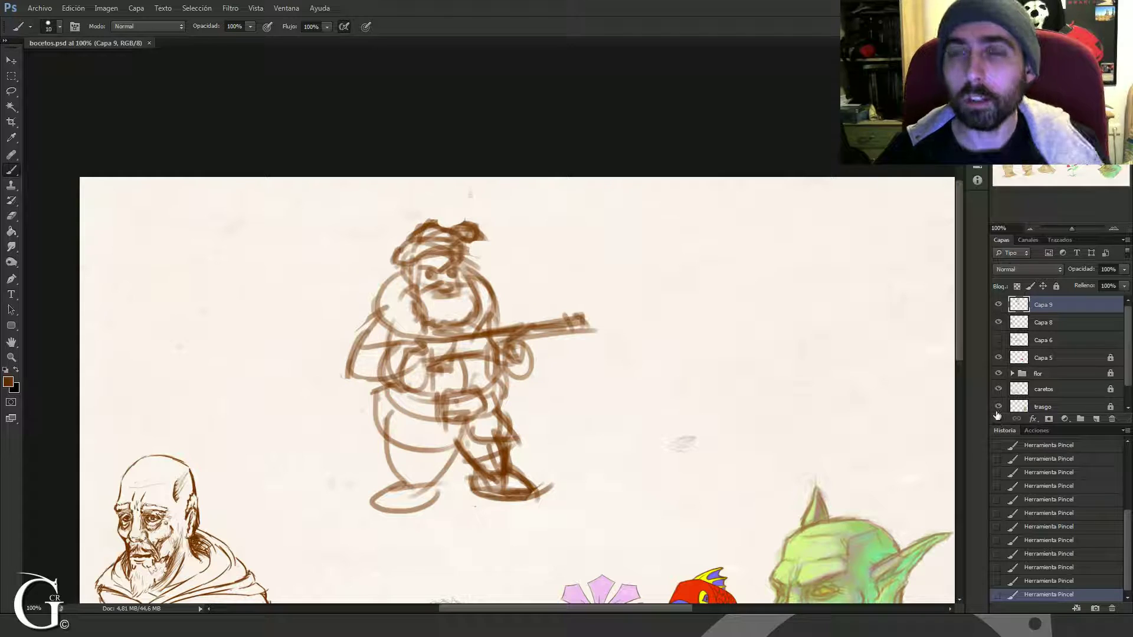
Step: Check the Capa 8 and Capa 9 layers by toggling their visibility, and add a new empty layer on top
{"action": "left_click", "coordinate": [819, 397]}
{"action": "left_click_drag", "start_coordinate": [1014, 303], "coordinate": [1004, 322]}
{"action": "left_click", "coordinate": [998, 322]}
{"action": "left_click", "coordinate": [999, 322]}
{"action": "left_click", "coordinate": [999, 306]}
{"action": "left_click", "coordinate": [1000, 305]}
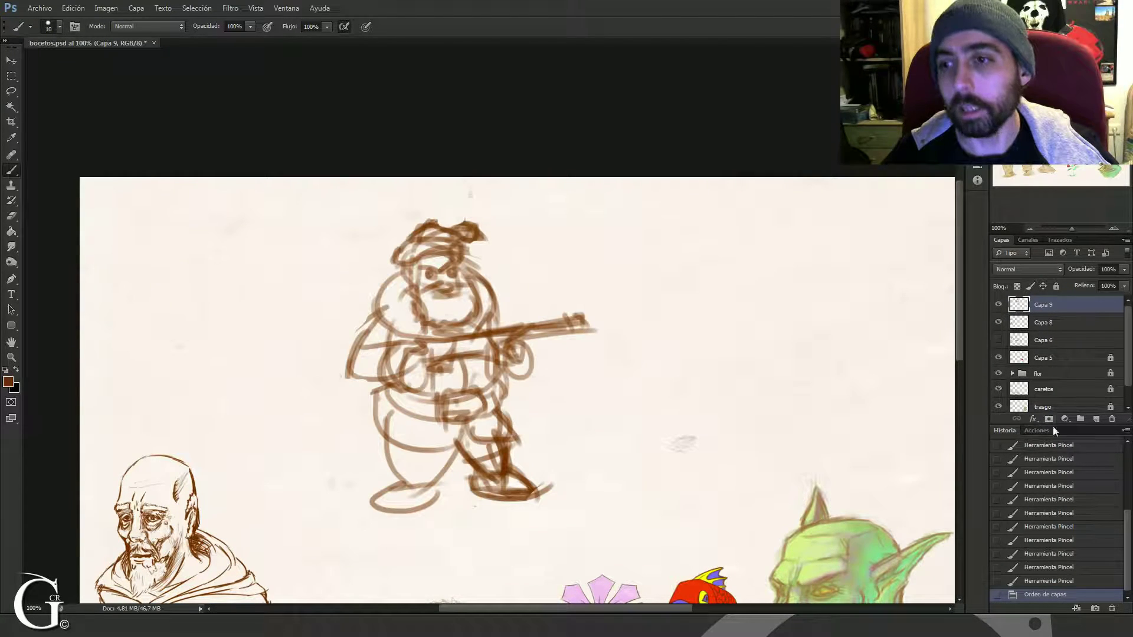
{"action": "left_click", "coordinate": [1098, 419]}
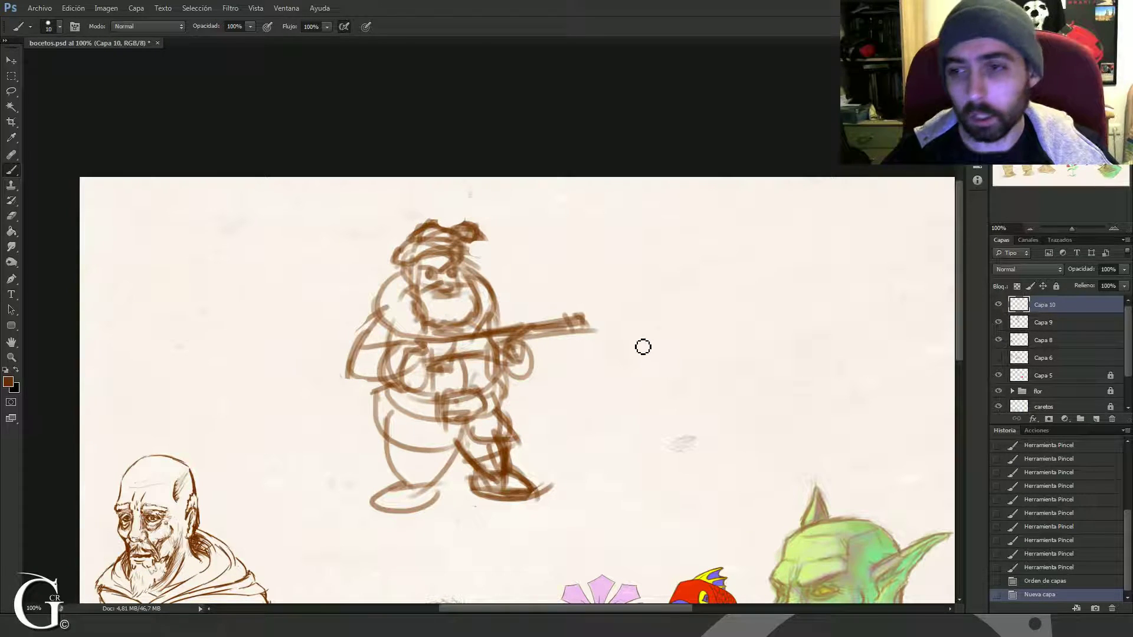
Step: Reduce the opacity of the rough sketch layer Capa 9 to 46%
{"action": "left_click", "coordinate": [1053, 323]}
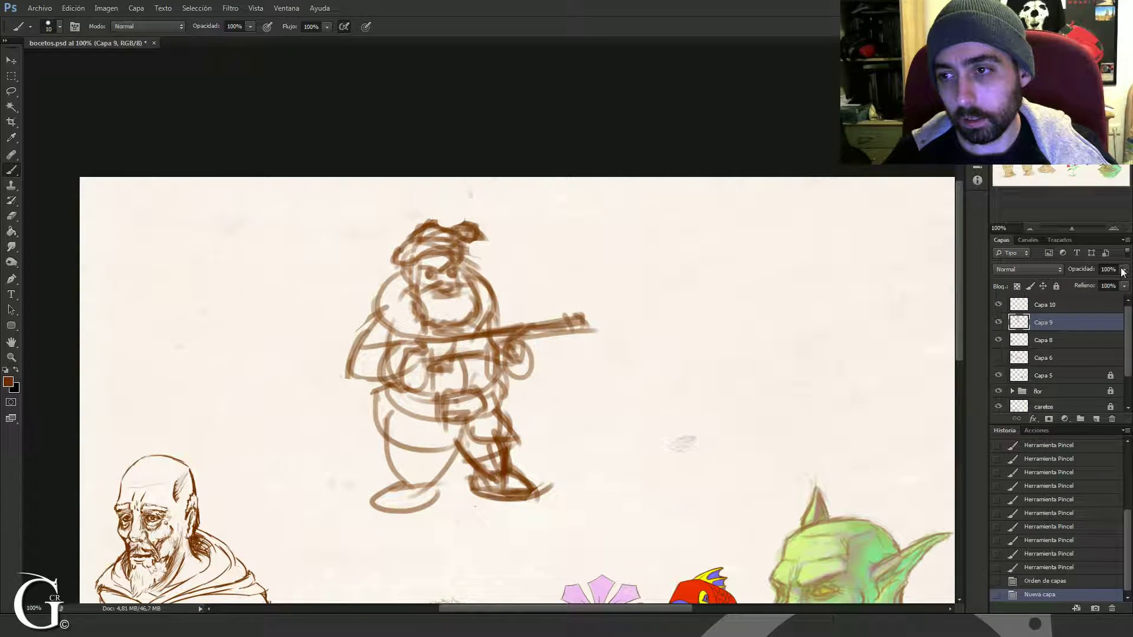
{"action": "left_click", "coordinate": [1124, 270]}
{"action": "left_click_drag", "start_coordinate": [1099, 280], "coordinate": [1090, 280]}
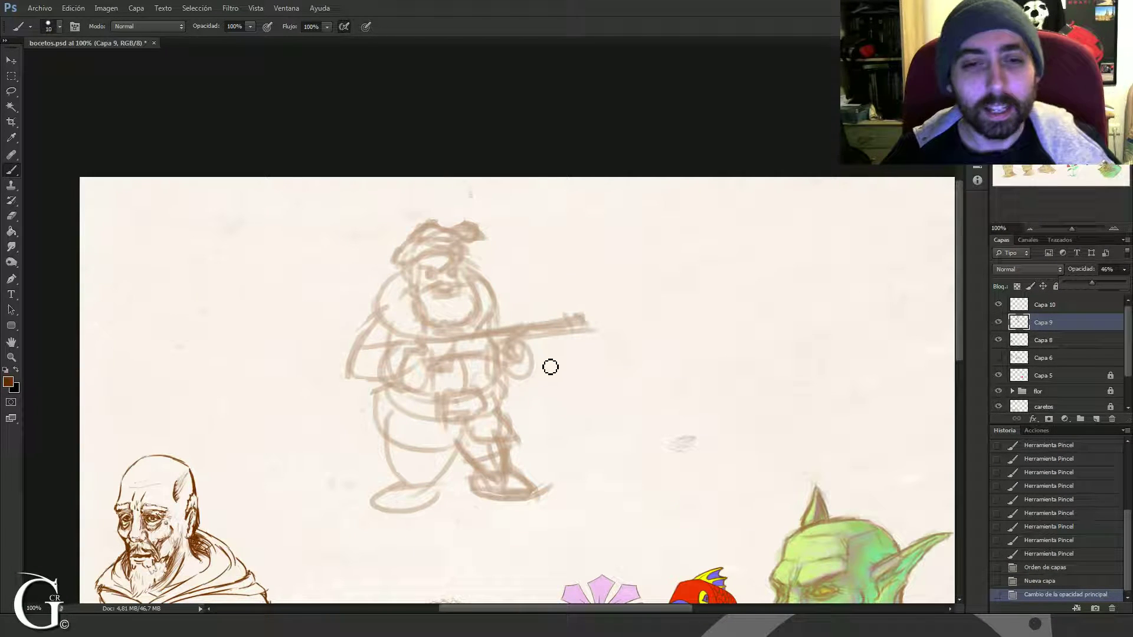
{"action": "left_click_drag", "start_coordinate": [505, 332], "coordinate": [594, 332]}
{"action": "left_click", "coordinate": [1046, 308]}
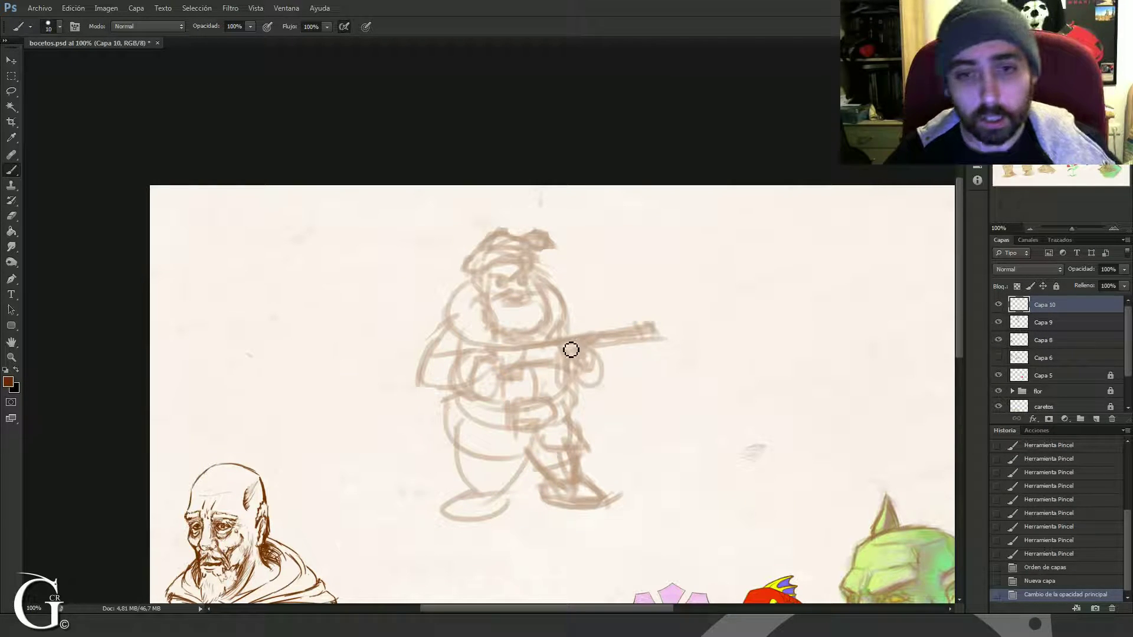
{"action": "left_click_drag", "start_coordinate": [603, 318], "coordinate": [589, 331]}
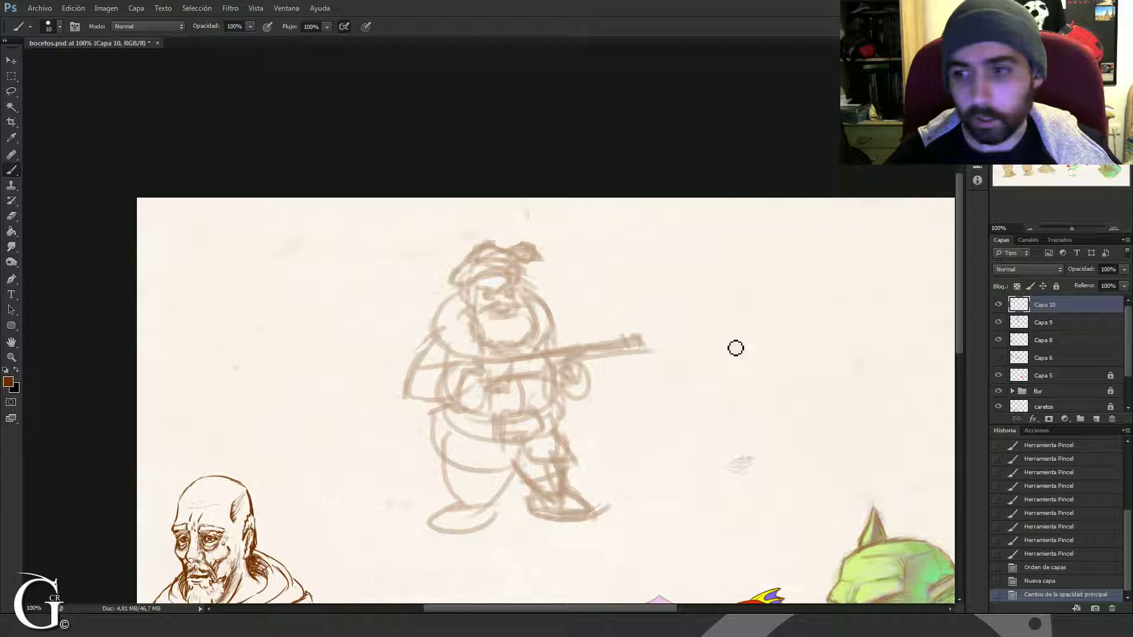
Step: Set the opacity of the rough sketch layer Capa 9 to 24%
{"action": "left_click", "coordinate": [1046, 319]}
{"action": "left_click", "coordinate": [1123, 271]}
{"action": "left_click_drag", "start_coordinate": [1082, 282], "coordinate": [1081, 281]}
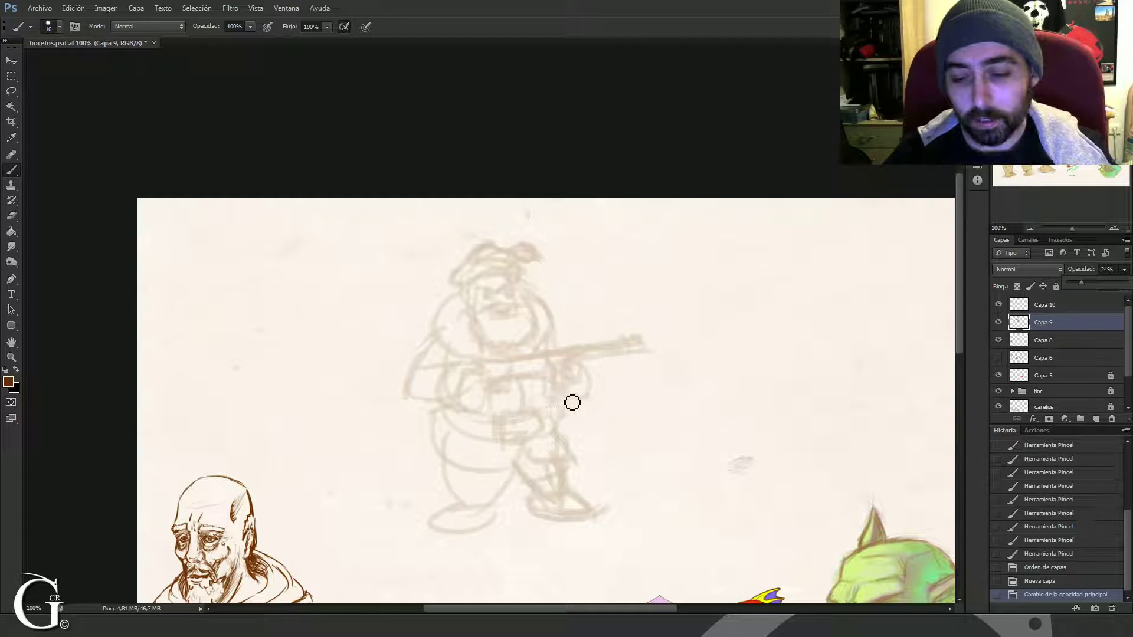
{"action": "left_click", "coordinate": [597, 324]}
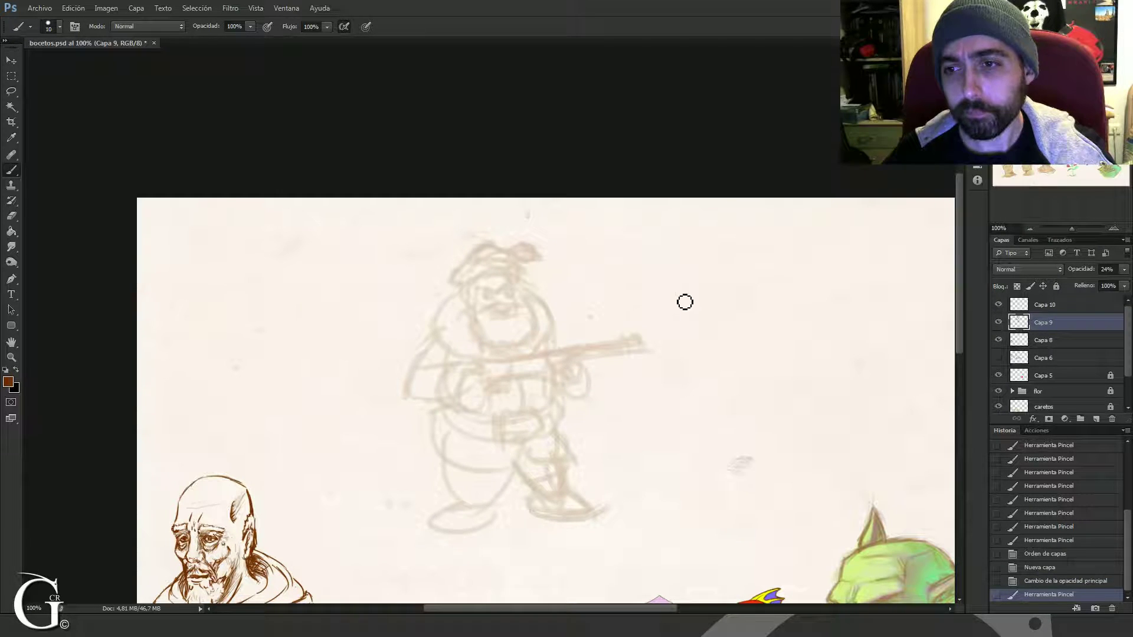
Step: Make the empty layer Capa 10 active and set the brush size to 5 px, undoing any stray mark
{"action": "left_click", "coordinate": [1030, 305]}
{"action": "key", "text": "ctrl+plus"}
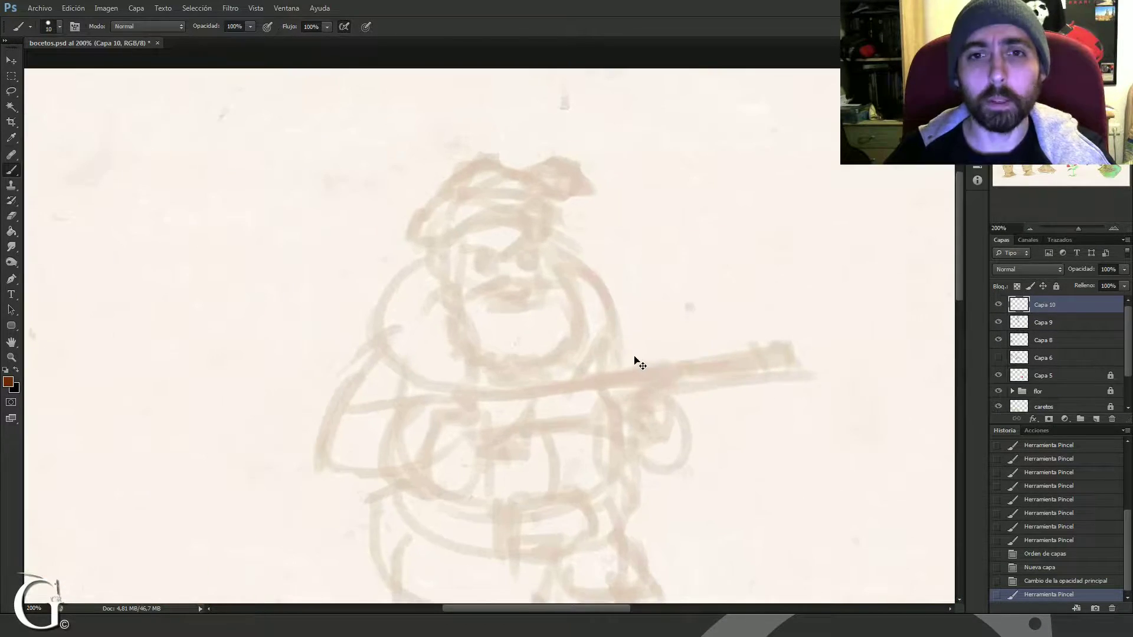
{"action": "left_click_drag", "start_coordinate": [610, 419], "coordinate": [621, 367]}
{"action": "key", "text": "ctrl+minus"}
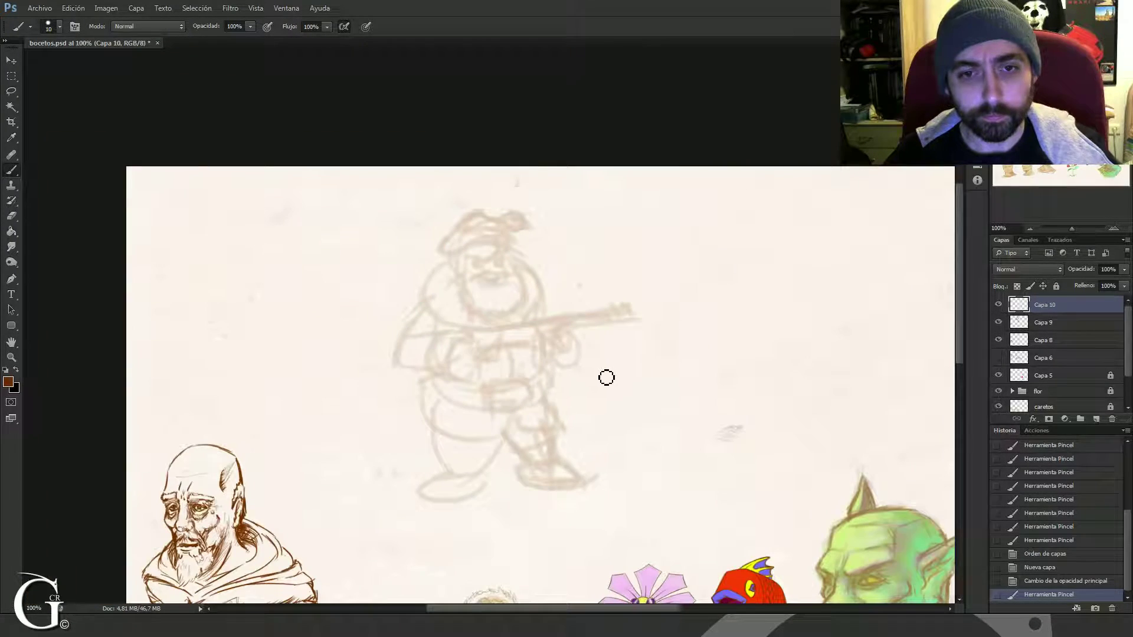
{"action": "right_click", "coordinate": [620, 351]}
{"action": "left_click", "coordinate": [669, 440]}
{"action": "left_click", "coordinate": [689, 441]}
{"action": "left_click", "coordinate": [569, 262]}
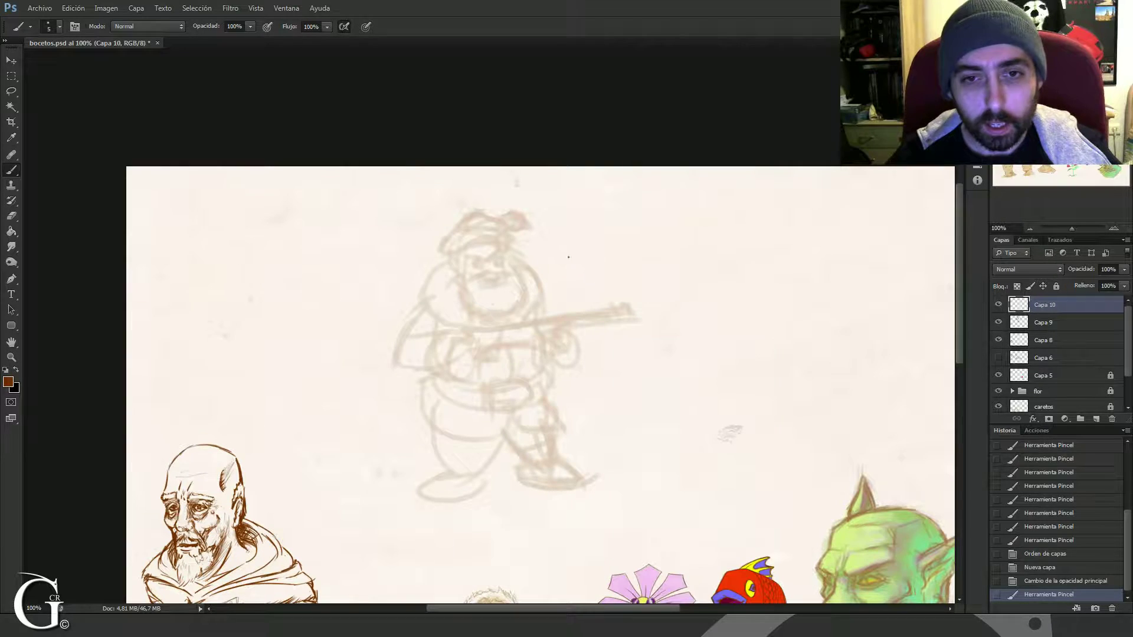
{"action": "key", "text": "ctrl+z"}
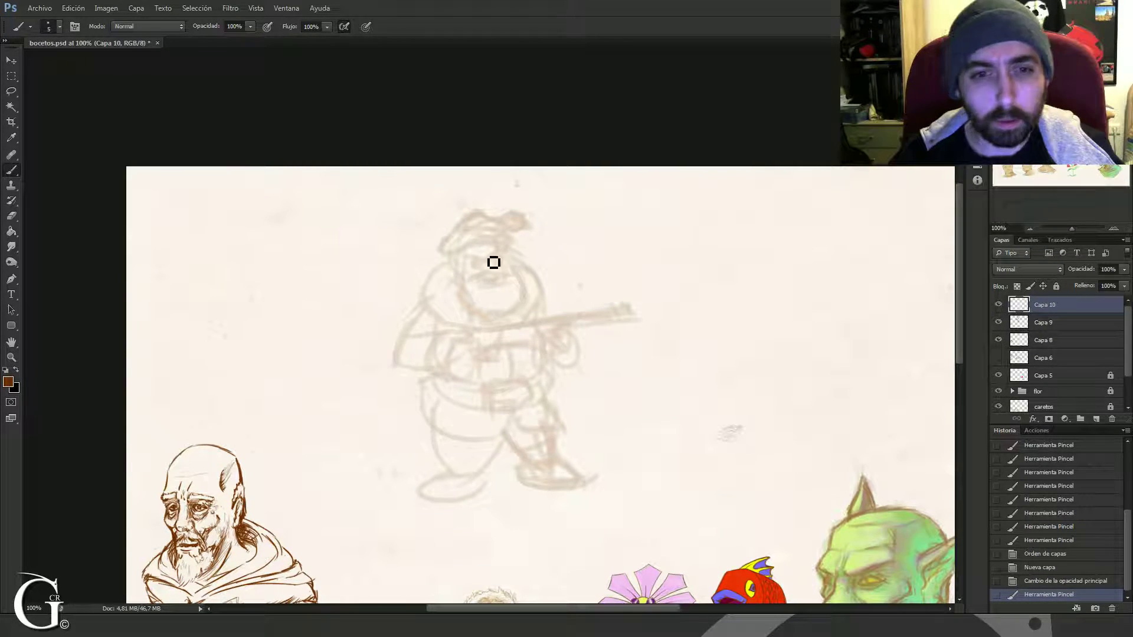
Step: Ink the character's nose, cheek lines and both eyebrows over the faded sketch on Capa 10
{"action": "mouse_move", "coordinate": [489, 263]}
{"action": "left_mouse_down"}
{"action": "mouse_move", "coordinate": [477, 323]}
{"action": "mouse_move", "coordinate": [495, 305]}
{"action": "left_mouse_up"}
{"action": "left_click_drag", "start_coordinate": [493, 303], "coordinate": [502, 308]}
{"action": "mouse_move", "coordinate": [501, 301]}
{"action": "left_mouse_down"}
{"action": "mouse_move", "coordinate": [531, 310]}
{"action": "mouse_move", "coordinate": [511, 292]}
{"action": "left_mouse_up"}
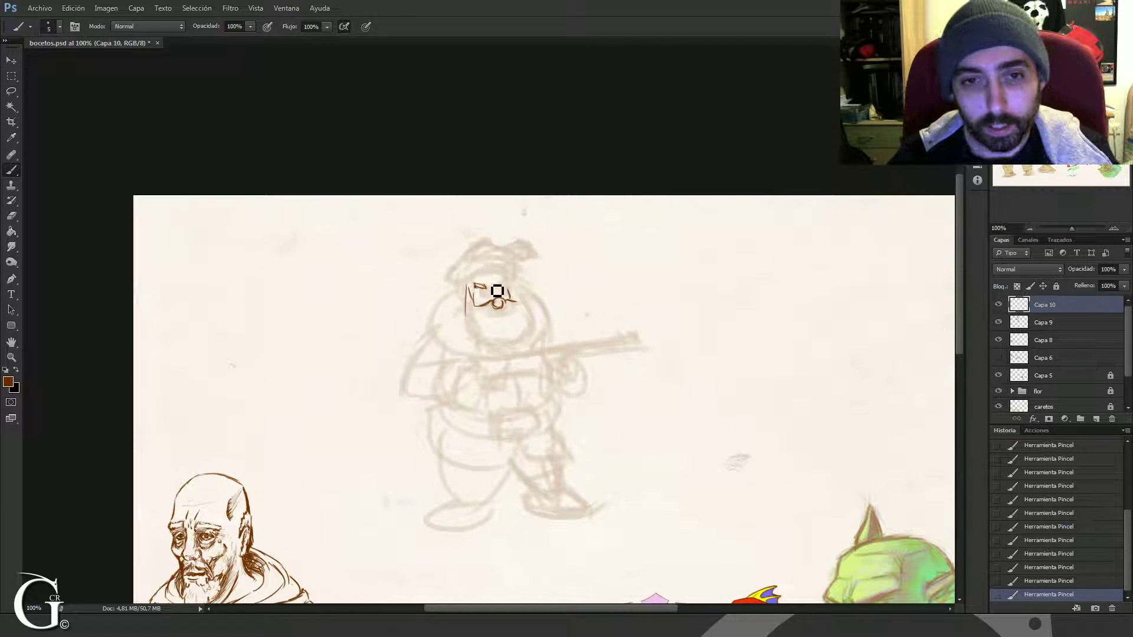
{"action": "left_click_drag", "start_coordinate": [501, 290], "coordinate": [519, 292]}
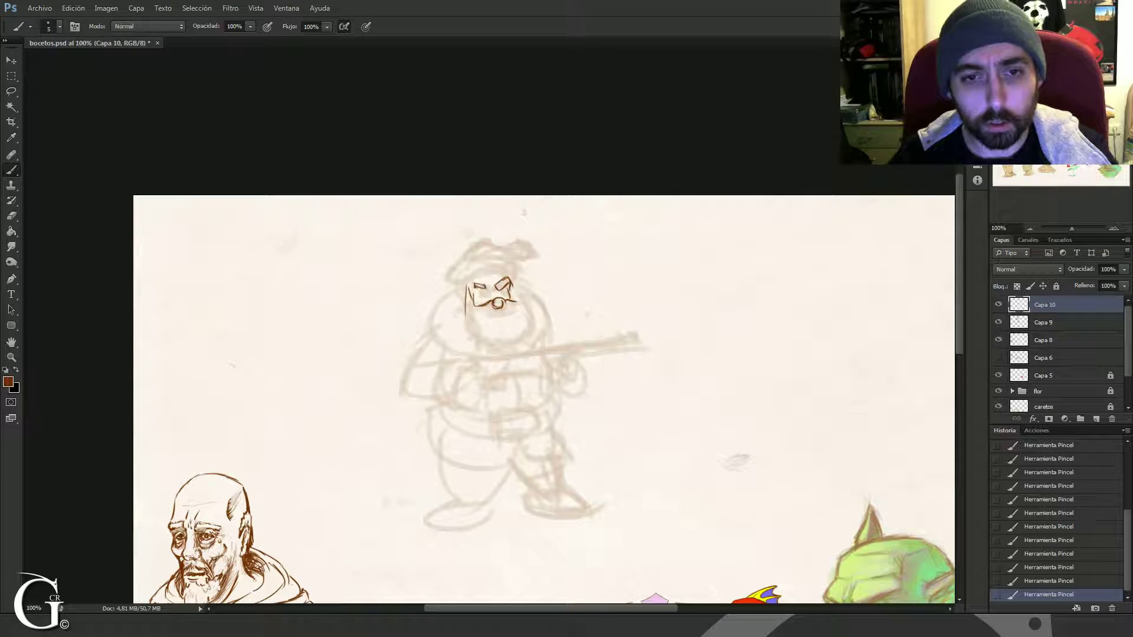
Step: Erase the eyebrow on the ear side of the face and redraw it with an eye beneath it
{"action": "key", "text": "e"}
{"action": "left_click_drag", "start_coordinate": [475, 288], "coordinate": [479, 296]}
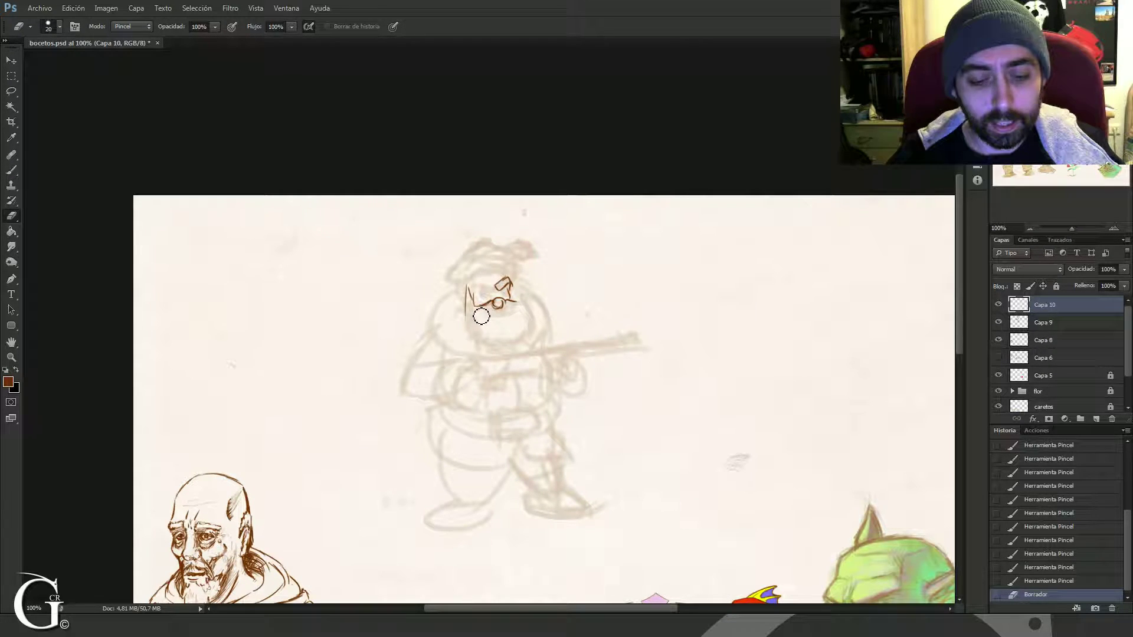
{"action": "key", "text": "b"}
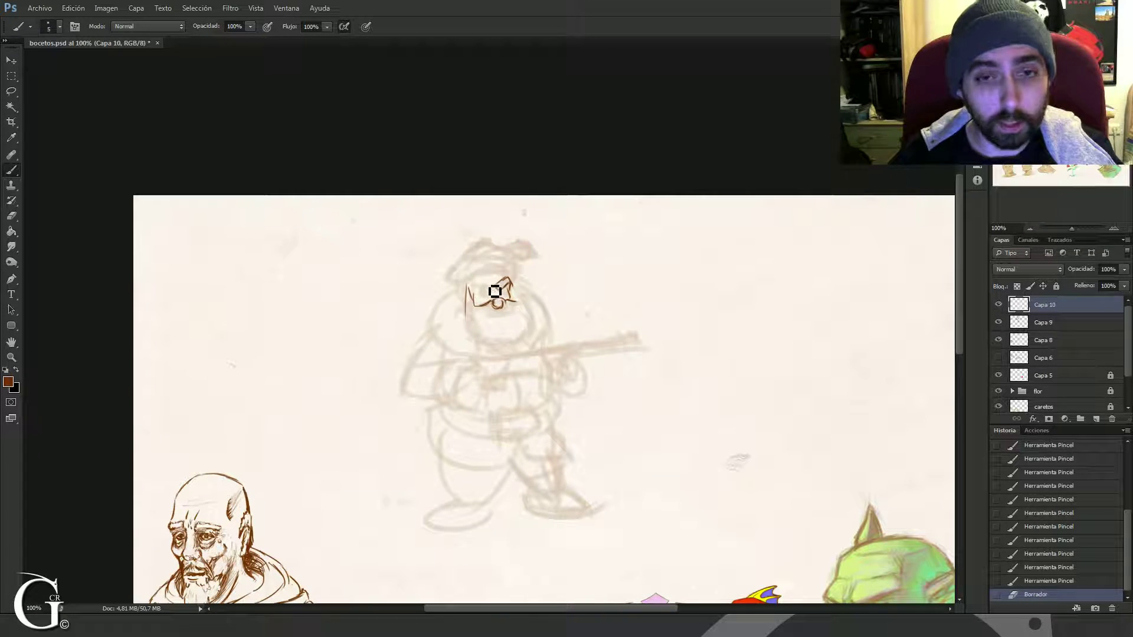
{"action": "mouse_move", "coordinate": [495, 298]}
{"action": "left_mouse_down"}
{"action": "mouse_move", "coordinate": [475, 282]}
{"action": "mouse_move", "coordinate": [517, 302]}
{"action": "mouse_move", "coordinate": [485, 294]}
{"action": "left_mouse_up"}
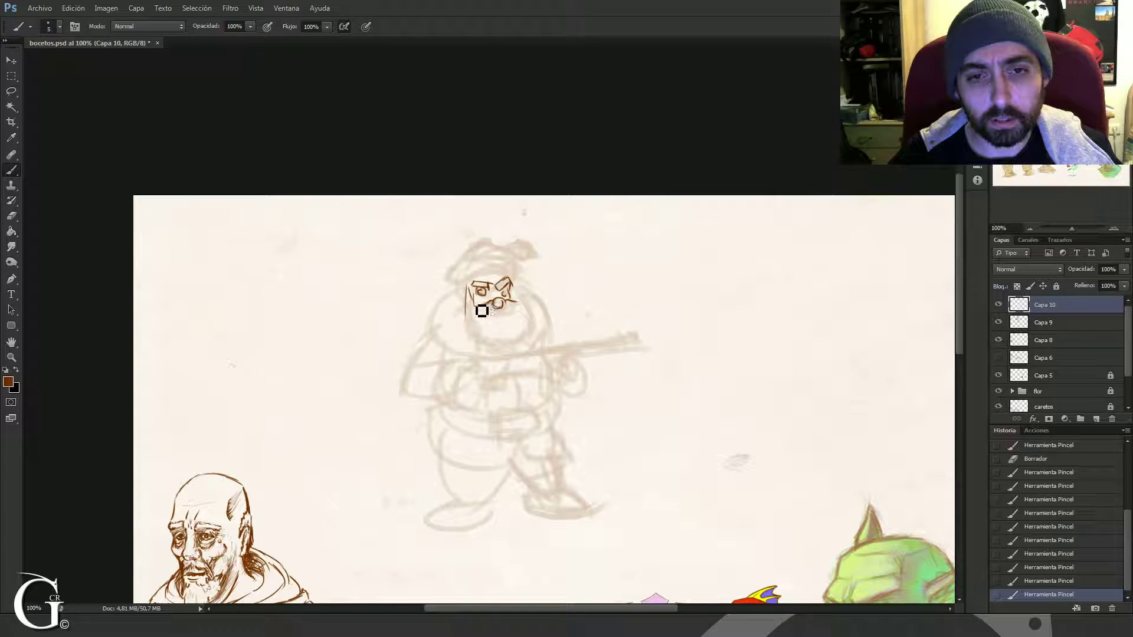
Step: Ink the wavy beard outline, the crooked moustached mouth and the ear
{"action": "mouse_move", "coordinate": [465, 313]}
{"action": "left_mouse_down"}
{"action": "mouse_move", "coordinate": [498, 350]}
{"action": "mouse_move", "coordinate": [525, 345]}
{"action": "mouse_move", "coordinate": [510, 315]}
{"action": "left_mouse_up"}
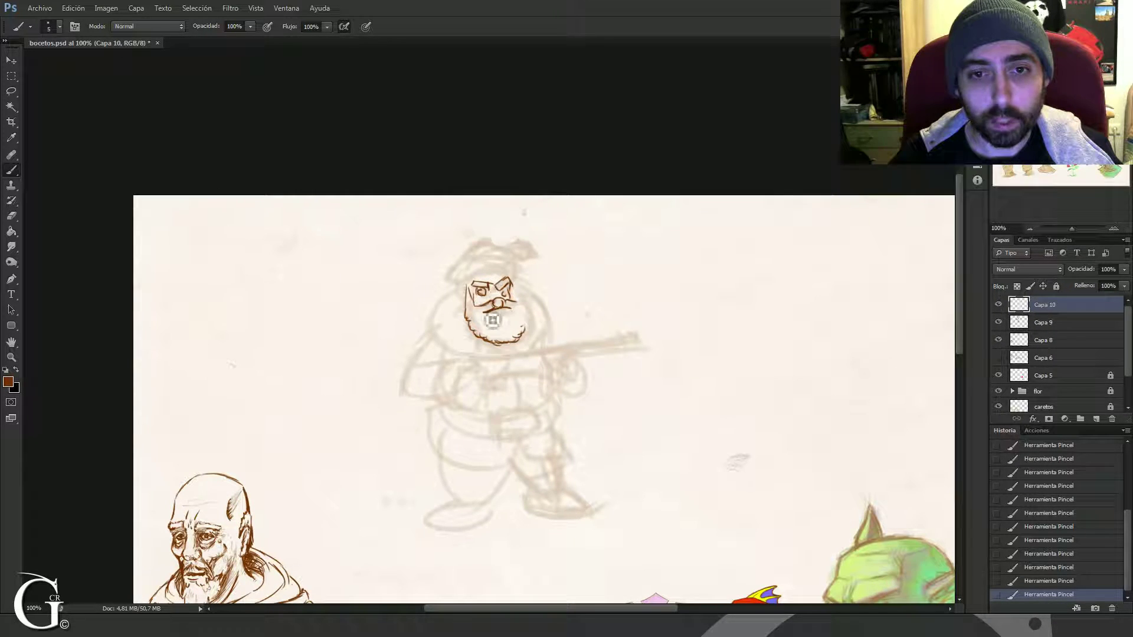
{"action": "left_click_drag", "start_coordinate": [494, 324], "coordinate": [515, 316]}
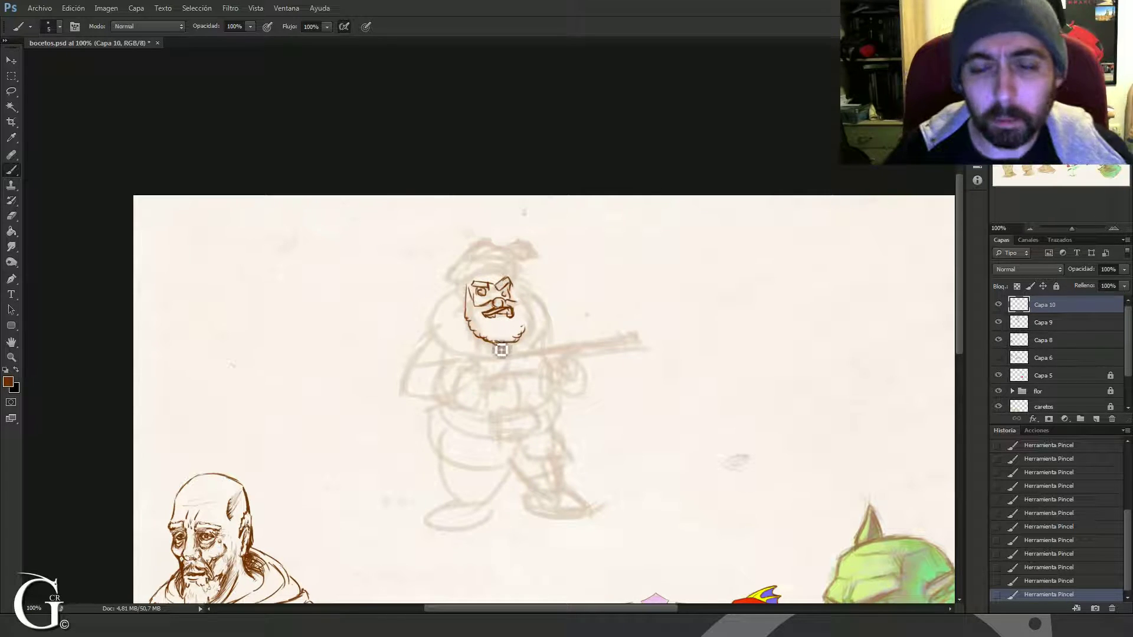
{"action": "mouse_move", "coordinate": [470, 313]}
{"action": "left_mouse_down"}
{"action": "mouse_move", "coordinate": [493, 351]}
{"action": "mouse_move", "coordinate": [497, 343]}
{"action": "left_mouse_up"}
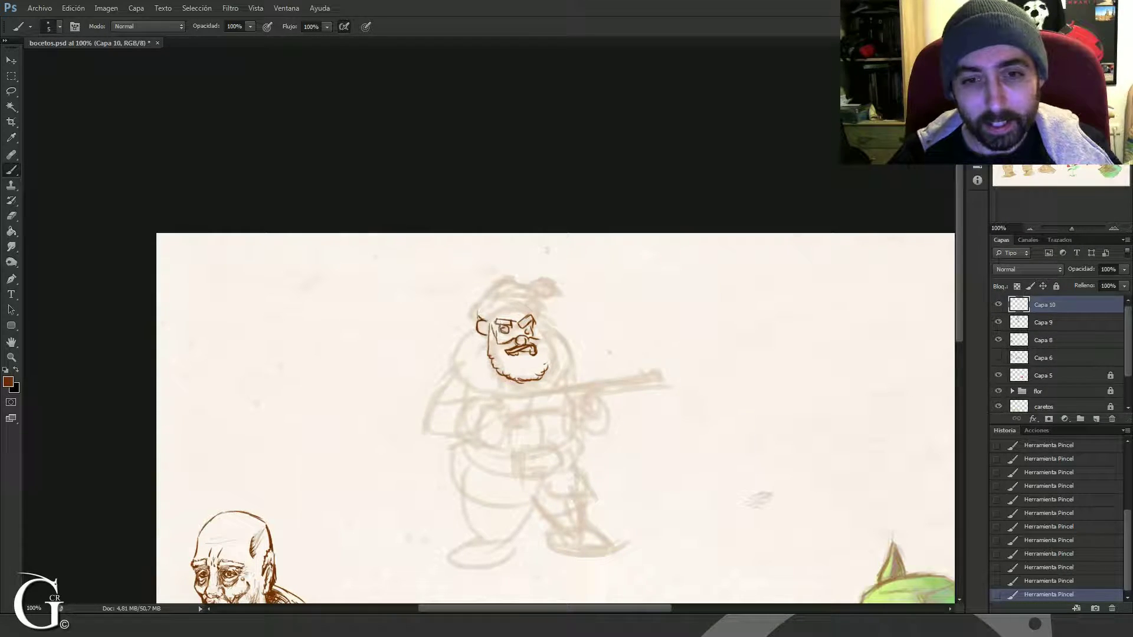
Step: Ink the Santa hat with its fluffy fur trim, folded cap and pompom
{"action": "left_click_drag", "start_coordinate": [497, 313], "coordinate": [534, 320]}
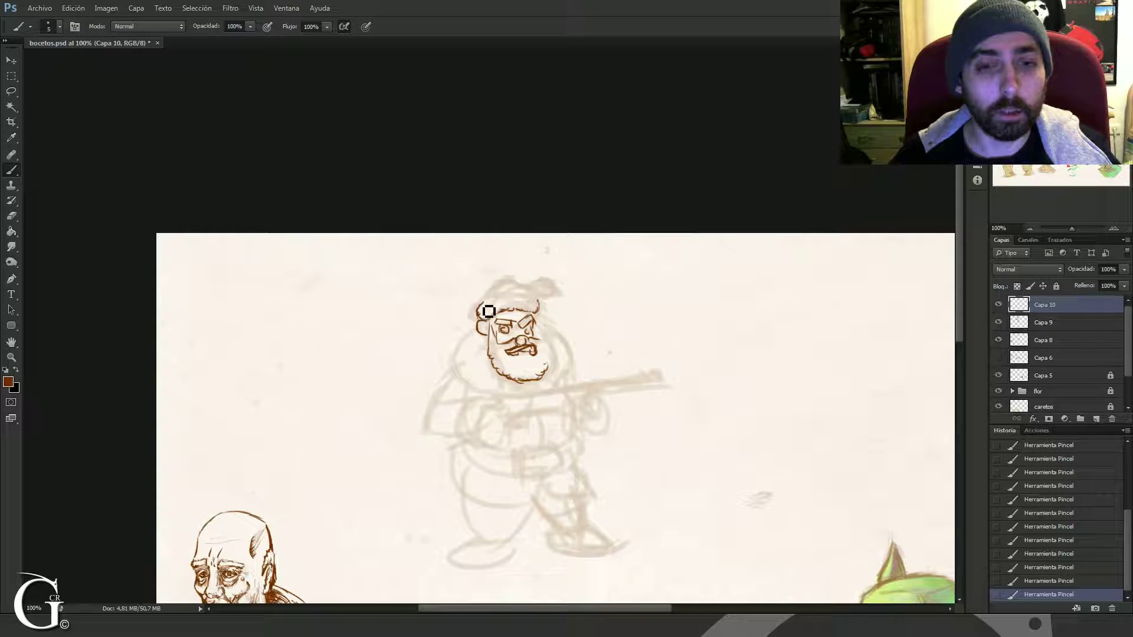
{"action": "left_click_drag", "start_coordinate": [495, 309], "coordinate": [539, 306]}
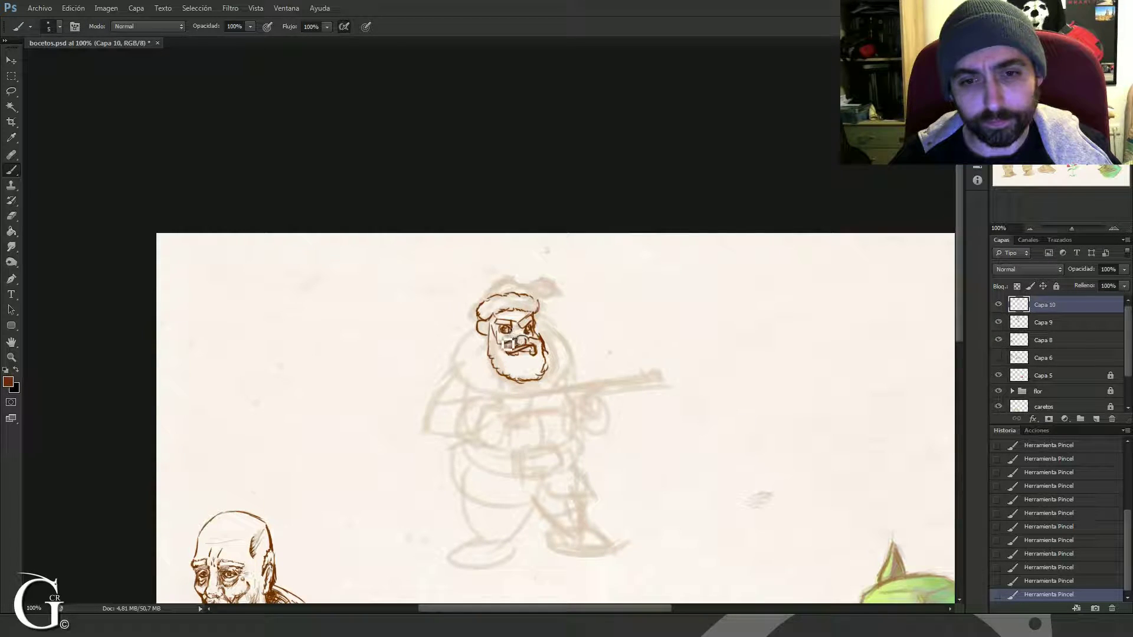
{"action": "scroll", "coordinate": [509, 337], "scroll_direction": "up", "scroll_amount": 2}
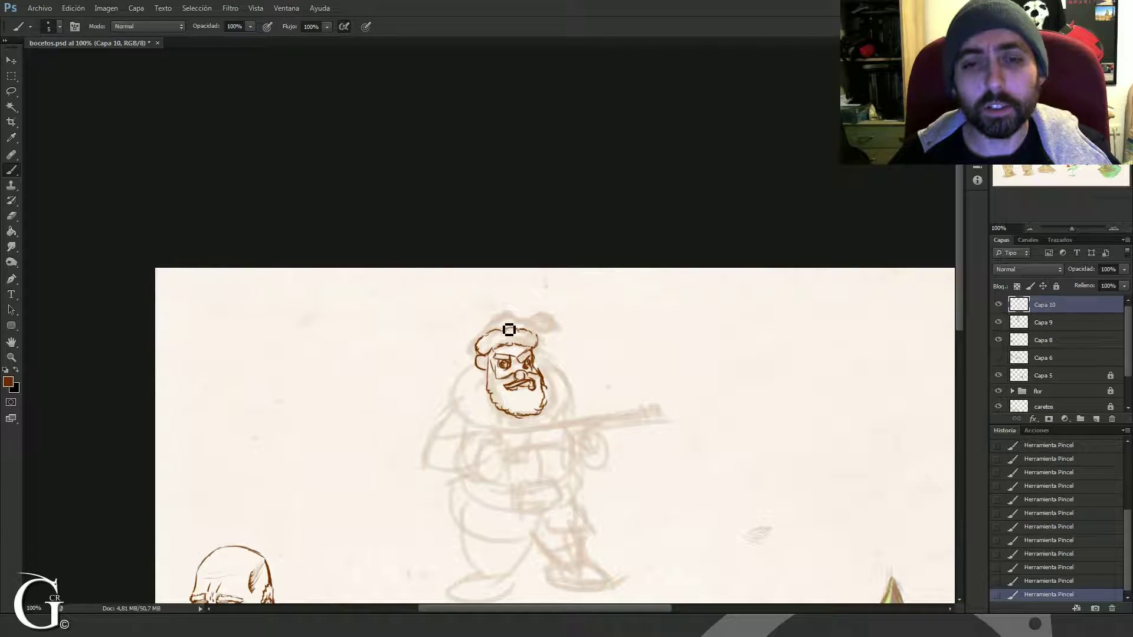
{"action": "mouse_move", "coordinate": [481, 335]}
{"action": "left_mouse_down"}
{"action": "mouse_move", "coordinate": [489, 318]}
{"action": "mouse_move", "coordinate": [532, 325]}
{"action": "left_mouse_up"}
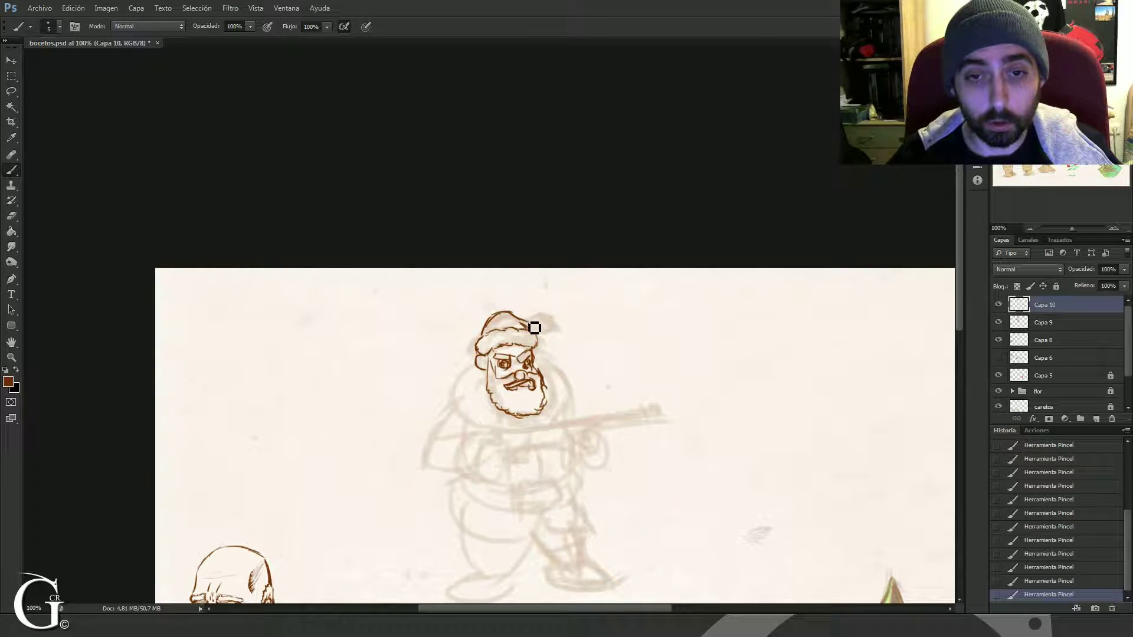
{"action": "left_click_drag", "start_coordinate": [533, 323], "coordinate": [541, 321]}
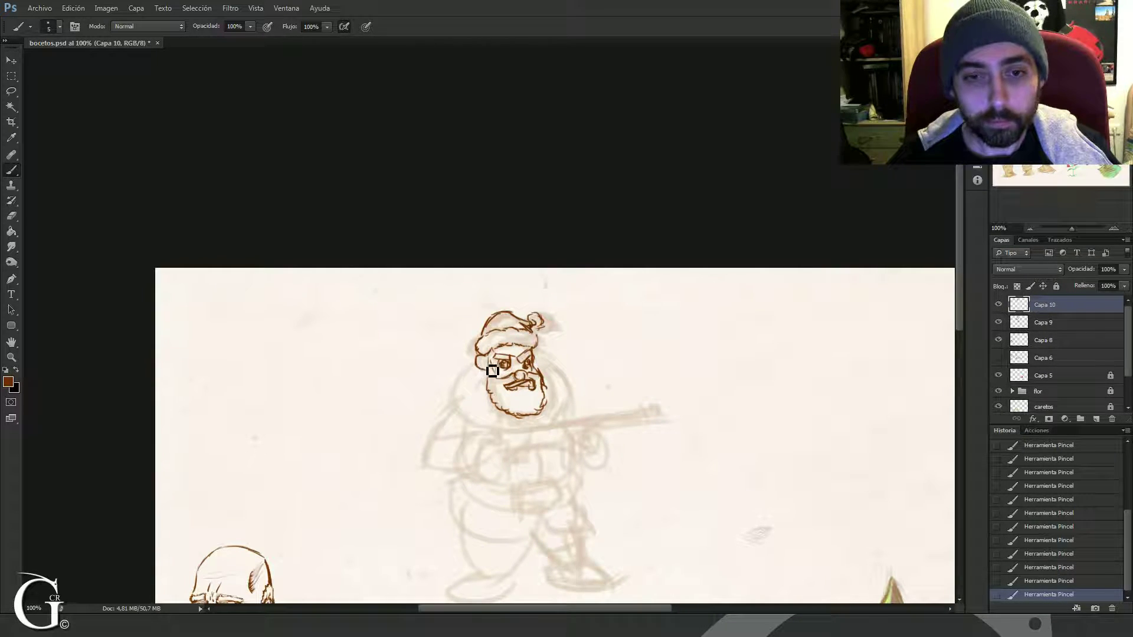
Step: Ink the fluffy fur collar around the beard, erasing and redrawing its side nearest the rifle barrel
{"action": "mouse_move", "coordinate": [489, 392]}
{"action": "left_mouse_down"}
{"action": "mouse_move", "coordinate": [498, 336]}
{"action": "mouse_move", "coordinate": [481, 328]}
{"action": "mouse_move", "coordinate": [467, 361]}
{"action": "mouse_move", "coordinate": [522, 380]}
{"action": "left_mouse_up"}
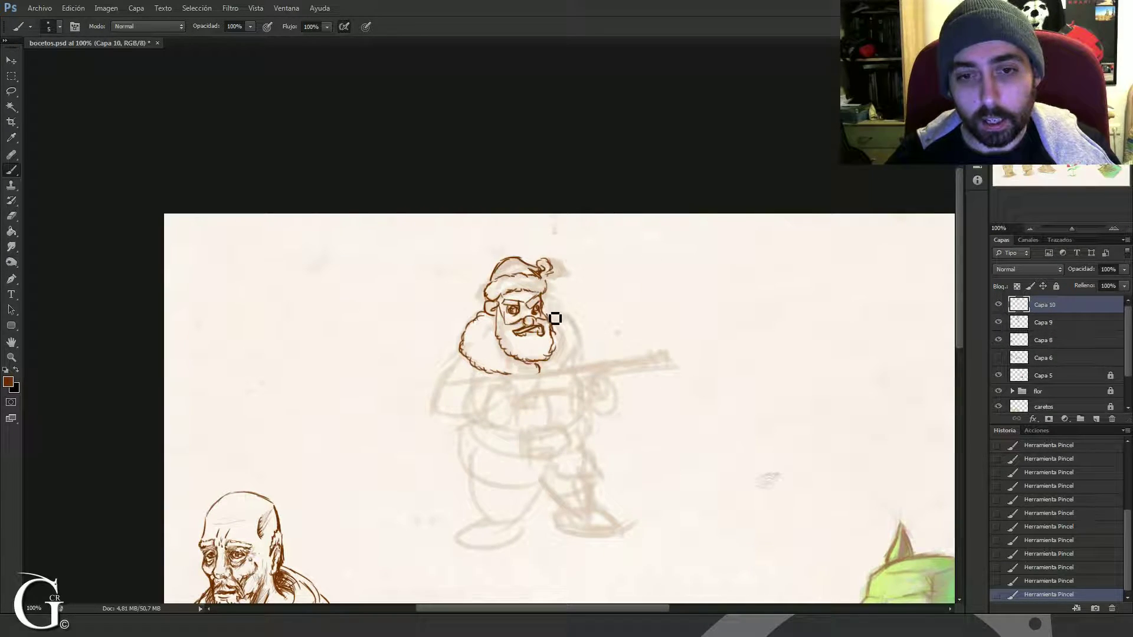
{"action": "mouse_move", "coordinate": [543, 310]}
{"action": "left_mouse_down"}
{"action": "mouse_move", "coordinate": [564, 325]}
{"action": "mouse_move", "coordinate": [567, 356]}
{"action": "mouse_move", "coordinate": [550, 379]}
{"action": "left_mouse_up"}
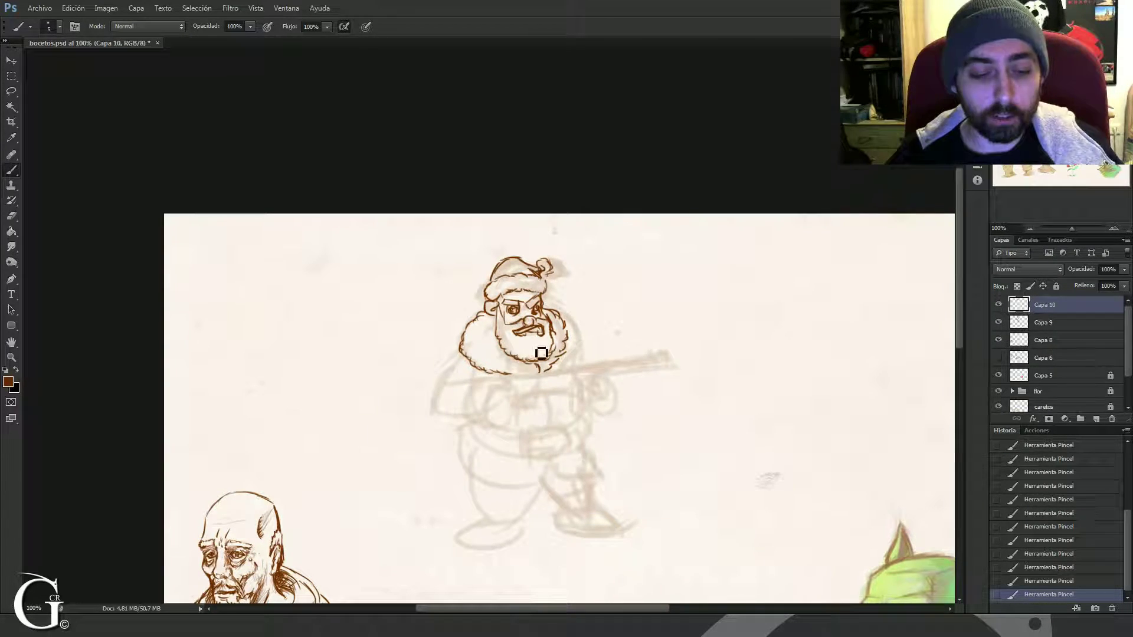
{"action": "key", "text": "e"}
{"action": "mouse_move", "coordinate": [564, 323]}
{"action": "left_mouse_down"}
{"action": "mouse_move", "coordinate": [563, 357]}
{"action": "mouse_move", "coordinate": [545, 378]}
{"action": "left_mouse_up"}
{"action": "key", "text": "b"}
{"action": "mouse_move", "coordinate": [556, 314]}
{"action": "left_mouse_down"}
{"action": "mouse_move", "coordinate": [571, 362]}
{"action": "mouse_move", "coordinate": [541, 379]}
{"action": "mouse_move", "coordinate": [575, 345]}
{"action": "mouse_move", "coordinate": [555, 378]}
{"action": "left_mouse_up"}
{"action": "mouse_move", "coordinate": [574, 329]}
{"action": "left_mouse_down"}
{"action": "mouse_move", "coordinate": [573, 368]}
{"action": "mouse_move", "coordinate": [532, 387]}
{"action": "left_mouse_up"}
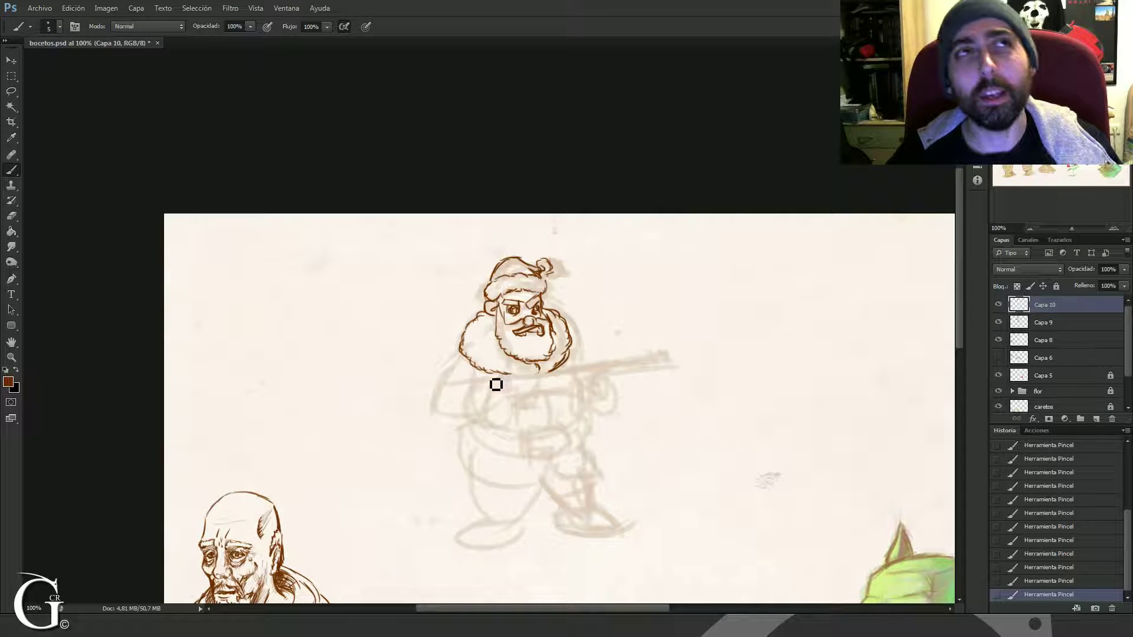
Step: Ink the bent arm's sleeve below the collar, lasso-deleting its lower line and redrawing it at a steeper slant
{"action": "left_click_drag", "start_coordinate": [453, 386], "coordinate": [488, 367]}
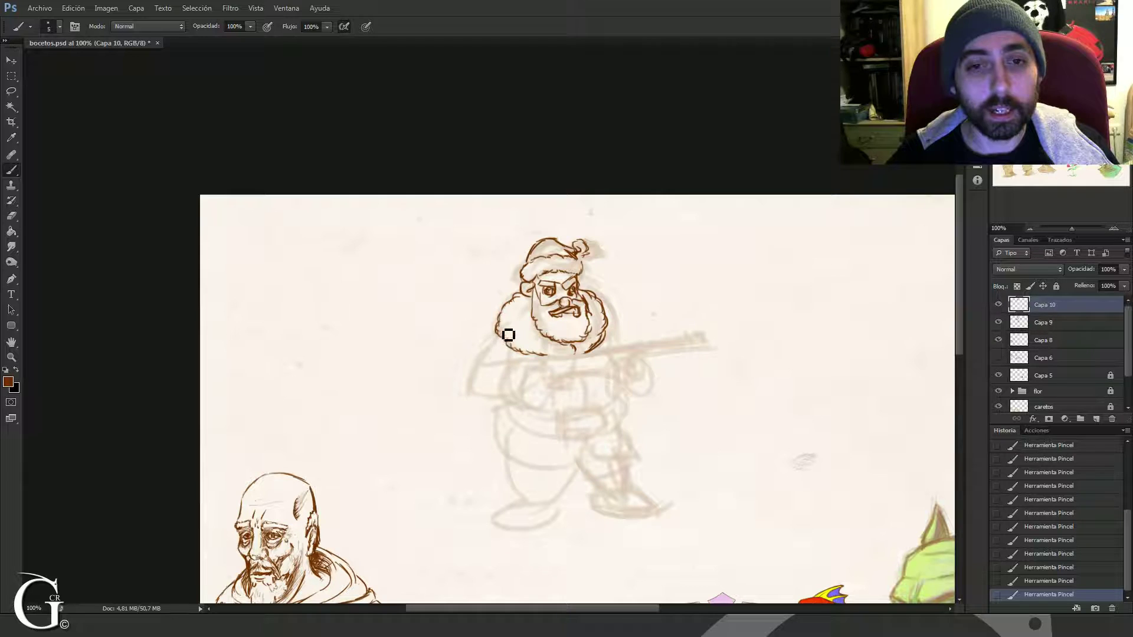
{"action": "mouse_move", "coordinate": [499, 338]}
{"action": "left_mouse_down"}
{"action": "mouse_move", "coordinate": [470, 392]}
{"action": "mouse_move", "coordinate": [497, 399]}
{"action": "mouse_move", "coordinate": [482, 397]}
{"action": "left_mouse_up"}
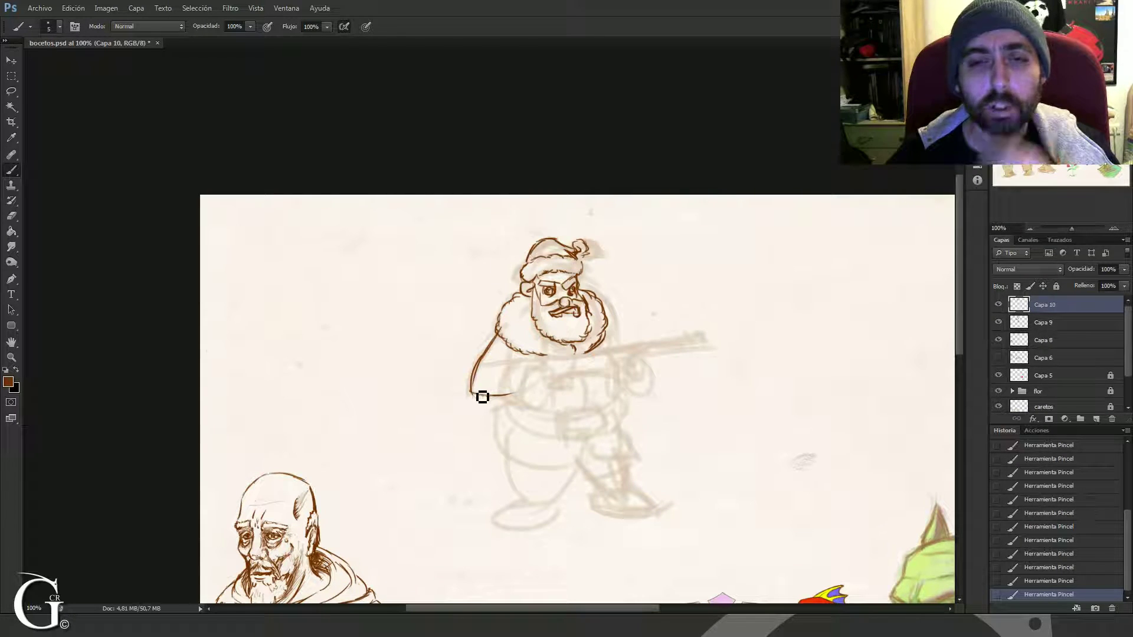
{"action": "key", "text": "l"}
{"action": "mouse_move", "coordinate": [490, 378]}
{"action": "left_mouse_down"}
{"action": "mouse_move", "coordinate": [540, 391]}
{"action": "mouse_move", "coordinate": [469, 407]}
{"action": "left_mouse_up"}
{"action": "key", "text": "Delete"}
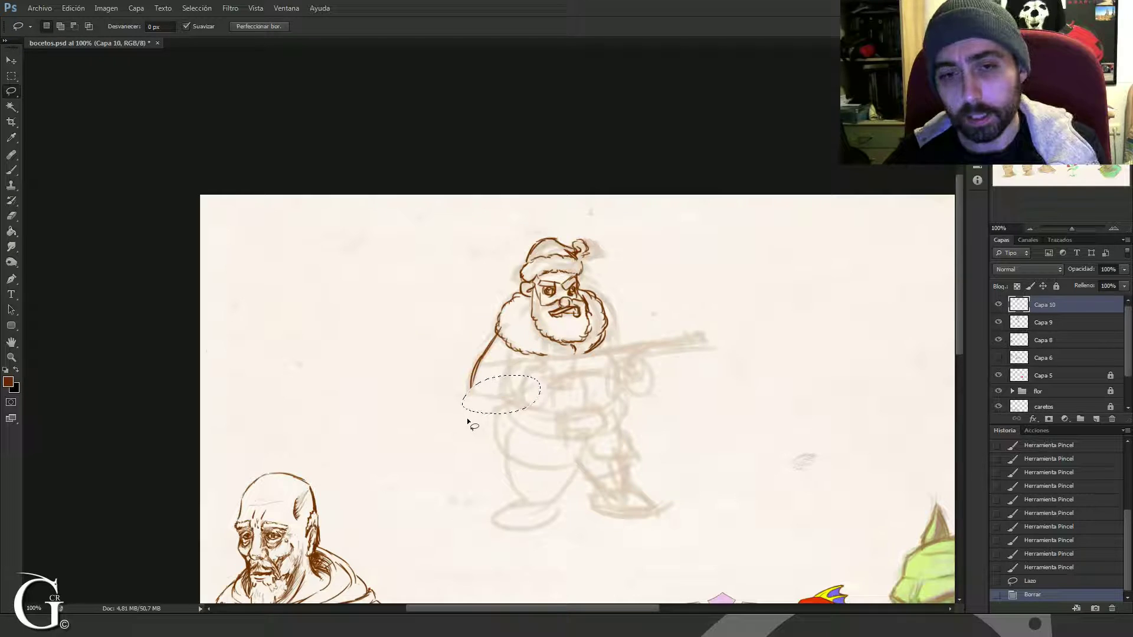
{"action": "key", "text": "b"}
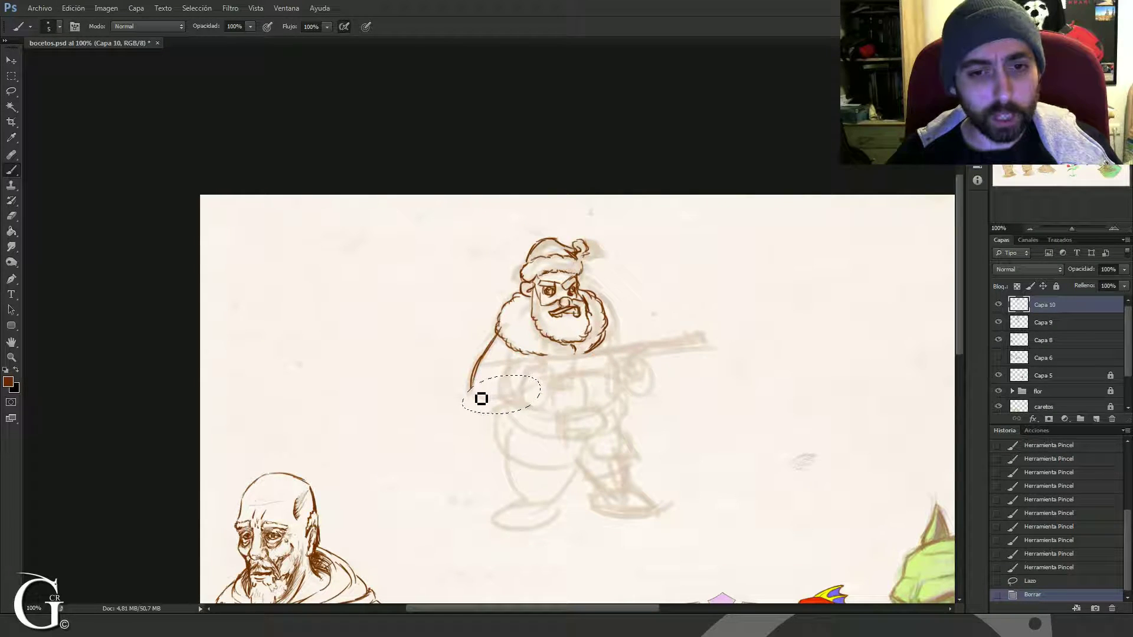
{"action": "key", "text": "ctrl+d"}
{"action": "left_click_drag", "start_coordinate": [471, 388], "coordinate": [501, 400]}
{"action": "left_click_drag", "start_coordinate": [483, 397], "coordinate": [505, 399]}
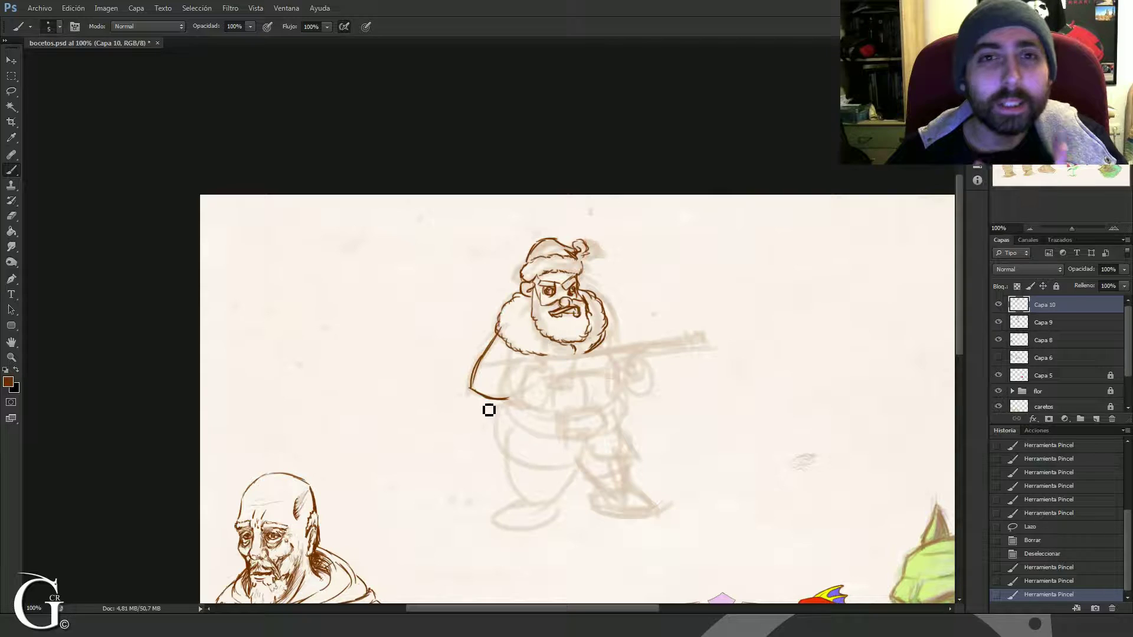
Step: Ink a straight horizontal line across the sleeve and the wavy fur cuff at its end
{"action": "left_click", "coordinate": [491, 365]}
{"action": "left_click", "coordinate": [521, 366], "text": "shift"}
{"action": "left_click", "coordinate": [519, 365]}
{"action": "left_click_drag", "start_coordinate": [517, 349], "coordinate": [509, 360]}
{"action": "mouse_move", "coordinate": [511, 358]}
{"action": "left_mouse_down"}
{"action": "mouse_move", "coordinate": [506, 370]}
{"action": "mouse_move", "coordinate": [521, 363]}
{"action": "left_mouse_up"}
{"action": "left_click_drag", "start_coordinate": [522, 362], "coordinate": [510, 388]}
{"action": "left_click_drag", "start_coordinate": [510, 389], "coordinate": [505, 399]}
{"action": "left_click_drag", "start_coordinate": [503, 398], "coordinate": [511, 408]}
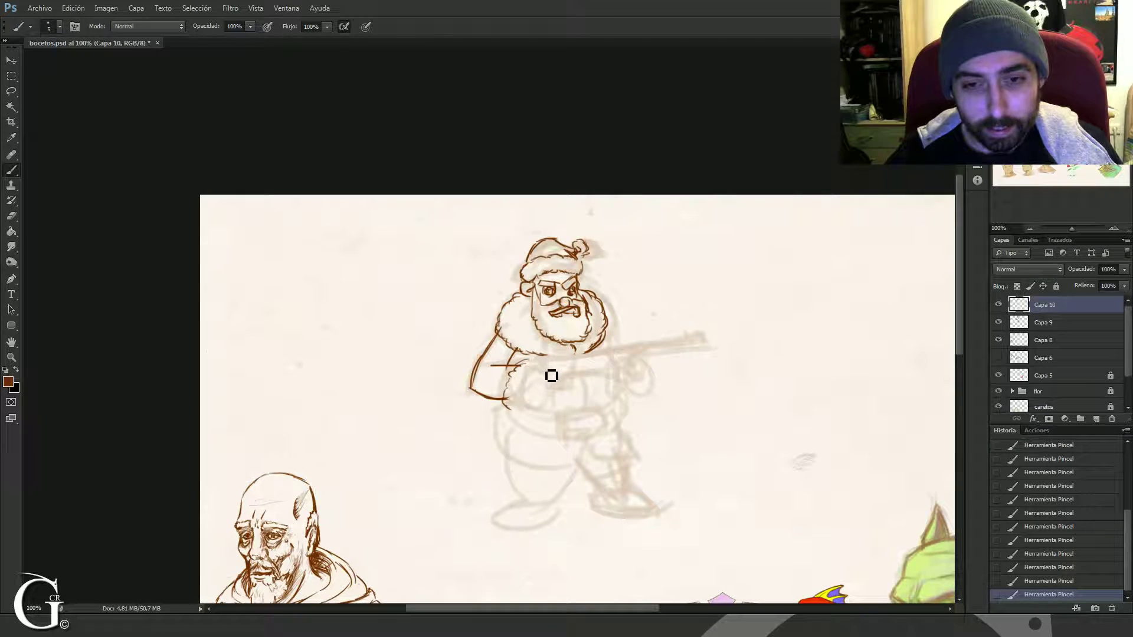
Step: Ink the near fist with its thumb and finger lines, and close the upper edge of its fur cuff
{"action": "left_click_drag", "start_coordinate": [562, 382], "coordinate": [527, 378]}
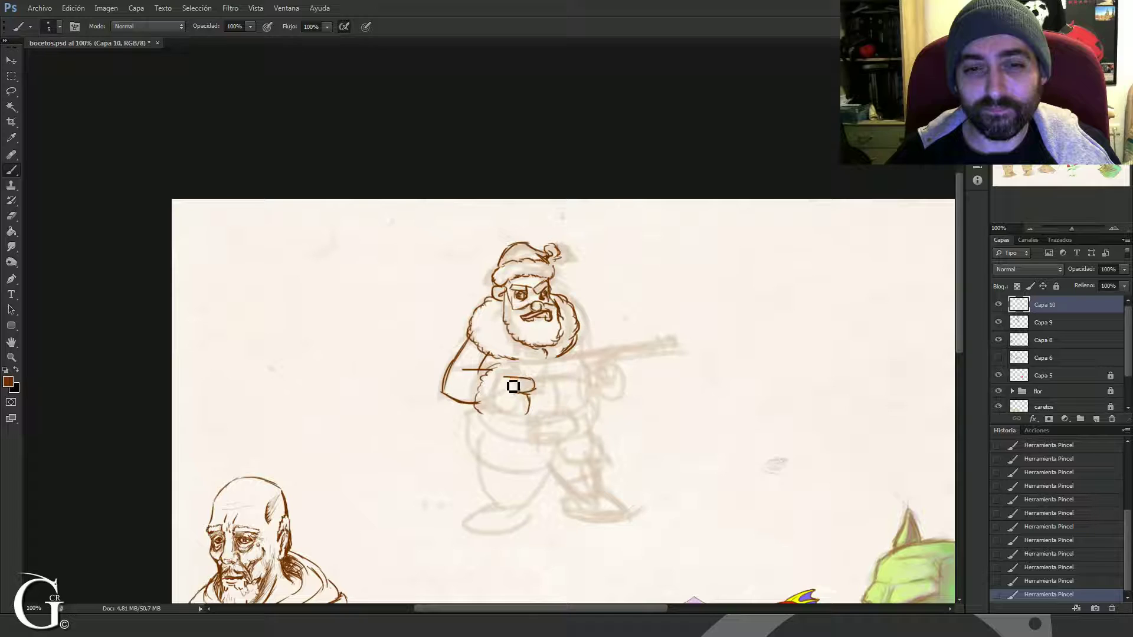
{"action": "mouse_move", "coordinate": [508, 378]}
{"action": "left_mouse_down"}
{"action": "mouse_move", "coordinate": [498, 414]}
{"action": "mouse_move", "coordinate": [507, 406]}
{"action": "mouse_move", "coordinate": [506, 424]}
{"action": "mouse_move", "coordinate": [527, 414]}
{"action": "left_mouse_up"}
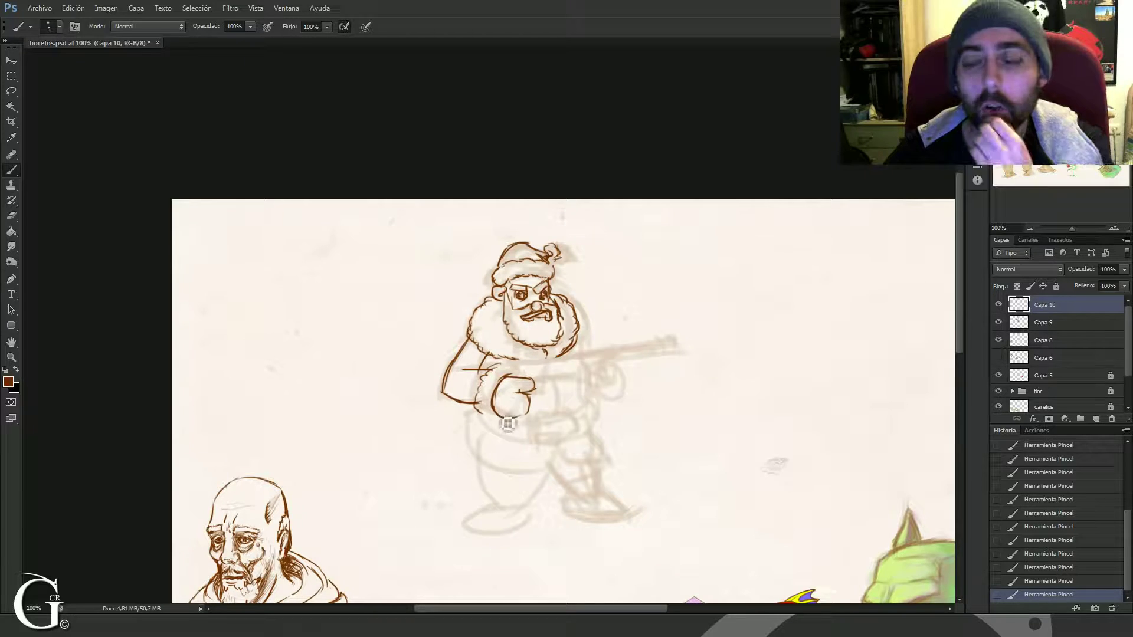
{"action": "left_click_drag", "start_coordinate": [494, 413], "coordinate": [526, 413]}
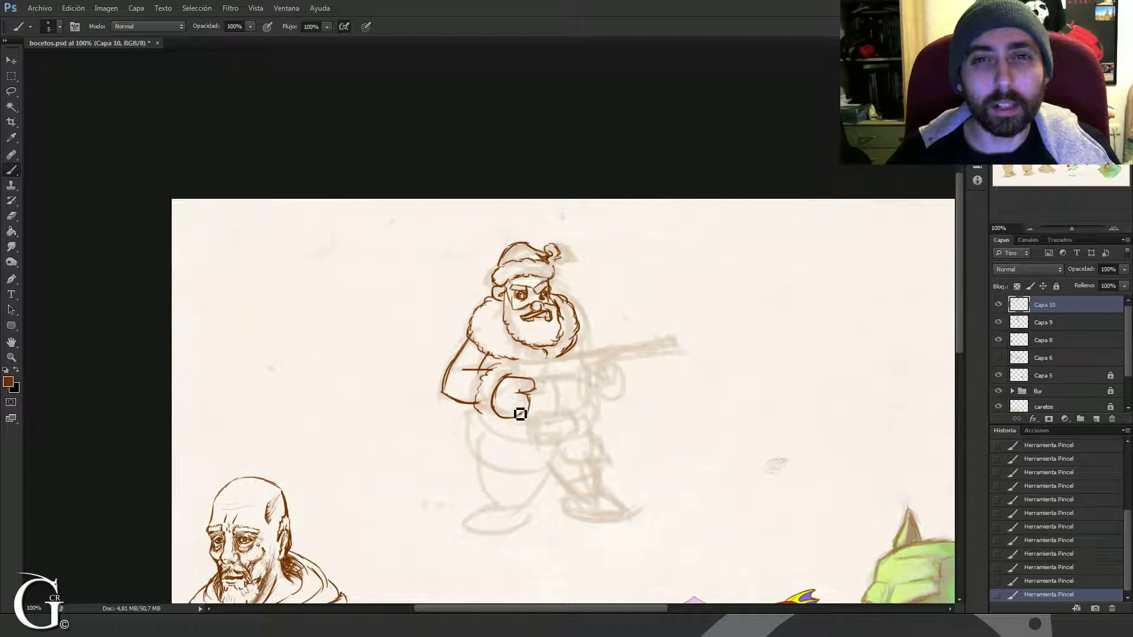
{"action": "left_click_drag", "start_coordinate": [526, 394], "coordinate": [529, 404]}
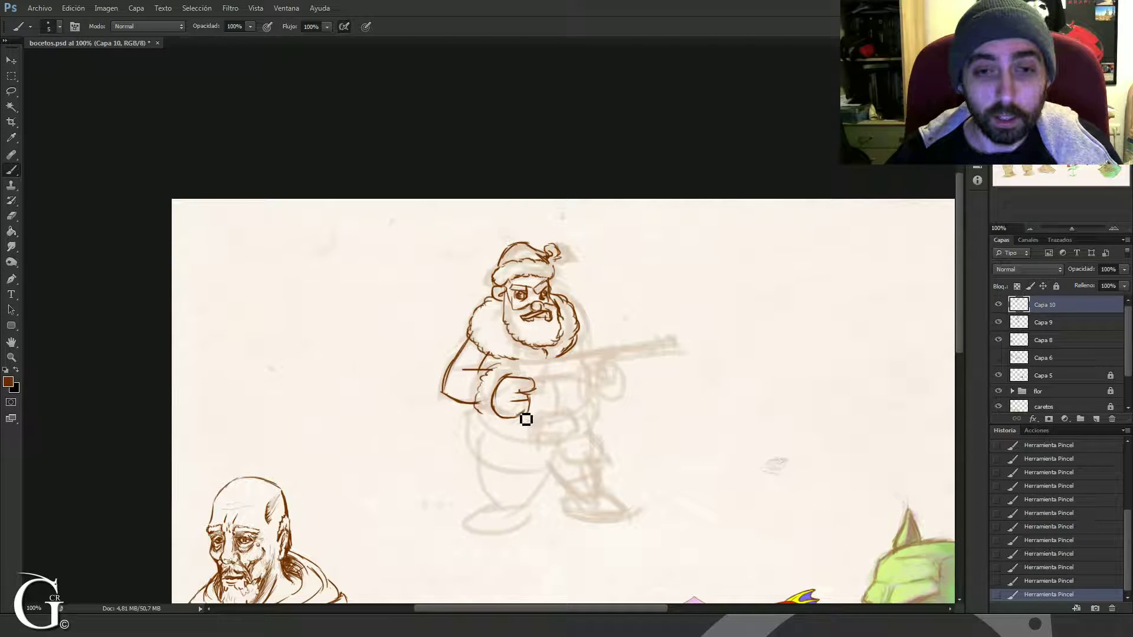
{"action": "left_click_drag", "start_coordinate": [511, 410], "coordinate": [529, 410]}
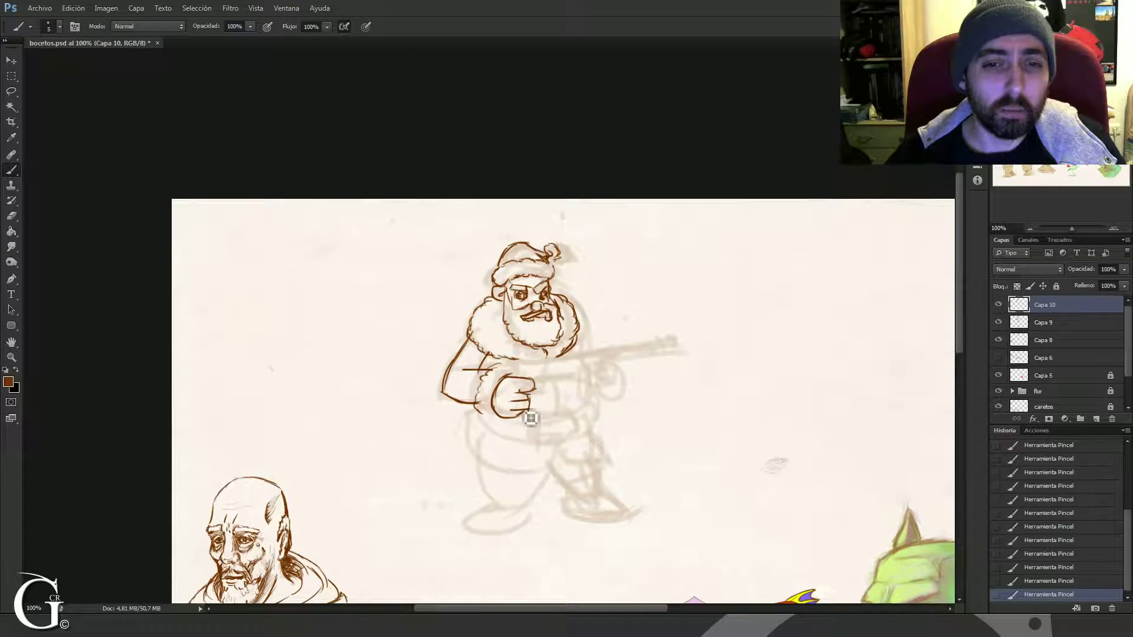
{"action": "left_click_drag", "start_coordinate": [493, 369], "coordinate": [520, 377]}
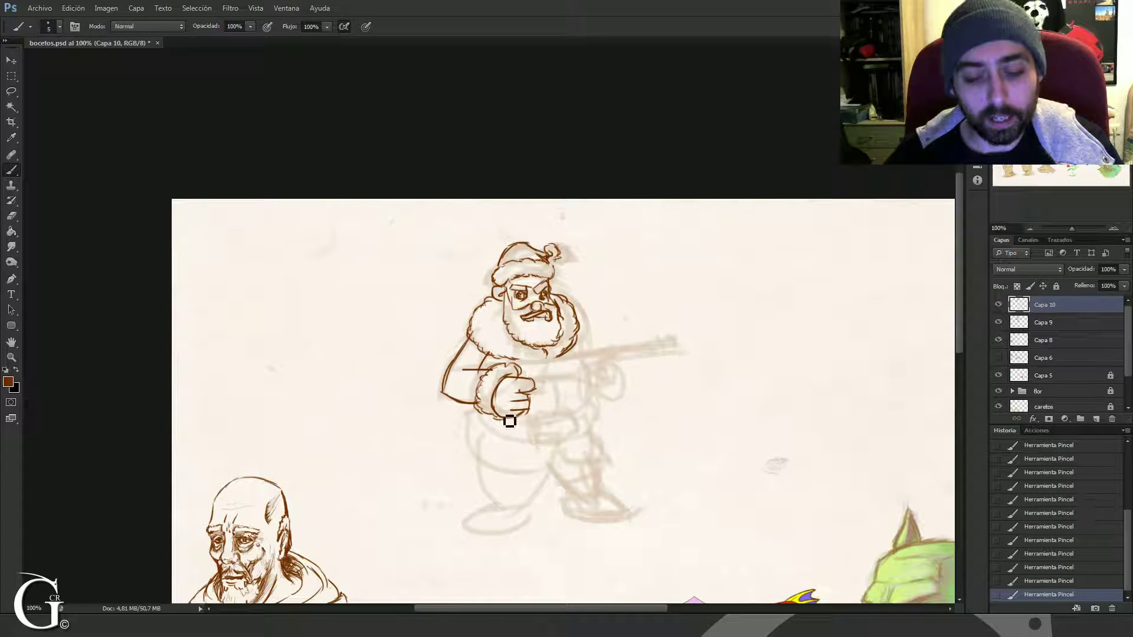
Step: Erase the stray line below the fist and ink the cuff's lower fur edge and the underside of the fist
{"action": "key", "text": "e"}
{"action": "left_click_drag", "start_coordinate": [505, 425], "coordinate": [526, 447]}
{"action": "key", "text": "b"}
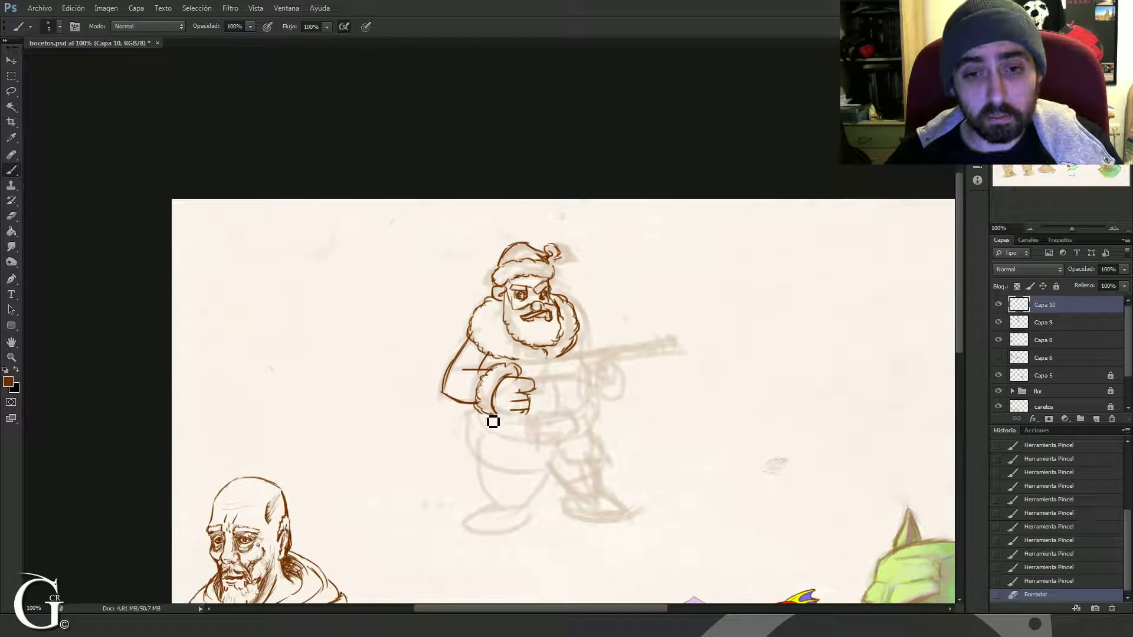
{"action": "mouse_move", "coordinate": [482, 415]}
{"action": "left_mouse_down"}
{"action": "mouse_move", "coordinate": [524, 418]}
{"action": "mouse_move", "coordinate": [510, 422]}
{"action": "mouse_move", "coordinate": [511, 411]}
{"action": "left_mouse_up"}
{"action": "left_click_drag", "start_coordinate": [496, 416], "coordinate": [512, 414]}
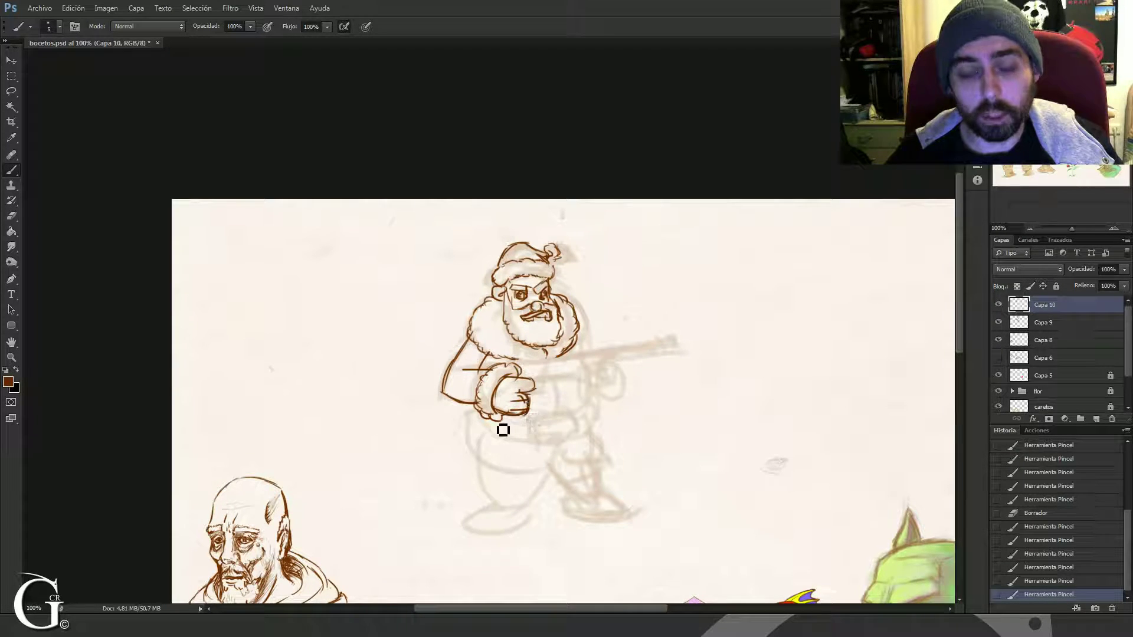
Step: Erase the finger lines inside the near fist and clean up its lower outline
{"action": "key", "text": "e"}
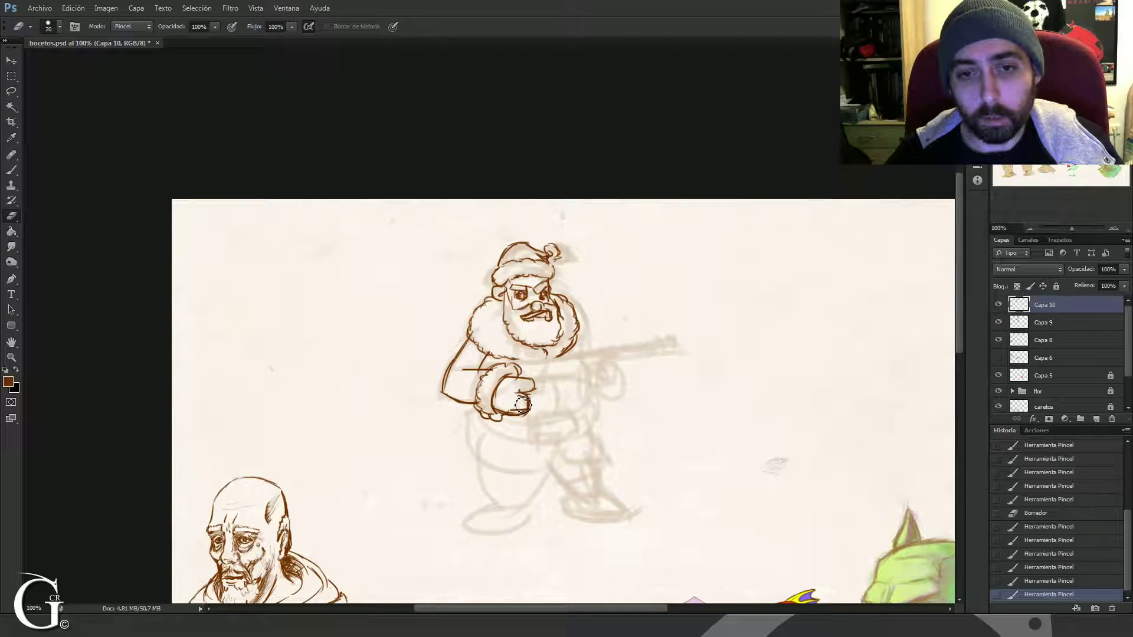
{"action": "left_click_drag", "start_coordinate": [518, 409], "coordinate": [500, 417]}
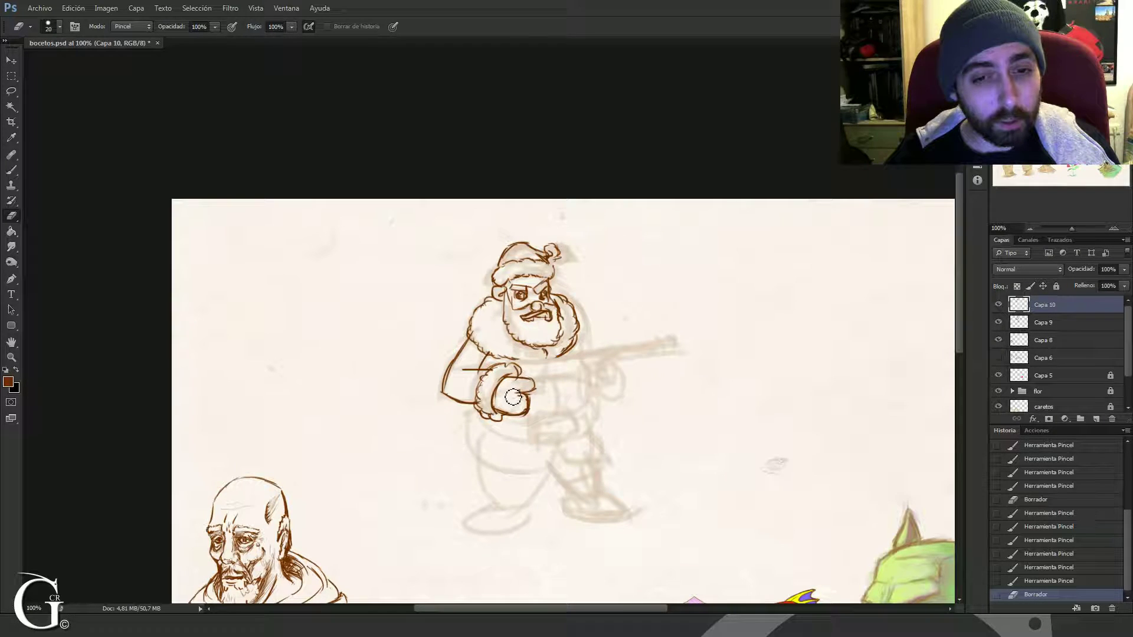
{"action": "left_click_drag", "start_coordinate": [517, 396], "coordinate": [509, 405]}
{"action": "mouse_move", "coordinate": [509, 405]}
{"action": "left_mouse_down"}
{"action": "mouse_move", "coordinate": [534, 404]}
{"action": "mouse_move", "coordinate": [528, 412]}
{"action": "left_mouse_up"}
{"action": "key", "text": "b"}
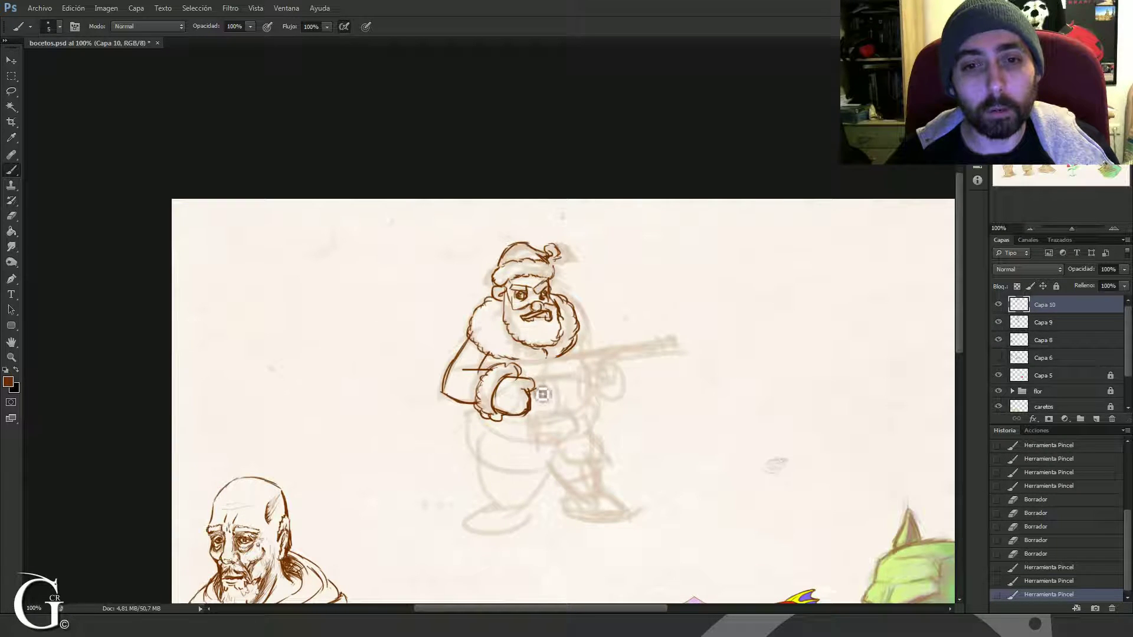
Step: Ink the first stretch of the rifle's upper and lower lines and the outline of the supporting hand
{"action": "mouse_move", "coordinate": [523, 362]}
{"action": "left_mouse_down"}
{"action": "mouse_move", "coordinate": [517, 378]}
{"action": "mouse_move", "coordinate": [590, 355]}
{"action": "mouse_move", "coordinate": [538, 397]}
{"action": "mouse_move", "coordinate": [549, 384]}
{"action": "left_mouse_up"}
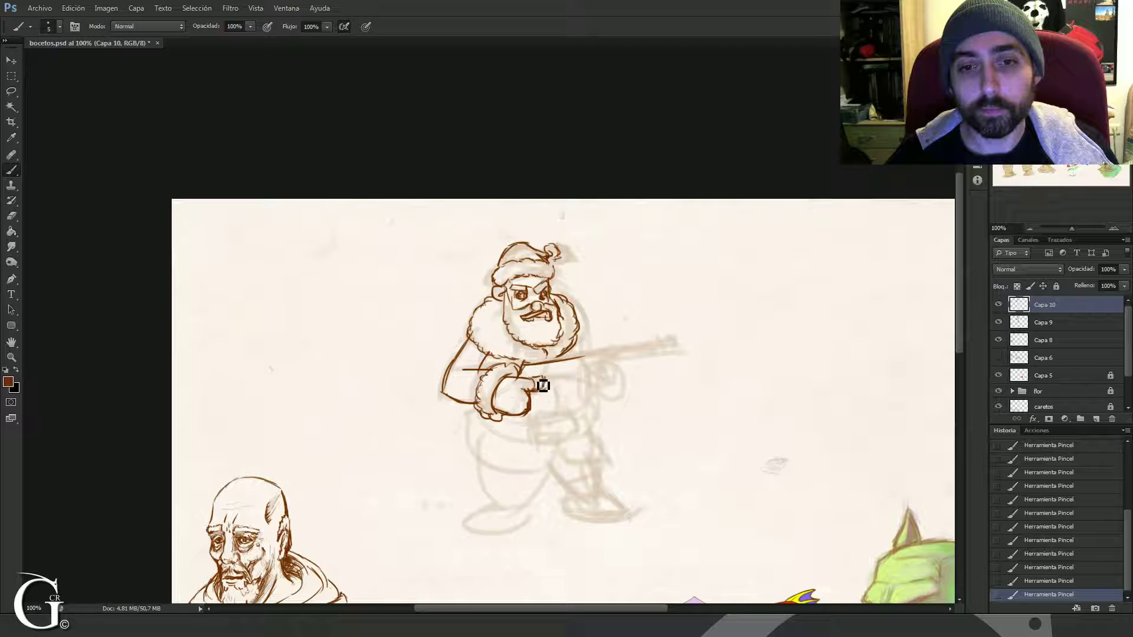
{"action": "left_click_drag", "start_coordinate": [543, 378], "coordinate": [564, 375]}
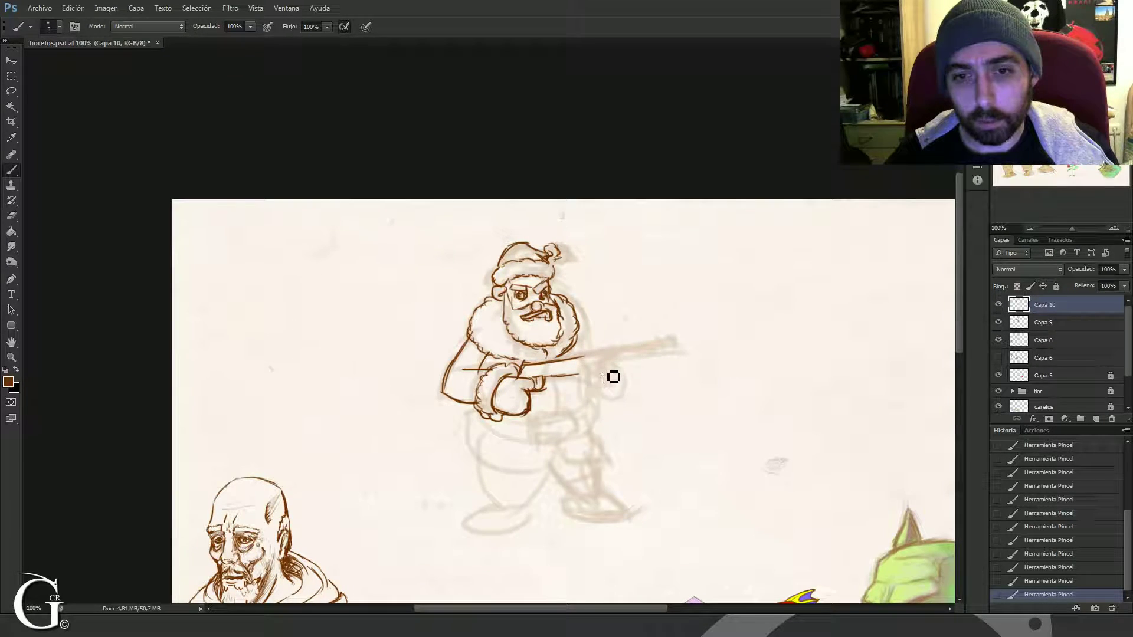
{"action": "mouse_move", "coordinate": [591, 379]}
{"action": "left_mouse_down"}
{"action": "mouse_move", "coordinate": [611, 392]}
{"action": "mouse_move", "coordinate": [600, 391]}
{"action": "mouse_move", "coordinate": [592, 383]}
{"action": "mouse_move", "coordinate": [609, 369]}
{"action": "mouse_move", "coordinate": [623, 386]}
{"action": "mouse_move", "coordinate": [600, 399]}
{"action": "mouse_move", "coordinate": [612, 375]}
{"action": "mouse_move", "coordinate": [588, 370]}
{"action": "left_mouse_up"}
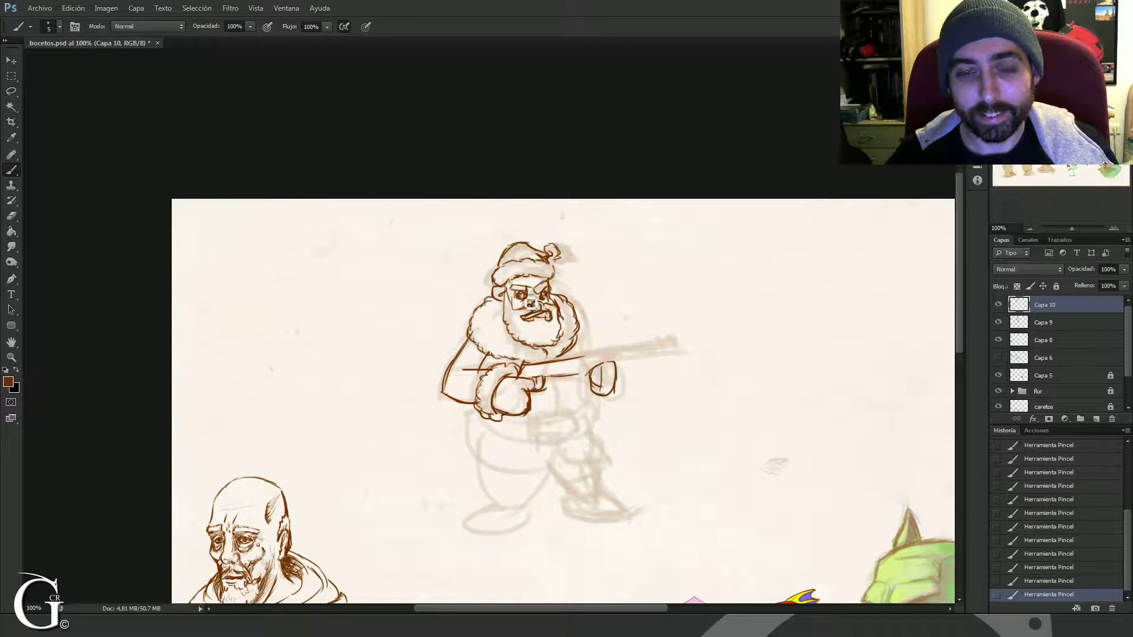
Step: Erase the eye nearest the rifle's muzzle side with a smaller eraser, and redraw it with its slanted eyebrow
{"action": "left_click_drag", "start_coordinate": [529, 303], "coordinate": [542, 307]}
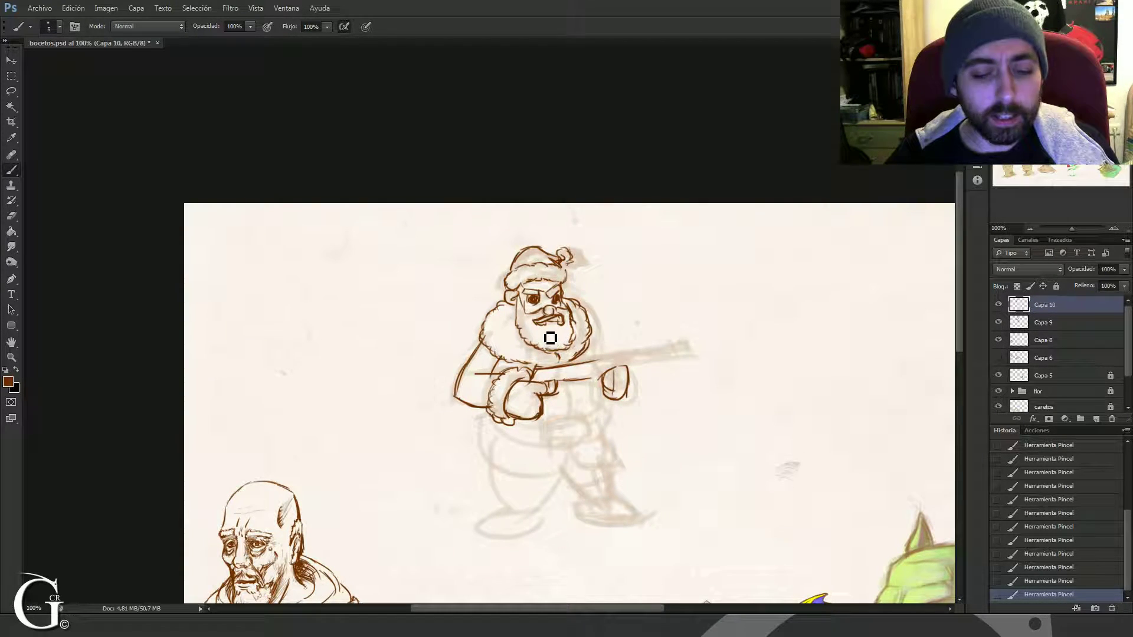
{"action": "key", "text": "e"}
{"action": "key", "text": "bracketleft"}
{"action": "key", "text": "bracketleft"}
{"action": "key", "text": "bracketleft"}
{"action": "left_click_drag", "start_coordinate": [551, 296], "coordinate": [552, 302]}
{"action": "key", "text": "b"}
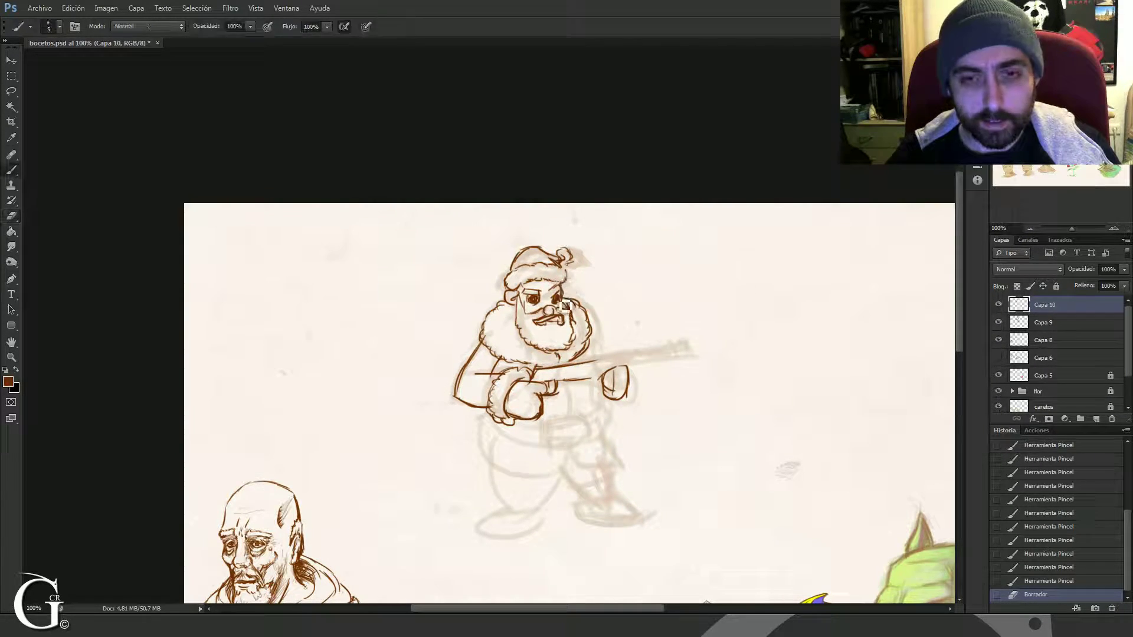
{"action": "left_click_drag", "start_coordinate": [554, 294], "coordinate": [553, 299]}
{"action": "left_click_drag", "start_coordinate": [550, 289], "coordinate": [563, 294]}
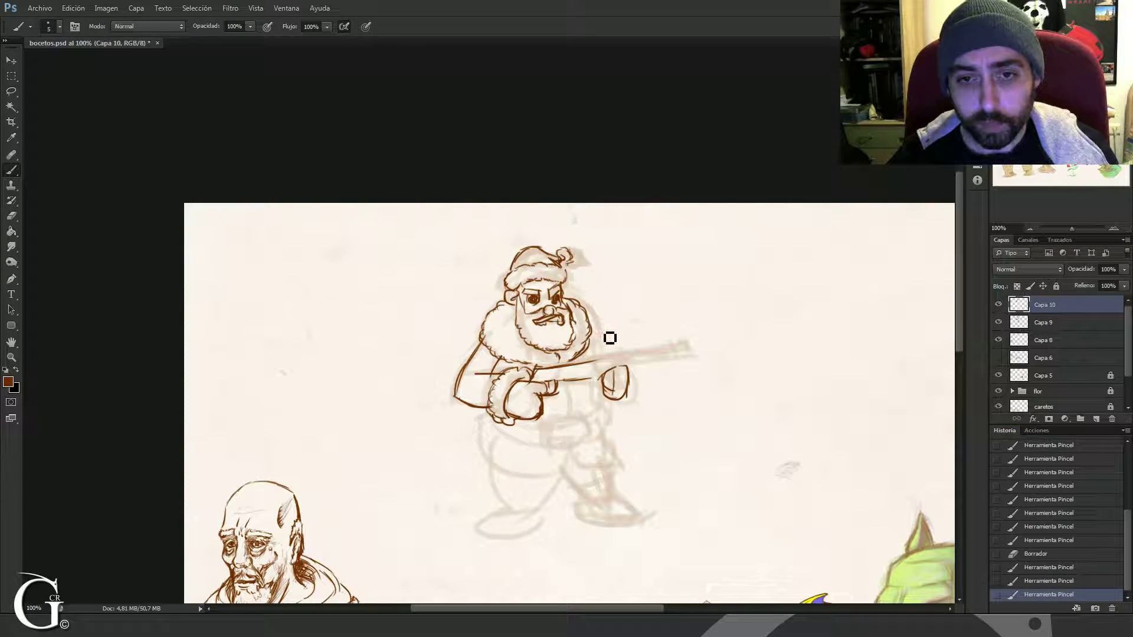
Step: Ink the far sleeve and extend the rifle barrel to a squared end, erasing the overlapping line in the supporting hand
{"action": "mouse_move", "coordinate": [592, 325]}
{"action": "left_mouse_down"}
{"action": "mouse_move", "coordinate": [610, 361]}
{"action": "mouse_move", "coordinate": [603, 343]}
{"action": "mouse_move", "coordinate": [603, 369]}
{"action": "mouse_move", "coordinate": [600, 348]}
{"action": "mouse_move", "coordinate": [580, 382]}
{"action": "mouse_move", "coordinate": [620, 380]}
{"action": "mouse_move", "coordinate": [618, 400]}
{"action": "mouse_move", "coordinate": [611, 376]}
{"action": "mouse_move", "coordinate": [638, 350]}
{"action": "mouse_move", "coordinate": [614, 365]}
{"action": "mouse_move", "coordinate": [614, 379]}
{"action": "left_mouse_up"}
{"action": "key", "text": "e"}
{"action": "key", "text": "b"}
{"action": "key", "text": "e"}
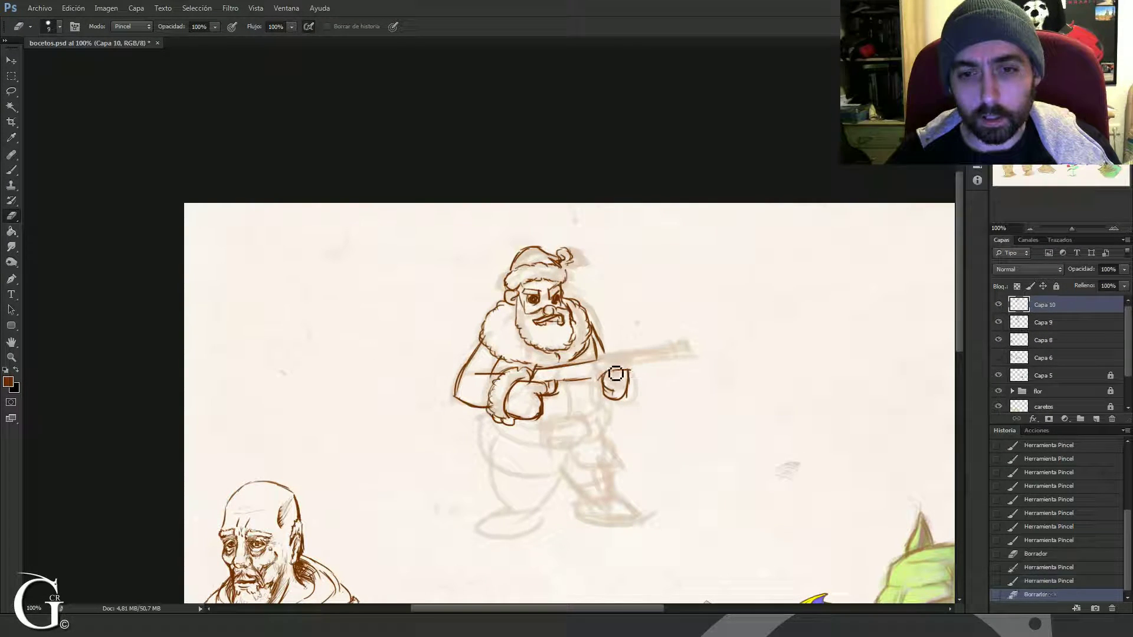
{"action": "key", "text": "b"}
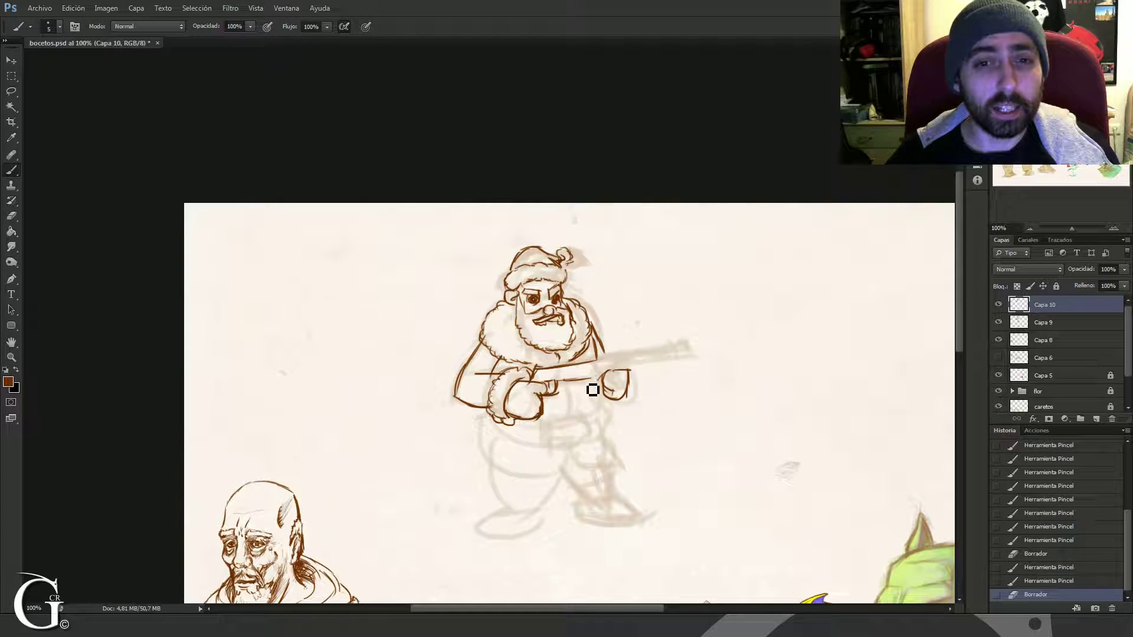
{"action": "mouse_move", "coordinate": [561, 382]}
{"action": "left_mouse_down"}
{"action": "mouse_move", "coordinate": [528, 387]}
{"action": "mouse_move", "coordinate": [552, 382]}
{"action": "mouse_move", "coordinate": [521, 386]}
{"action": "mouse_move", "coordinate": [592, 372]}
{"action": "mouse_move", "coordinate": [562, 383]}
{"action": "mouse_move", "coordinate": [568, 392]}
{"action": "mouse_move", "coordinate": [557, 384]}
{"action": "mouse_move", "coordinate": [537, 395]}
{"action": "mouse_move", "coordinate": [593, 388]}
{"action": "mouse_move", "coordinate": [551, 380]}
{"action": "mouse_move", "coordinate": [583, 385]}
{"action": "left_mouse_up"}
{"action": "key", "text": "space"}
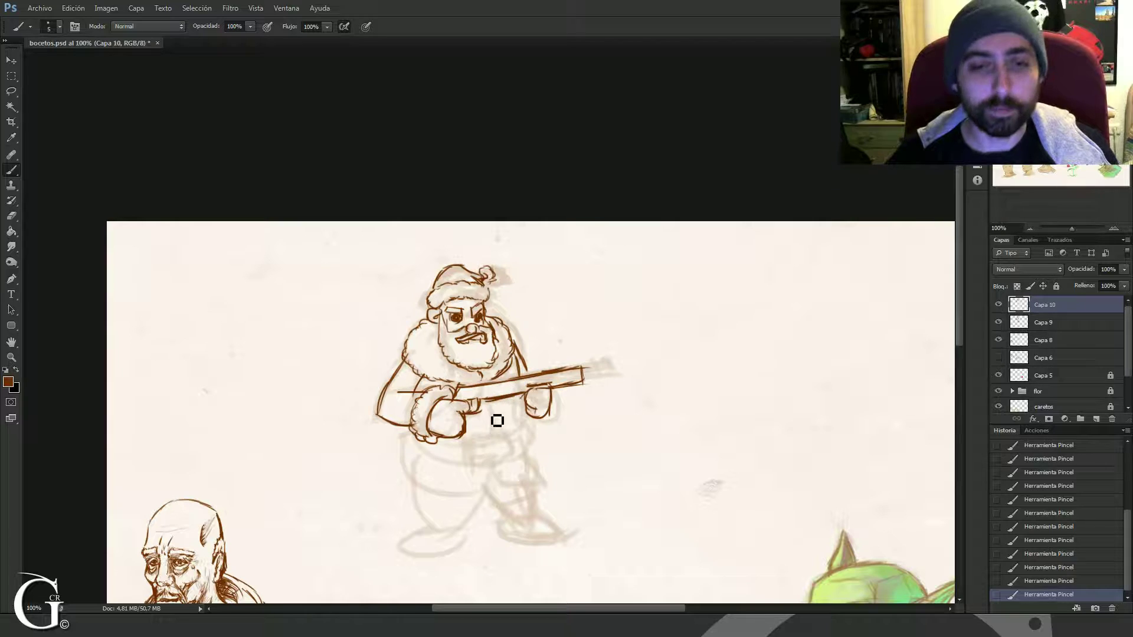
Step: Ink the jacket's curved front line and the belt with its large rectangular buckle around the waist
{"action": "mouse_move", "coordinate": [498, 407]}
{"action": "left_mouse_down"}
{"action": "mouse_move", "coordinate": [501, 440]}
{"action": "mouse_move", "coordinate": [517, 382]}
{"action": "mouse_move", "coordinate": [477, 399]}
{"action": "mouse_move", "coordinate": [506, 401]}
{"action": "mouse_move", "coordinate": [509, 382]}
{"action": "mouse_move", "coordinate": [497, 405]}
{"action": "left_mouse_up"}
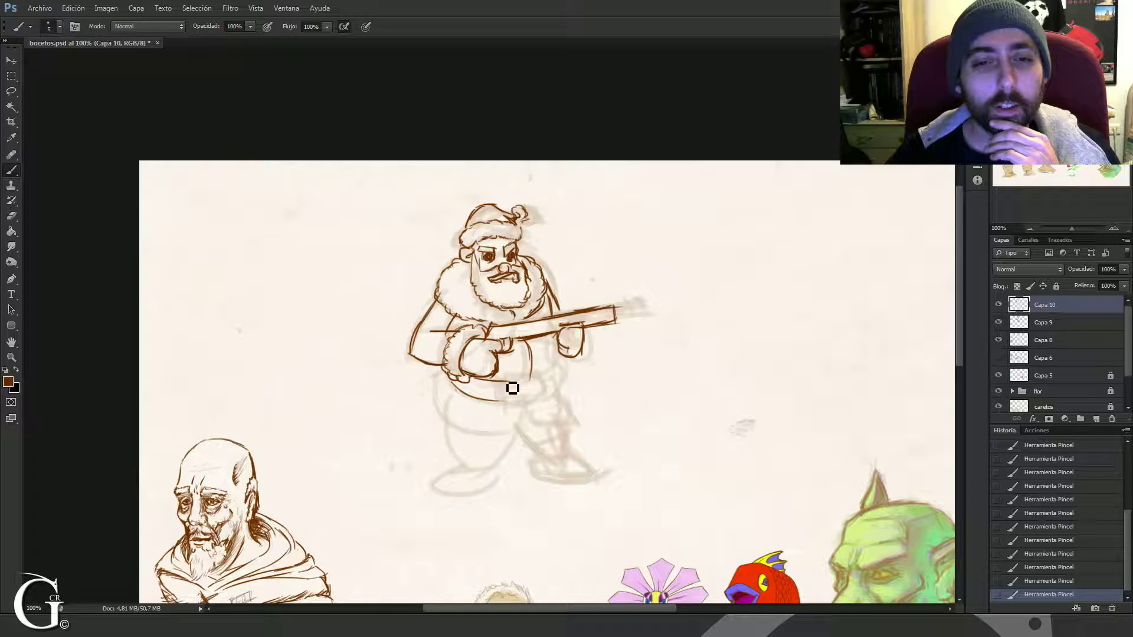
{"action": "mouse_move", "coordinate": [507, 404]}
{"action": "left_mouse_down"}
{"action": "mouse_move", "coordinate": [556, 393]}
{"action": "mouse_move", "coordinate": [509, 385]}
{"action": "mouse_move", "coordinate": [545, 373]}
{"action": "left_mouse_up"}
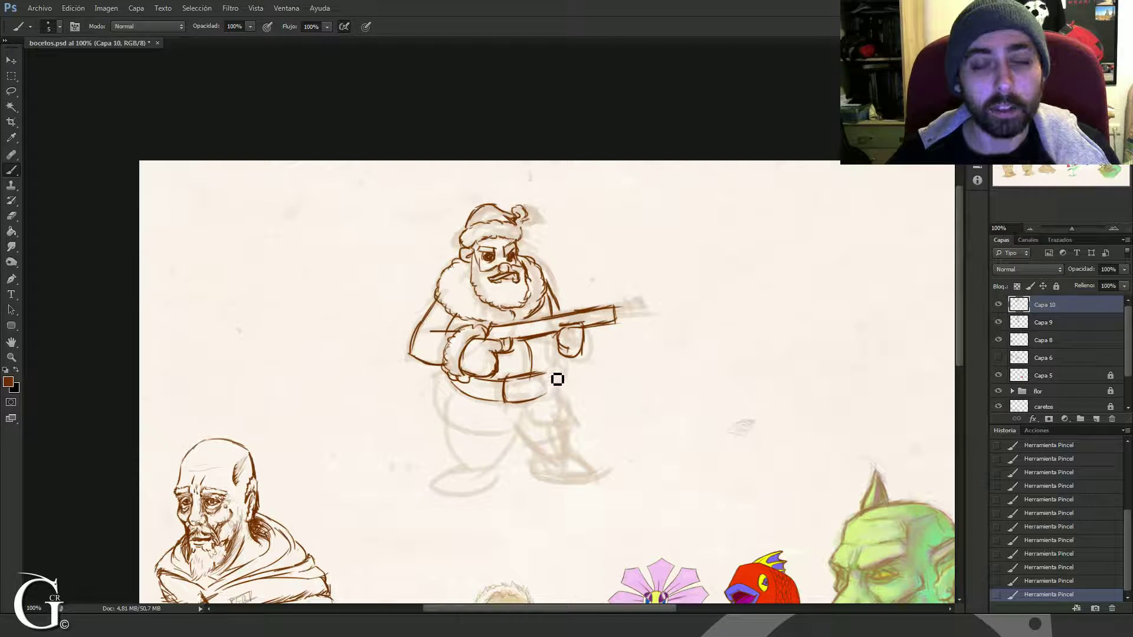
{"action": "mouse_move", "coordinate": [544, 371]}
{"action": "left_mouse_down"}
{"action": "mouse_move", "coordinate": [547, 396]}
{"action": "mouse_move", "coordinate": [555, 364]}
{"action": "left_mouse_up"}
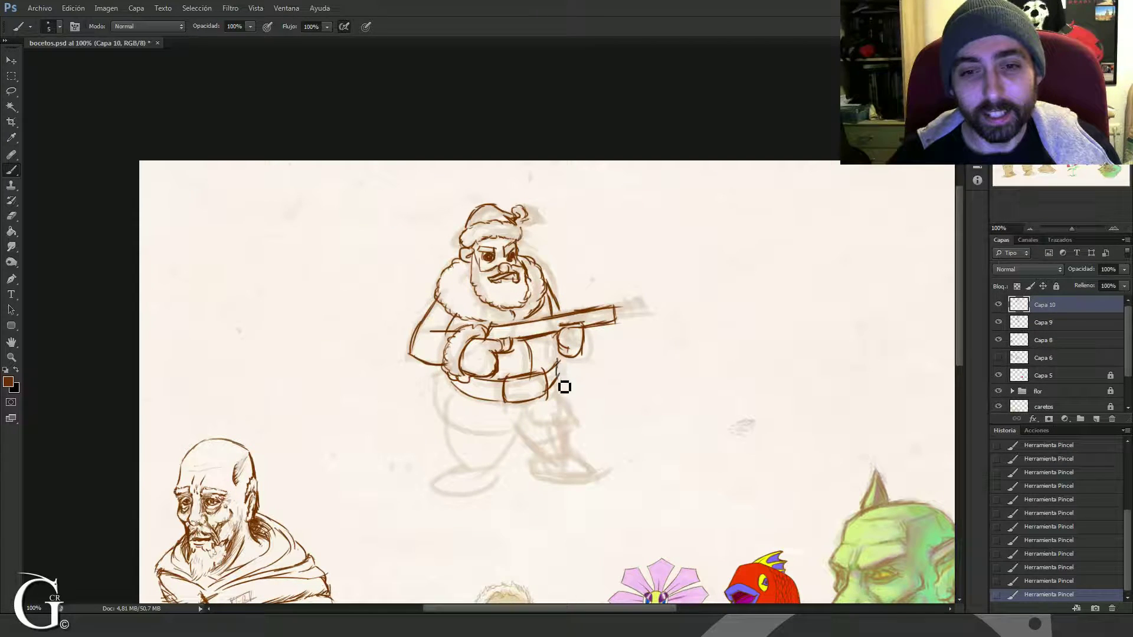
Step: Ink the flared lower part of the jacket below the belt, with a fur trim band along its hem
{"action": "mouse_move", "coordinate": [442, 400]}
{"action": "left_mouse_down"}
{"action": "mouse_move", "coordinate": [513, 377]}
{"action": "mouse_move", "coordinate": [506, 386]}
{"action": "mouse_move", "coordinate": [536, 409]}
{"action": "mouse_move", "coordinate": [607, 395]}
{"action": "mouse_move", "coordinate": [602, 387]}
{"action": "mouse_move", "coordinate": [624, 405]}
{"action": "mouse_move", "coordinate": [642, 369]}
{"action": "left_mouse_up"}
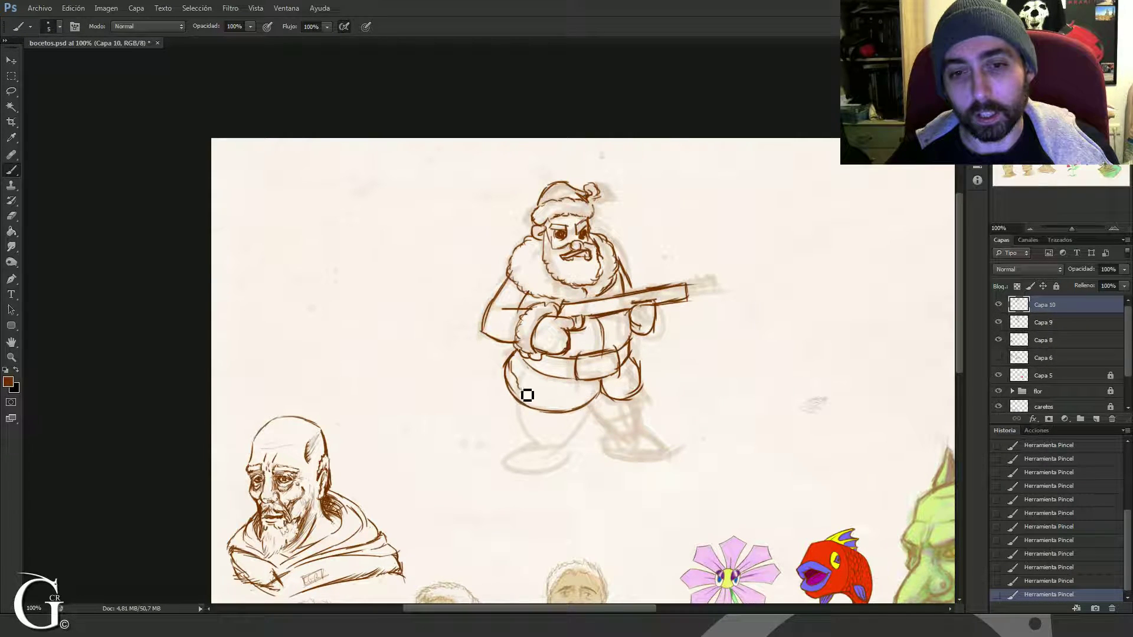
{"action": "mouse_move", "coordinate": [547, 406]}
{"action": "left_mouse_down"}
{"action": "mouse_move", "coordinate": [594, 400]}
{"action": "mouse_move", "coordinate": [555, 403]}
{"action": "mouse_move", "coordinate": [581, 402]}
{"action": "left_mouse_up"}
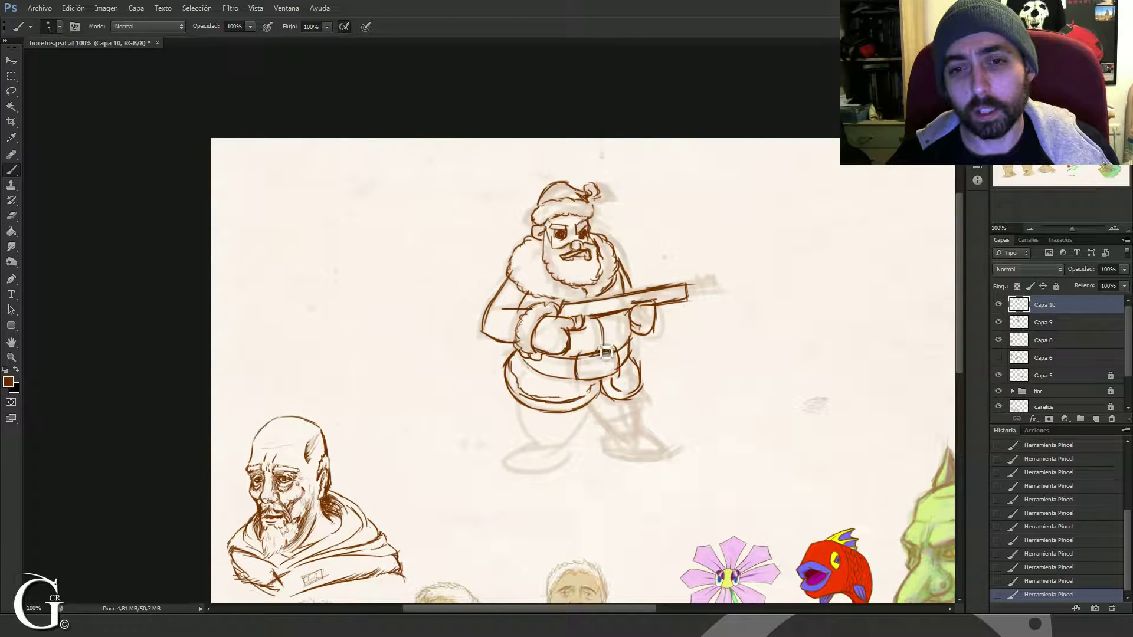
{"action": "left_click_drag", "start_coordinate": [622, 392], "coordinate": [649, 374]}
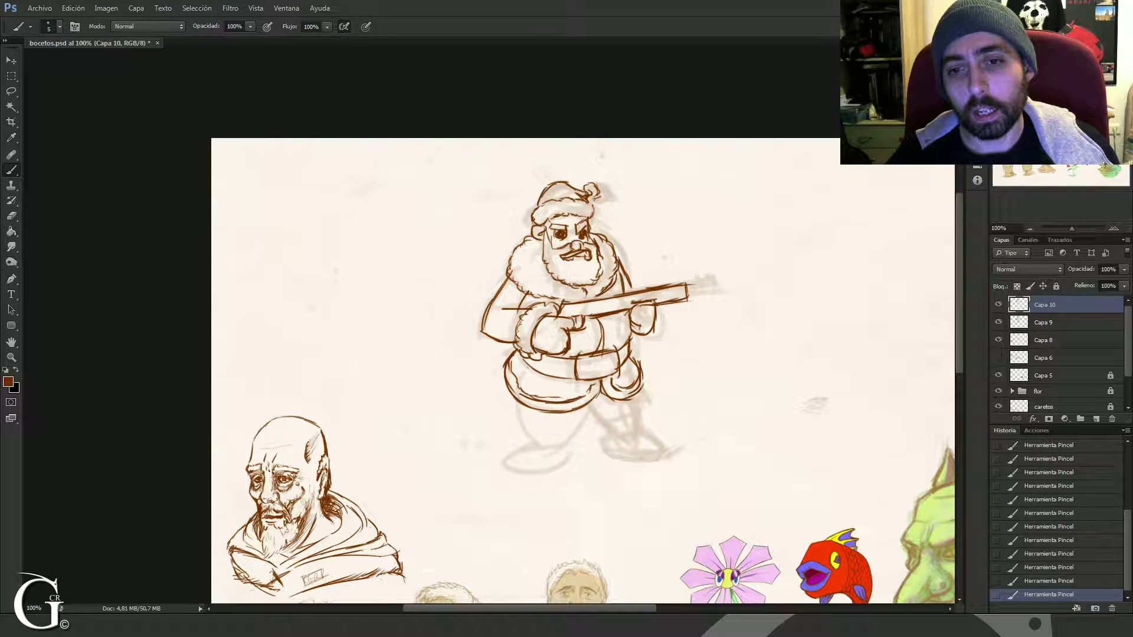
Step: Ink both trouser legs below the jacket hem, tapering them towards the ankles
{"action": "left_click_drag", "start_coordinate": [562, 436], "coordinate": [579, 402]}
{"action": "mouse_move", "coordinate": [534, 358]}
{"action": "left_mouse_down"}
{"action": "mouse_move", "coordinate": [559, 424]}
{"action": "mouse_move", "coordinate": [592, 406]}
{"action": "mouse_move", "coordinate": [583, 421]}
{"action": "mouse_move", "coordinate": [610, 379]}
{"action": "left_mouse_up"}
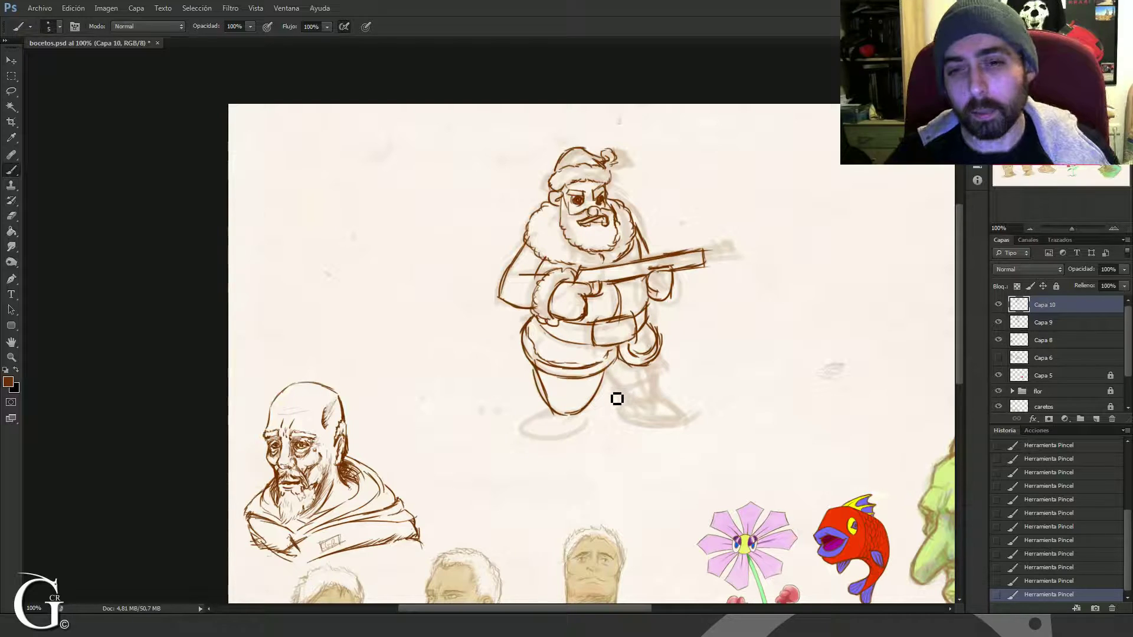
{"action": "left_click_drag", "start_coordinate": [604, 375], "coordinate": [652, 407]}
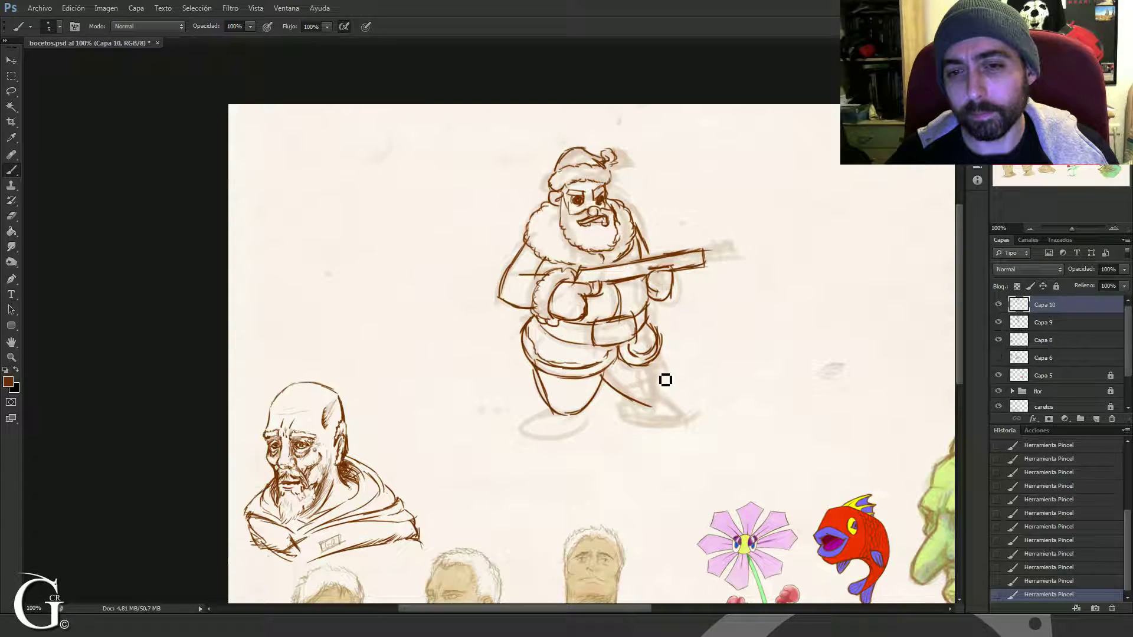
{"action": "left_click_drag", "start_coordinate": [654, 362], "coordinate": [654, 405]}
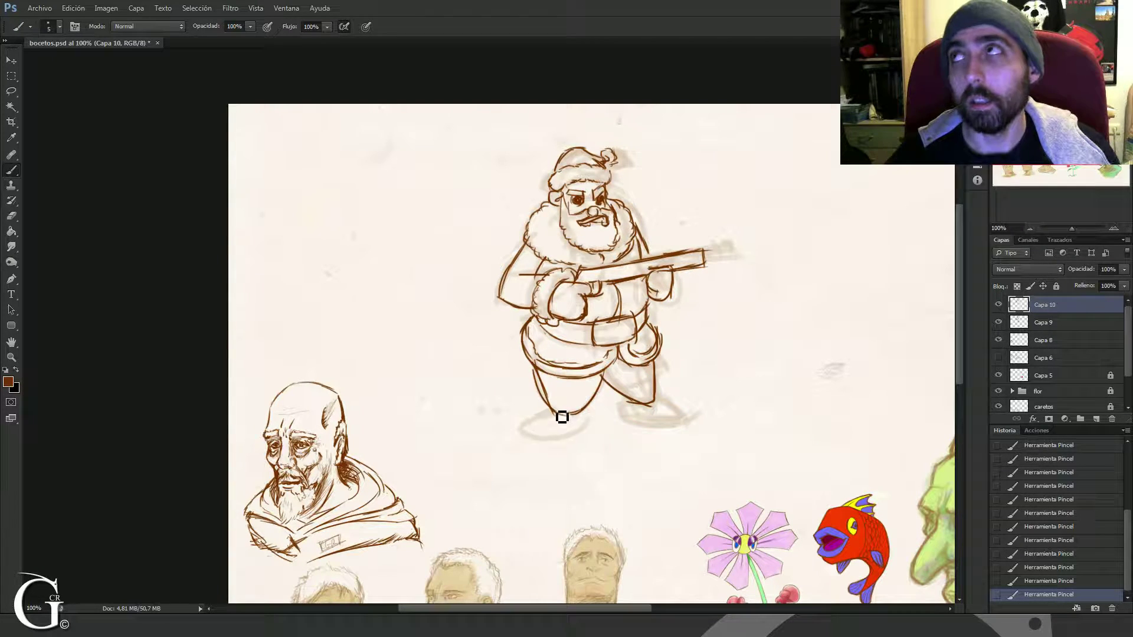
Step: Ink the two boots below the legs, giving the one on the rifle's muzzle side a pointed toe
{"action": "mouse_move", "coordinate": [545, 439]}
{"action": "left_mouse_down"}
{"action": "mouse_move", "coordinate": [570, 411]}
{"action": "mouse_move", "coordinate": [546, 401]}
{"action": "mouse_move", "coordinate": [594, 408]}
{"action": "left_mouse_up"}
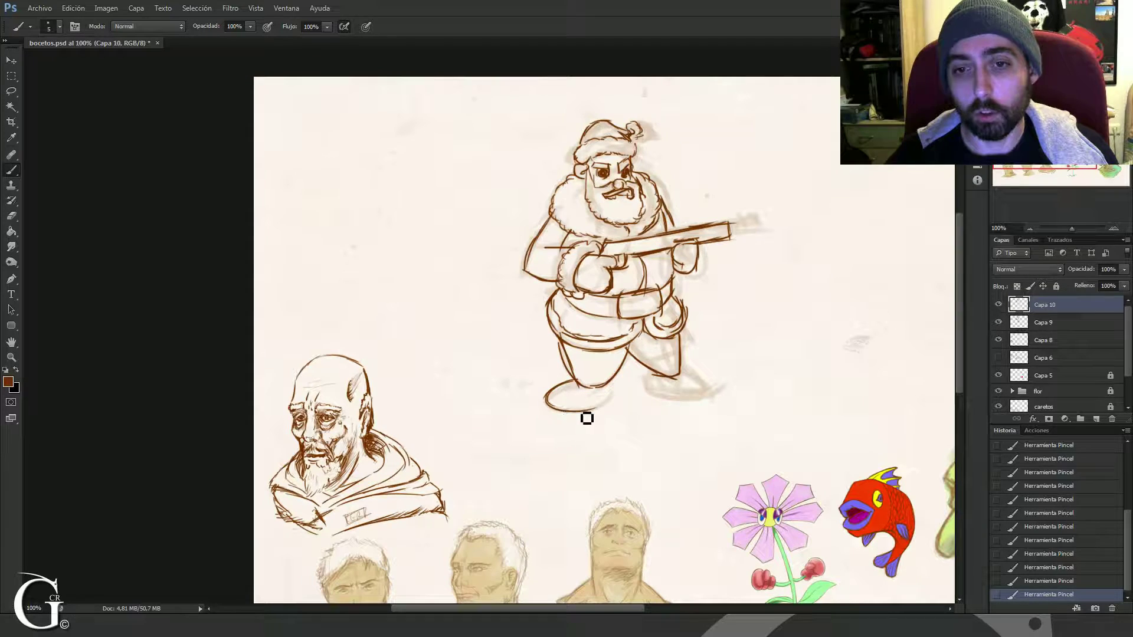
{"action": "scroll", "coordinate": [617, 387], "scroll_direction": "right", "scroll_amount": 2}
{"action": "scroll", "coordinate": [616, 386], "scroll_direction": "up", "scroll_amount": 1}
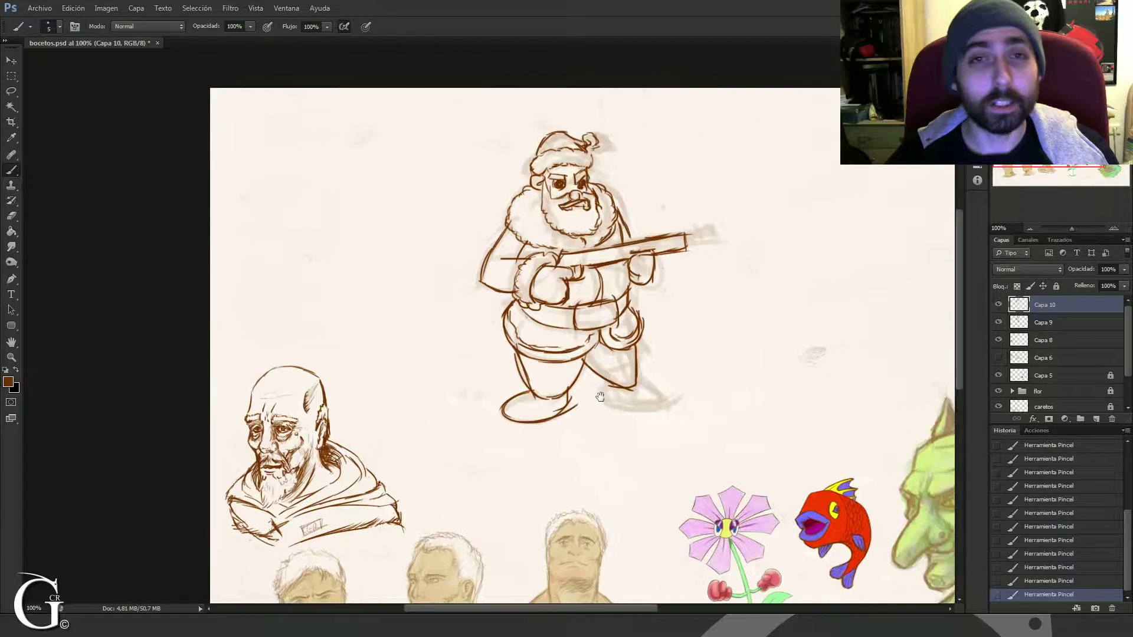
{"action": "mouse_move", "coordinate": [597, 390]}
{"action": "left_mouse_down"}
{"action": "mouse_move", "coordinate": [619, 415]}
{"action": "mouse_move", "coordinate": [607, 407]}
{"action": "mouse_move", "coordinate": [665, 415]}
{"action": "mouse_move", "coordinate": [632, 418]}
{"action": "mouse_move", "coordinate": [686, 402]}
{"action": "mouse_move", "coordinate": [636, 381]}
{"action": "mouse_move", "coordinate": [649, 408]}
{"action": "left_mouse_up"}
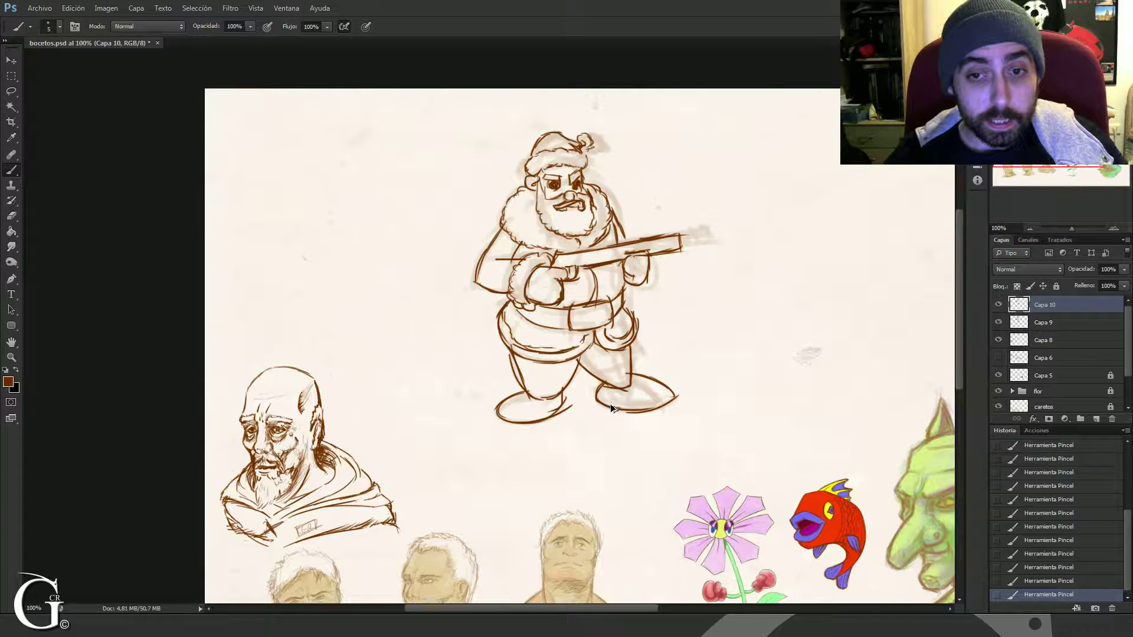
Step: Undo the upper contour of the pointed boot and try a rounder line over the toe
{"action": "key", "text": "ctrl+alt+z"}
{"action": "key", "text": "ctrl+alt+z"}
{"action": "key", "text": "ctrl+alt+z"}
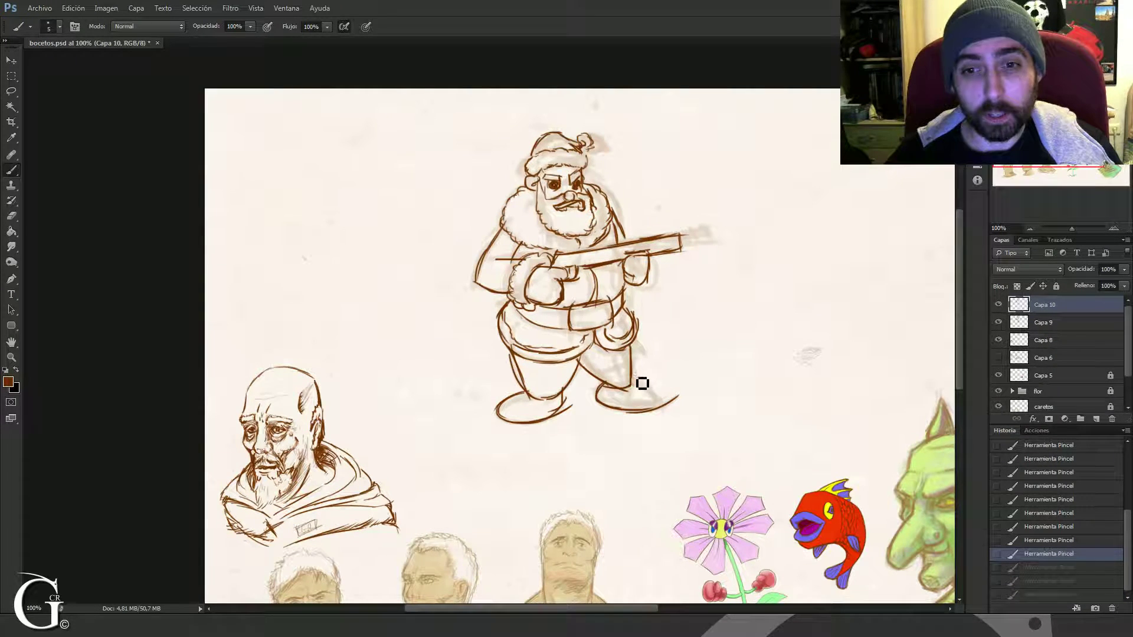
{"action": "mouse_move", "coordinate": [633, 377]}
{"action": "left_mouse_down"}
{"action": "mouse_move", "coordinate": [665, 396]}
{"action": "mouse_move", "coordinate": [658, 409]}
{"action": "left_mouse_up"}
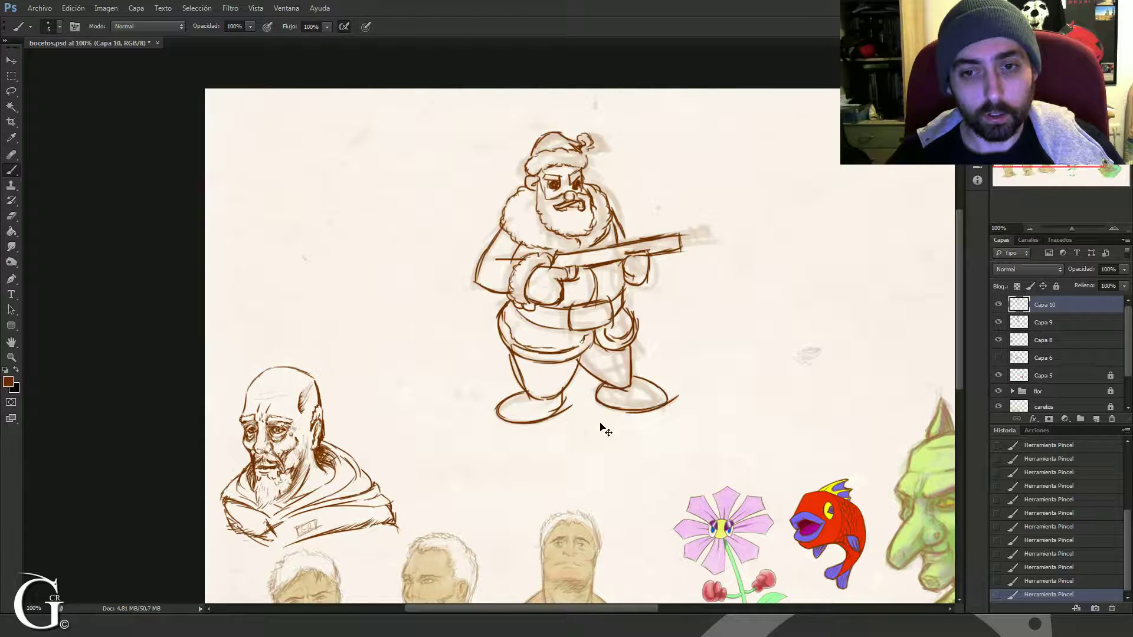
Step: Undo the rounded toe strokes on the boot, leaving only its sole and heel lines
{"action": "key", "text": "ctrl+alt+z"}
{"action": "key", "text": "ctrl+alt+z"}
{"action": "key", "text": "ctrl+alt+z"}
{"action": "key", "text": "ctrl+alt+z"}
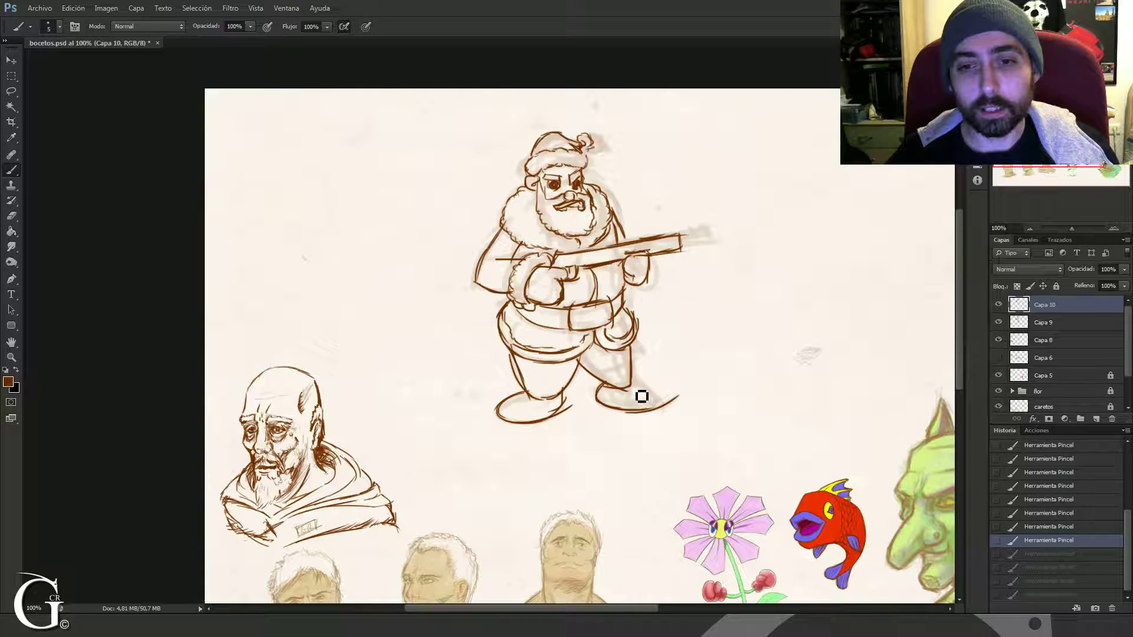
Step: Ink a rounded upper contour over the toe of the muzzle-side boot and erase the overshooting sole line
{"action": "left_click_drag", "start_coordinate": [648, 386], "coordinate": [668, 401]}
{"action": "key", "text": "e"}
{"action": "left_click_drag", "start_coordinate": [681, 403], "coordinate": [608, 433]}
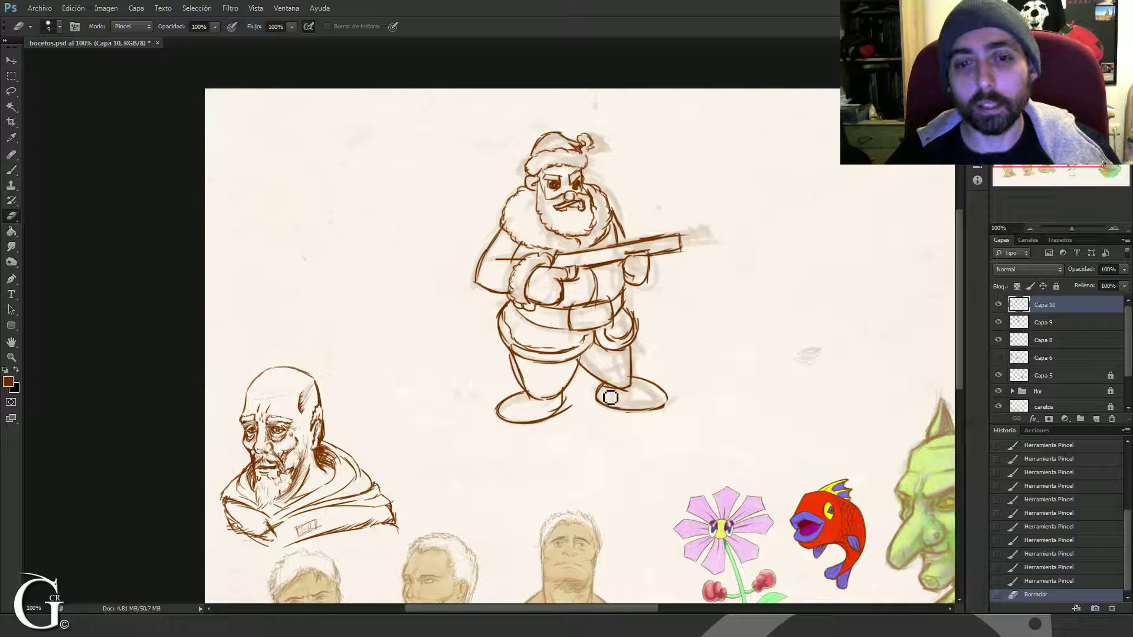
{"action": "mouse_move", "coordinate": [641, 397]}
{"action": "left_mouse_down"}
{"action": "mouse_move", "coordinate": [610, 417]}
{"action": "mouse_move", "coordinate": [620, 388]}
{"action": "mouse_move", "coordinate": [606, 390]}
{"action": "mouse_move", "coordinate": [639, 398]}
{"action": "mouse_move", "coordinate": [639, 352]}
{"action": "mouse_move", "coordinate": [637, 399]}
{"action": "left_mouse_up"}
Step: Extend the outer trouser line of the muzzle-side leg down to the boot and erase the overlapping ankle strokes
{"action": "key", "text": "b"}
{"action": "mouse_move", "coordinate": [639, 348]}
{"action": "left_mouse_down"}
{"action": "mouse_move", "coordinate": [641, 403]}
{"action": "mouse_move", "coordinate": [637, 352]}
{"action": "mouse_move", "coordinate": [636, 406]}
{"action": "mouse_move", "coordinate": [614, 413]}
{"action": "left_mouse_up"}
{"action": "key", "text": "e"}
{"action": "mouse_move", "coordinate": [633, 371]}
{"action": "left_mouse_down"}
{"action": "mouse_move", "coordinate": [633, 354]}
{"action": "mouse_move", "coordinate": [634, 374]}
{"action": "mouse_move", "coordinate": [614, 392]}
{"action": "left_mouse_up"}
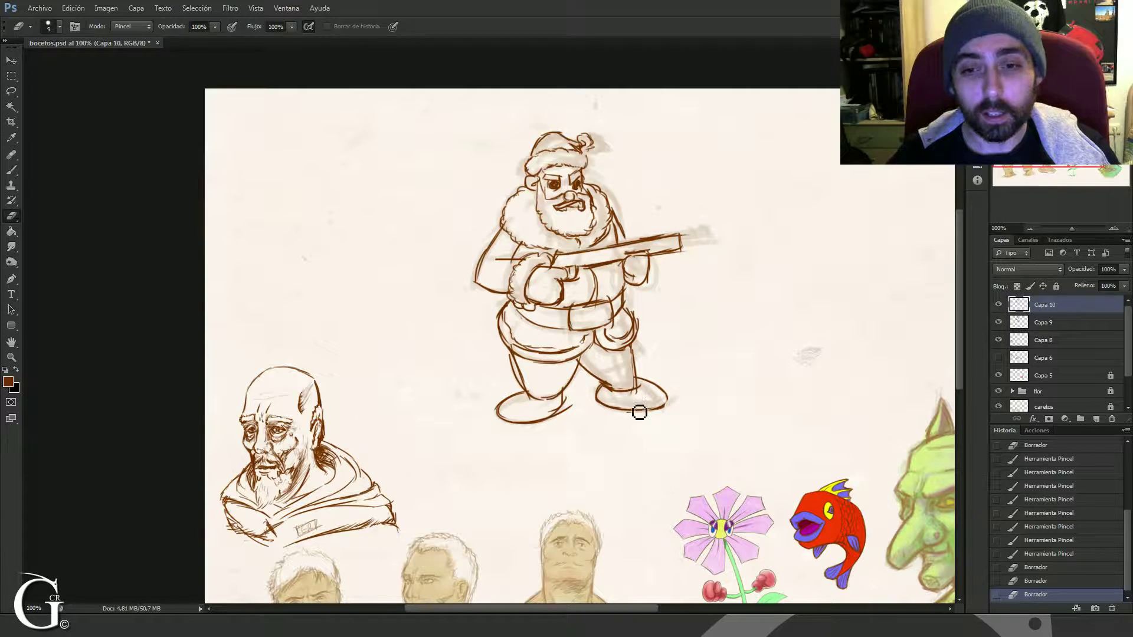
Step: Reshape the heel of the muzzle-side boot, erasing the old heel curve and inking a tighter, darker one
{"action": "key", "text": "b"}
{"action": "left_click_drag", "start_coordinate": [599, 387], "coordinate": [625, 402]}
{"action": "left_click_drag", "start_coordinate": [608, 401], "coordinate": [637, 407]}
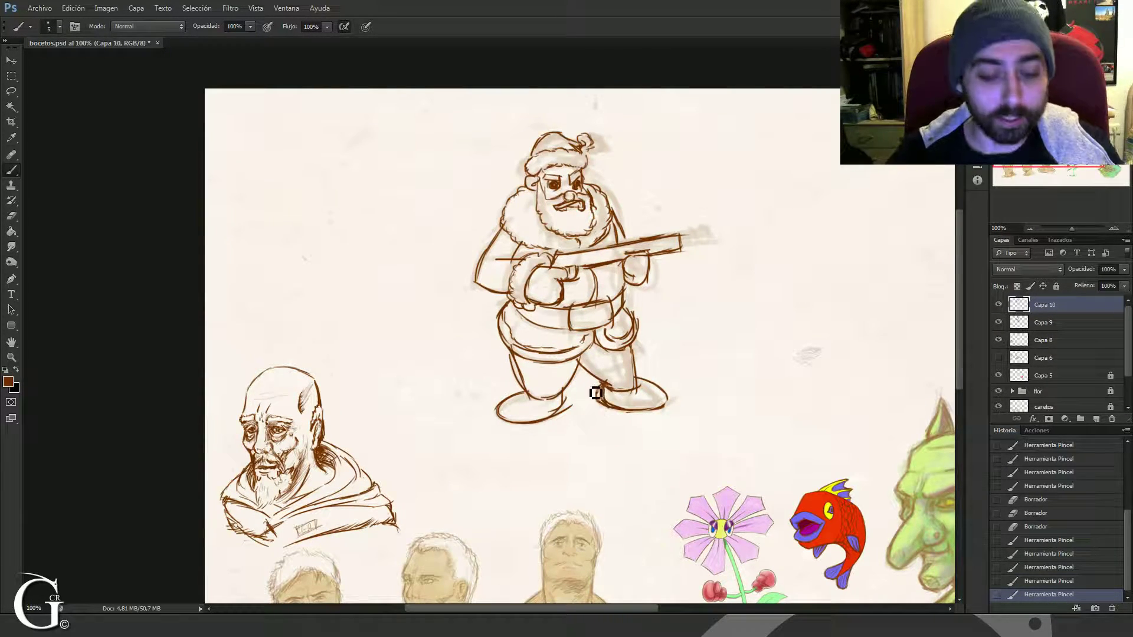
{"action": "key", "text": "e"}
{"action": "left_click_drag", "start_coordinate": [604, 393], "coordinate": [616, 391]}
{"action": "mouse_move", "coordinate": [605, 383]}
{"action": "left_mouse_down"}
{"action": "mouse_move", "coordinate": [651, 423]}
{"action": "mouse_move", "coordinate": [604, 422]}
{"action": "mouse_move", "coordinate": [617, 392]}
{"action": "left_mouse_up"}
{"action": "key", "text": "b"}
{"action": "left_click_drag", "start_coordinate": [605, 392], "coordinate": [637, 408]}
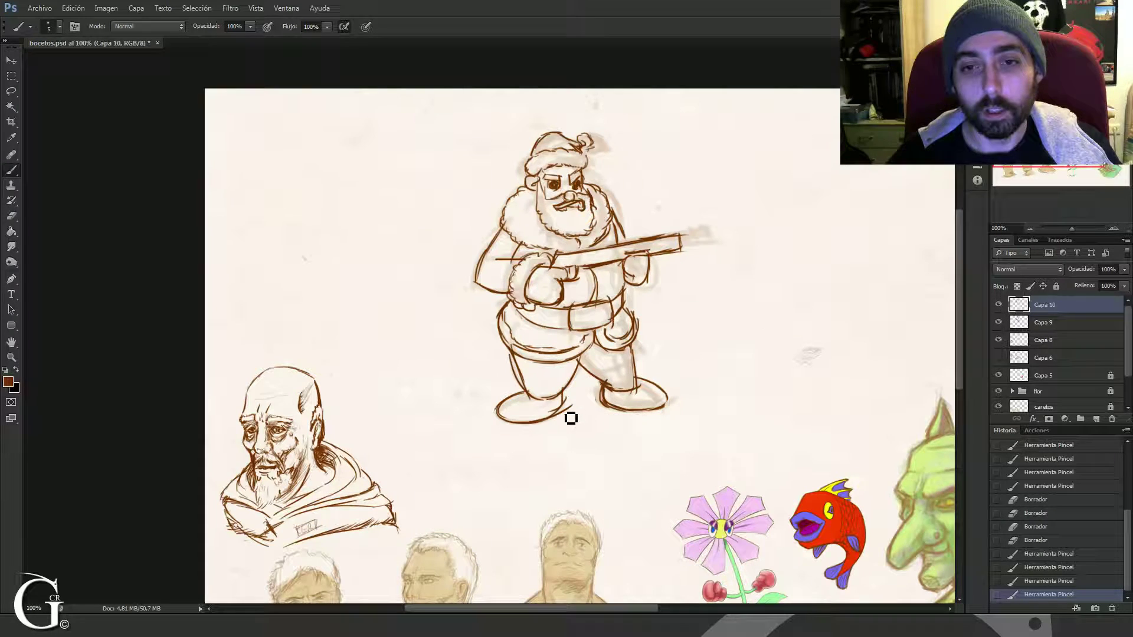
Step: Erase the stray line ends at the heel of the other boot
{"action": "key", "text": "e"}
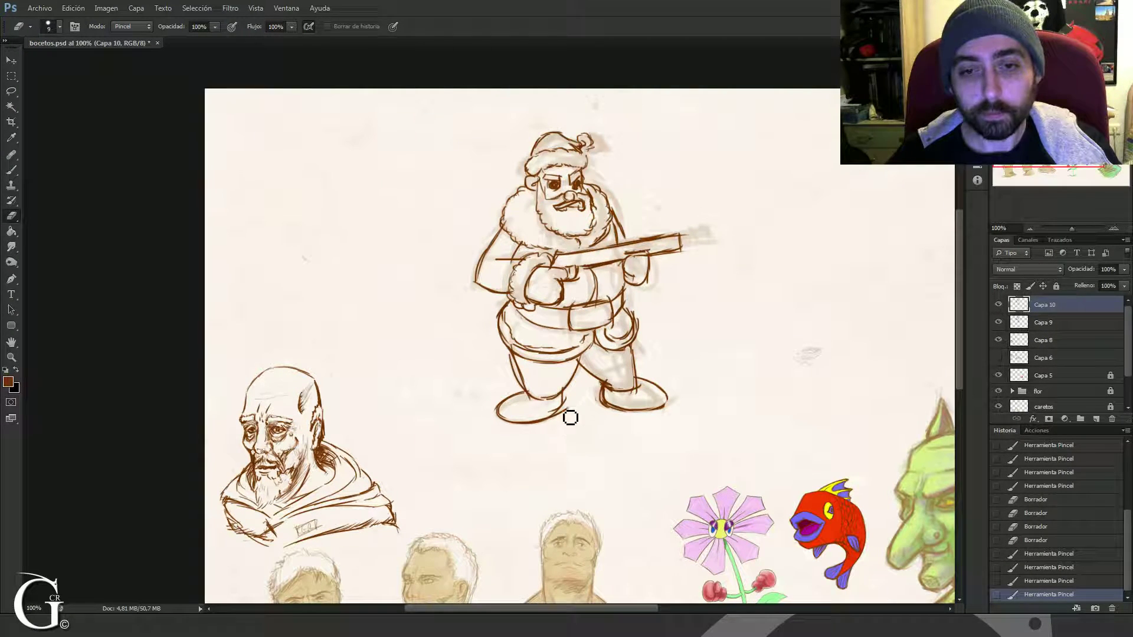
{"action": "left_click_drag", "start_coordinate": [566, 433], "coordinate": [548, 443]}
{"action": "left_click_drag", "start_coordinate": [590, 387], "coordinate": [571, 471]}
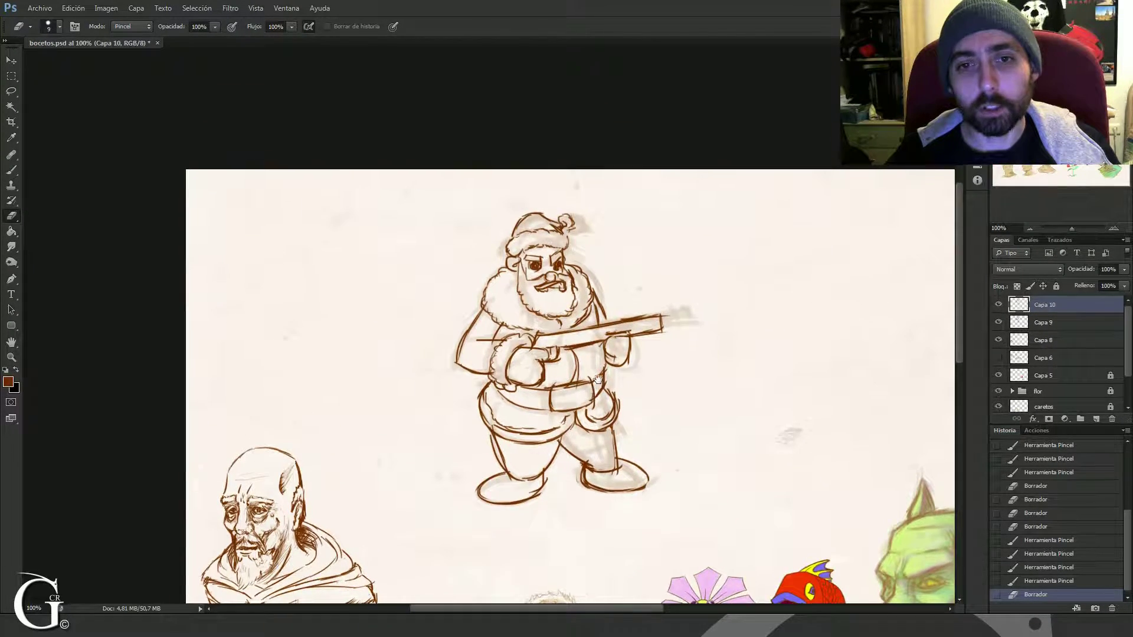
{"action": "left_click_drag", "start_coordinate": [572, 368], "coordinate": [573, 416]}
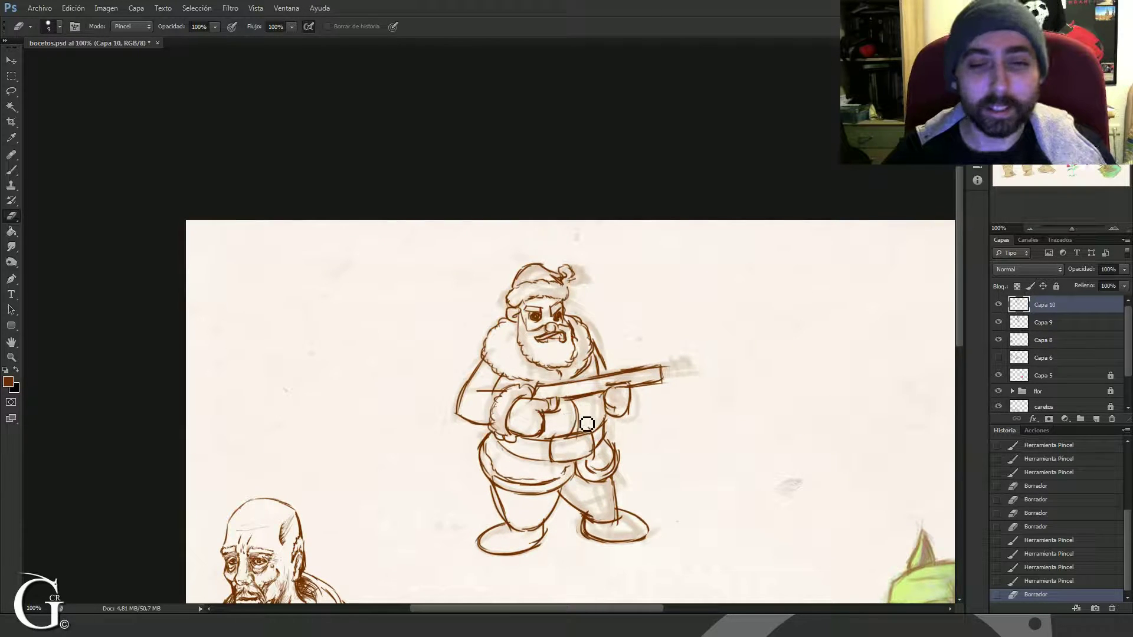
Step: Re-ink the rifle's barrel with straighter, bolder edges and erase its end to shorten the muzzle
{"action": "left_click_drag", "start_coordinate": [583, 387], "coordinate": [555, 396]}
{"action": "key", "text": "b"}
{"action": "left_click_drag", "start_coordinate": [550, 398], "coordinate": [660, 380]}
{"action": "left_click_drag", "start_coordinate": [550, 400], "coordinate": [659, 373]}
{"action": "mouse_move", "coordinate": [538, 387]}
{"action": "left_mouse_down"}
{"action": "mouse_move", "coordinate": [658, 371]}
{"action": "mouse_move", "coordinate": [639, 385]}
{"action": "mouse_move", "coordinate": [662, 381]}
{"action": "left_mouse_up"}
{"action": "mouse_move", "coordinate": [633, 374]}
{"action": "left_mouse_down"}
{"action": "mouse_move", "coordinate": [660, 371]}
{"action": "mouse_move", "coordinate": [651, 386]}
{"action": "left_mouse_up"}
{"action": "mouse_move", "coordinate": [660, 367]}
{"action": "left_mouse_down"}
{"action": "mouse_move", "coordinate": [634, 395]}
{"action": "mouse_move", "coordinate": [534, 392]}
{"action": "mouse_move", "coordinate": [549, 400]}
{"action": "mouse_move", "coordinate": [654, 367]}
{"action": "mouse_move", "coordinate": [621, 388]}
{"action": "left_mouse_up"}
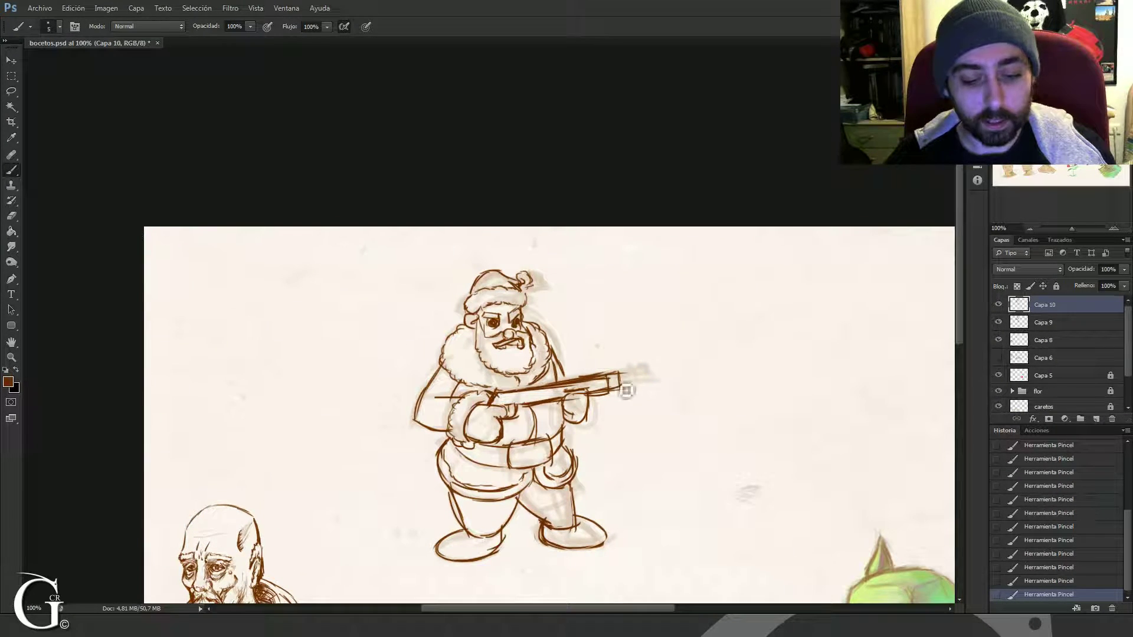
{"action": "key", "text": "e"}
{"action": "left_click_drag", "start_coordinate": [624, 375], "coordinate": [621, 400]}
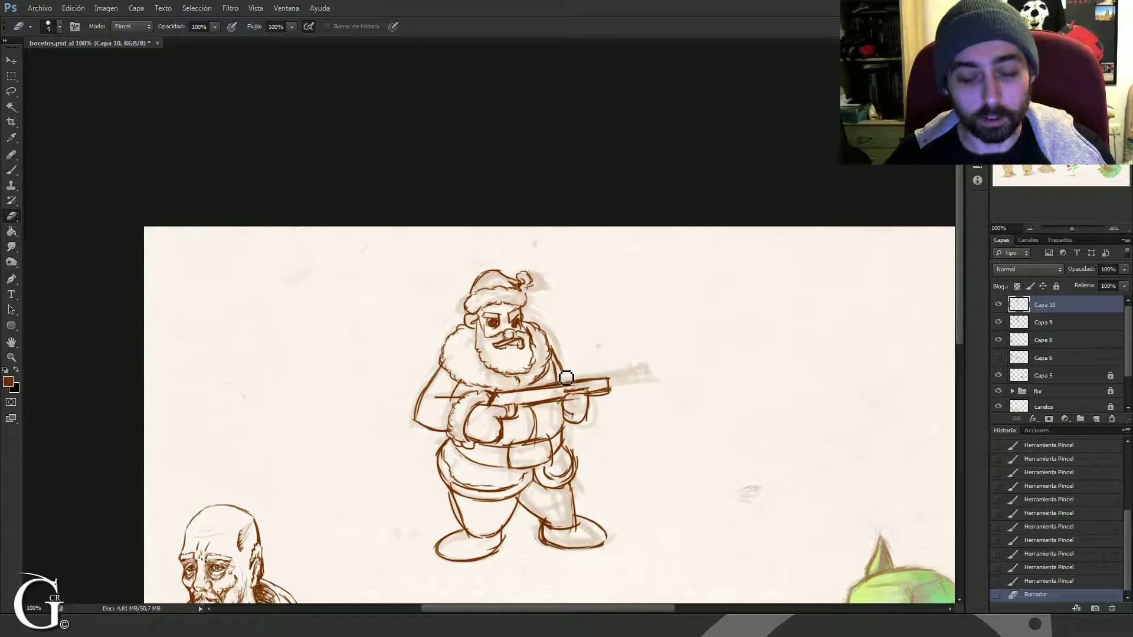
Step: Reinforce the far sleeve's line behind the rifle and ink the belt buckle's inner frame and prong
{"action": "key", "text": "b"}
{"action": "left_click_drag", "start_coordinate": [562, 366], "coordinate": [569, 384]}
{"action": "mouse_move", "coordinate": [528, 342]}
{"action": "left_mouse_down"}
{"action": "mouse_move", "coordinate": [582, 365]}
{"action": "mouse_move", "coordinate": [550, 349]}
{"action": "mouse_move", "coordinate": [576, 351]}
{"action": "mouse_move", "coordinate": [559, 341]}
{"action": "left_mouse_up"}
{"action": "left_click_drag", "start_coordinate": [604, 395], "coordinate": [593, 313]}
{"action": "left_click_drag", "start_coordinate": [559, 406], "coordinate": [559, 390]}
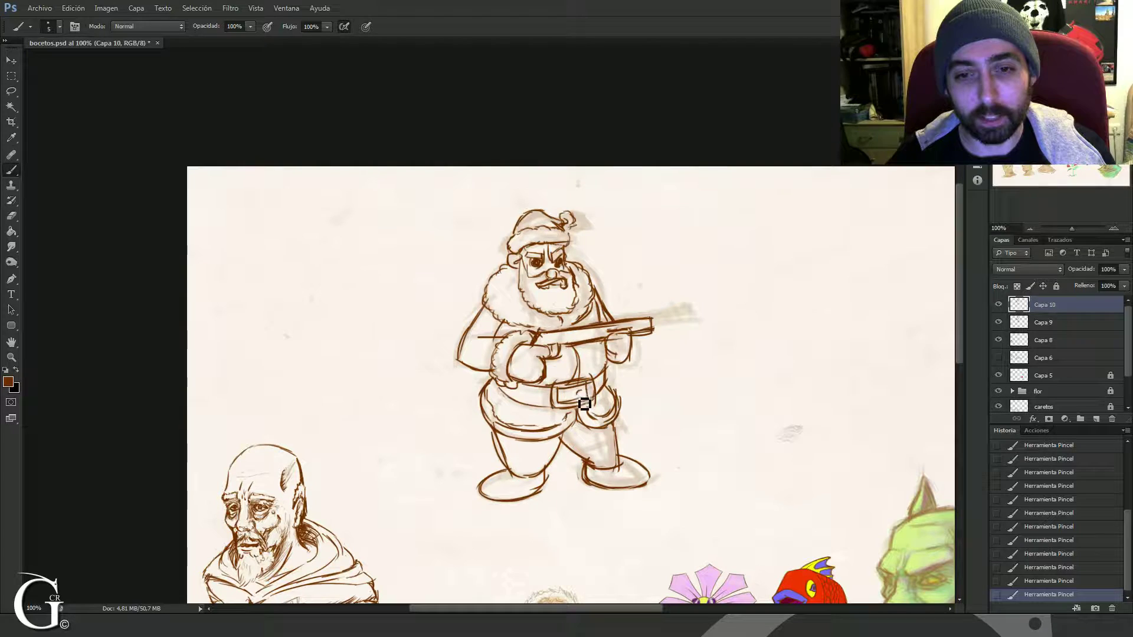
{"action": "left_click_drag", "start_coordinate": [632, 392], "coordinate": [581, 387]}
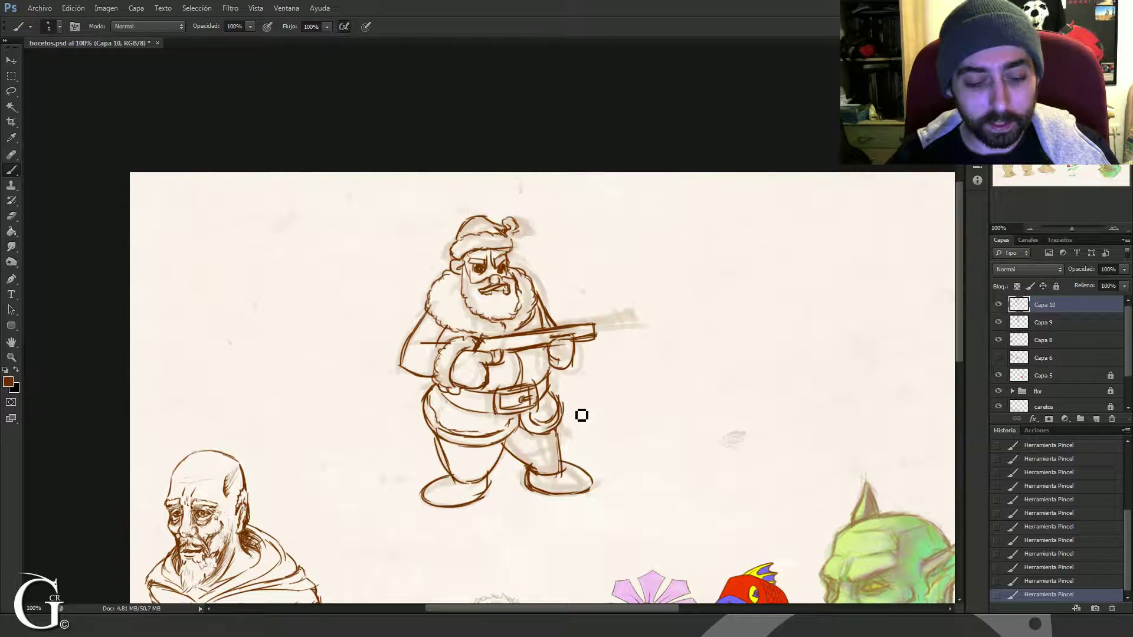
Step: Clean up the lines beside the belt pouch and ink a cuff around the ankle of the muzzle-side boot
{"action": "key", "text": "e"}
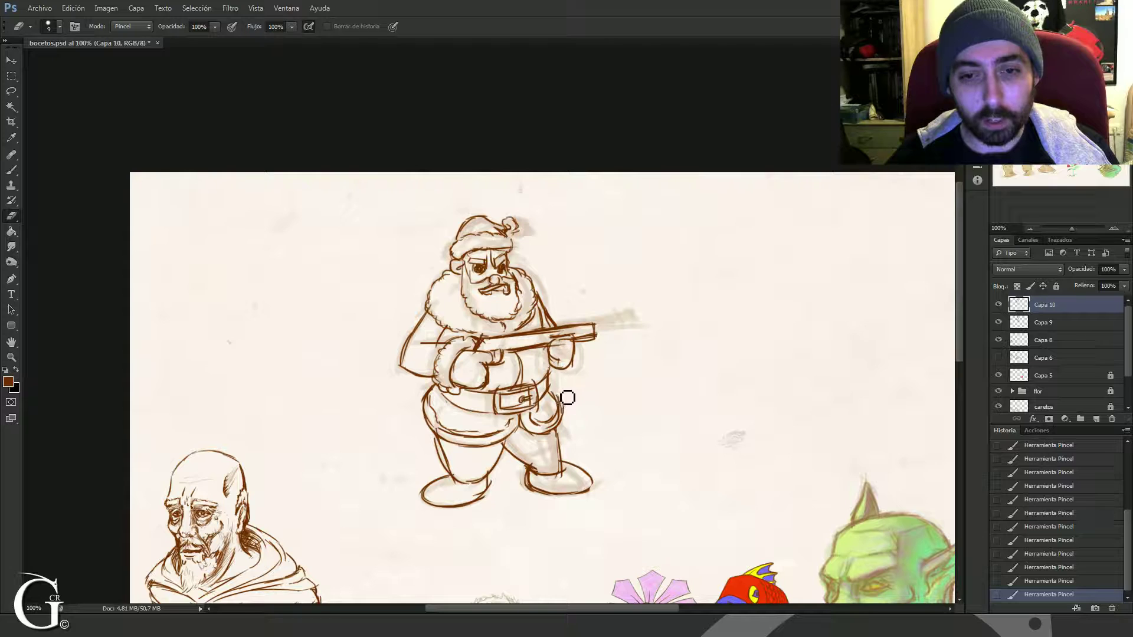
{"action": "mouse_move", "coordinate": [564, 405]}
{"action": "left_mouse_down"}
{"action": "mouse_move", "coordinate": [578, 432]}
{"action": "mouse_move", "coordinate": [617, 365]}
{"action": "mouse_move", "coordinate": [547, 381]}
{"action": "left_mouse_up"}
{"action": "key", "text": "b"}
{"action": "mouse_move", "coordinate": [533, 422]}
{"action": "left_mouse_down"}
{"action": "mouse_move", "coordinate": [521, 435]}
{"action": "mouse_move", "coordinate": [536, 455]}
{"action": "mouse_move", "coordinate": [539, 408]}
{"action": "mouse_move", "coordinate": [524, 411]}
{"action": "left_mouse_up"}
{"action": "left_click_drag", "start_coordinate": [523, 412], "coordinate": [559, 418]}
{"action": "mouse_move", "coordinate": [533, 414]}
{"action": "left_mouse_down"}
{"action": "mouse_move", "coordinate": [631, 401]}
{"action": "mouse_move", "coordinate": [632, 418]}
{"action": "mouse_move", "coordinate": [596, 416]}
{"action": "mouse_move", "coordinate": [630, 420]}
{"action": "mouse_move", "coordinate": [622, 427]}
{"action": "mouse_move", "coordinate": [633, 418]}
{"action": "left_mouse_up"}
{"action": "key", "text": "e"}
{"action": "key", "text": "b"}
{"action": "mouse_move", "coordinate": [594, 417]}
{"action": "left_mouse_down"}
{"action": "mouse_move", "coordinate": [603, 433]}
{"action": "mouse_move", "coordinate": [632, 417]}
{"action": "mouse_move", "coordinate": [671, 420]}
{"action": "mouse_move", "coordinate": [663, 410]}
{"action": "mouse_move", "coordinate": [655, 420]}
{"action": "left_mouse_up"}
Step: Erase the overlapping ankle lines on the other leg and ink a matching boot cuff there
{"action": "key", "text": "e"}
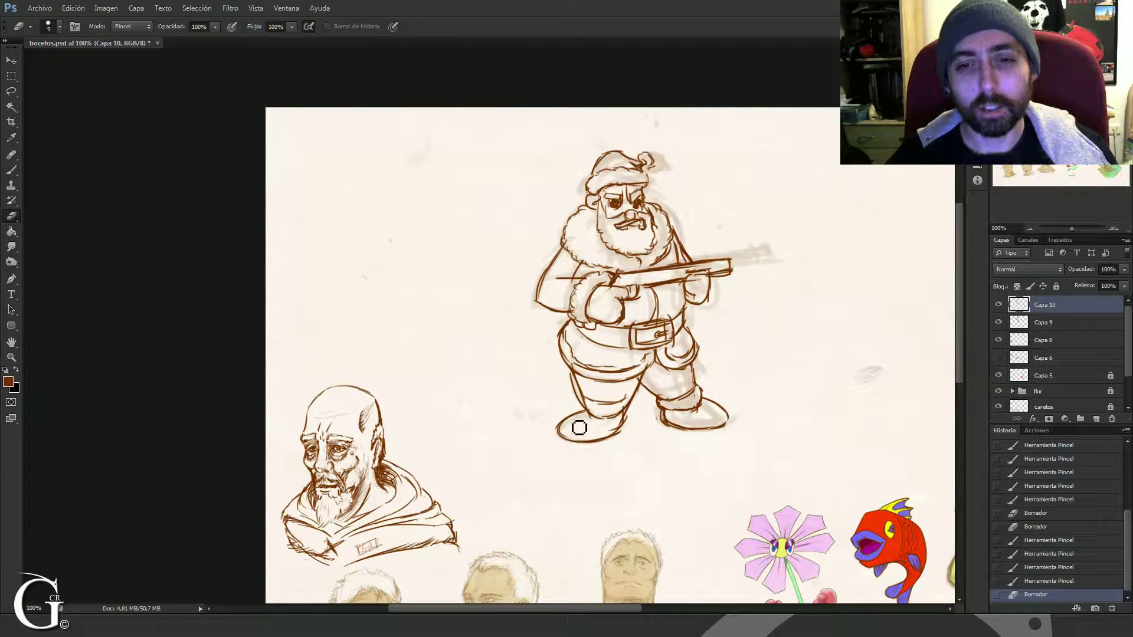
{"action": "key", "text": "b"}
{"action": "left_click_drag", "start_coordinate": [583, 399], "coordinate": [588, 414]}
{"action": "left_click_drag", "start_coordinate": [585, 403], "coordinate": [619, 418]}
{"action": "left_click_drag", "start_coordinate": [605, 418], "coordinate": [625, 416]}
{"action": "left_click_drag", "start_coordinate": [620, 413], "coordinate": [602, 421]}
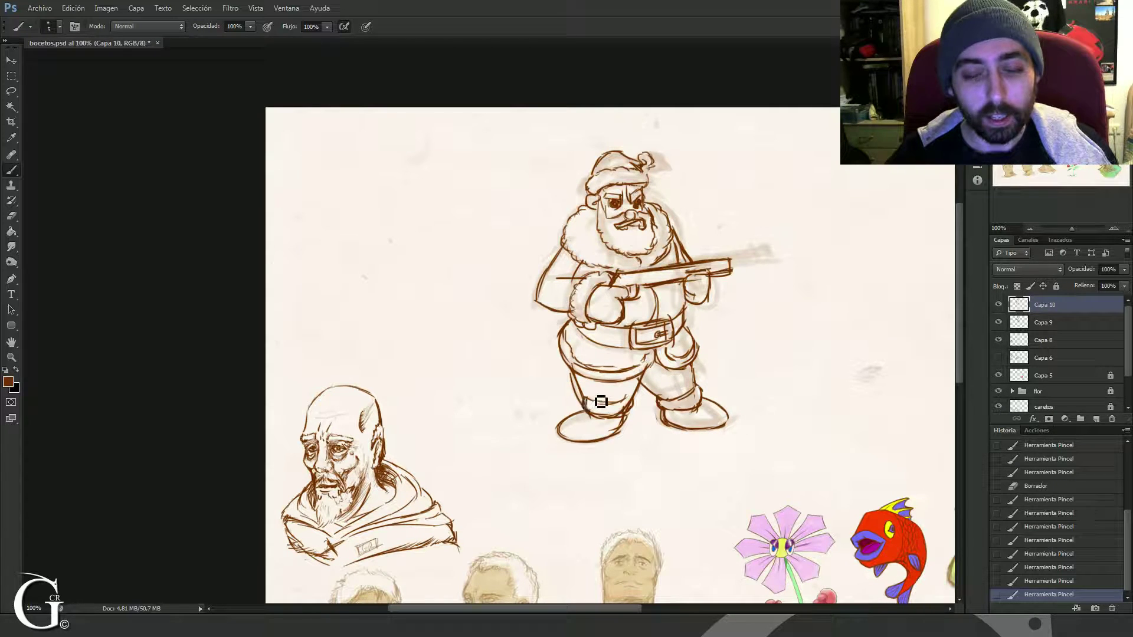
Step: Erase the outer contour of the leg on the rifle-butt side and re-ink it bolder down into the boot cuff
{"action": "key", "text": "e"}
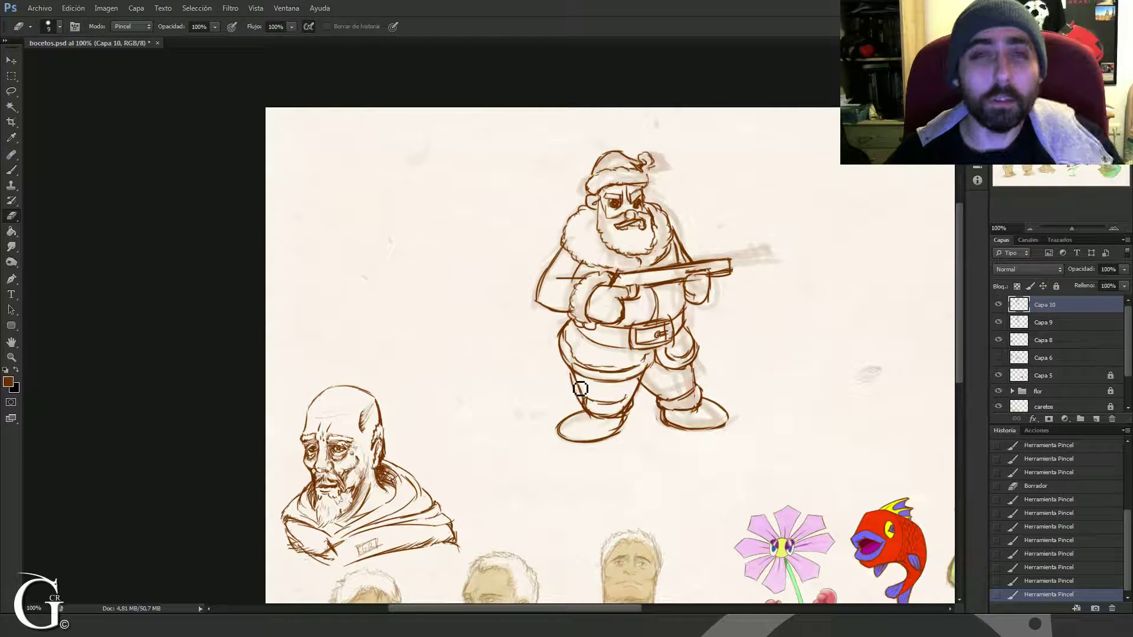
{"action": "mouse_move", "coordinate": [575, 378]}
{"action": "left_mouse_down"}
{"action": "mouse_move", "coordinate": [570, 394]}
{"action": "mouse_move", "coordinate": [626, 415]}
{"action": "left_mouse_up"}
{"action": "key", "text": "b"}
{"action": "left_click_drag", "start_coordinate": [573, 372], "coordinate": [587, 413]}
{"action": "left_click_drag", "start_coordinate": [587, 414], "coordinate": [613, 417]}
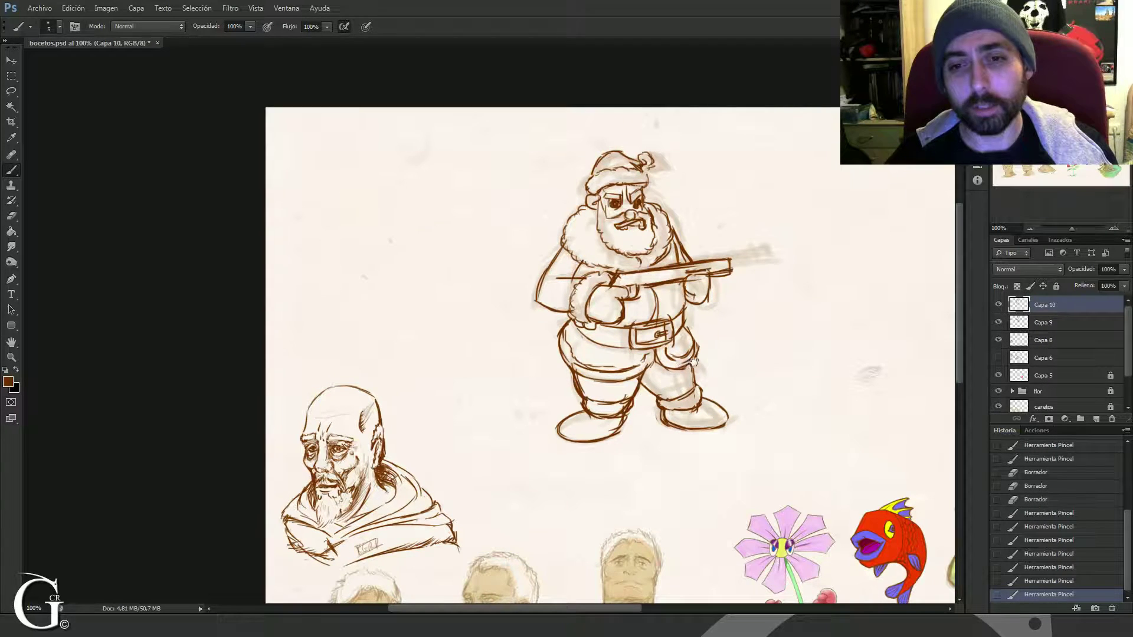
{"action": "left_click_drag", "start_coordinate": [693, 361], "coordinate": [602, 339]}
{"action": "left_click_drag", "start_coordinate": [588, 408], "coordinate": [614, 408]}
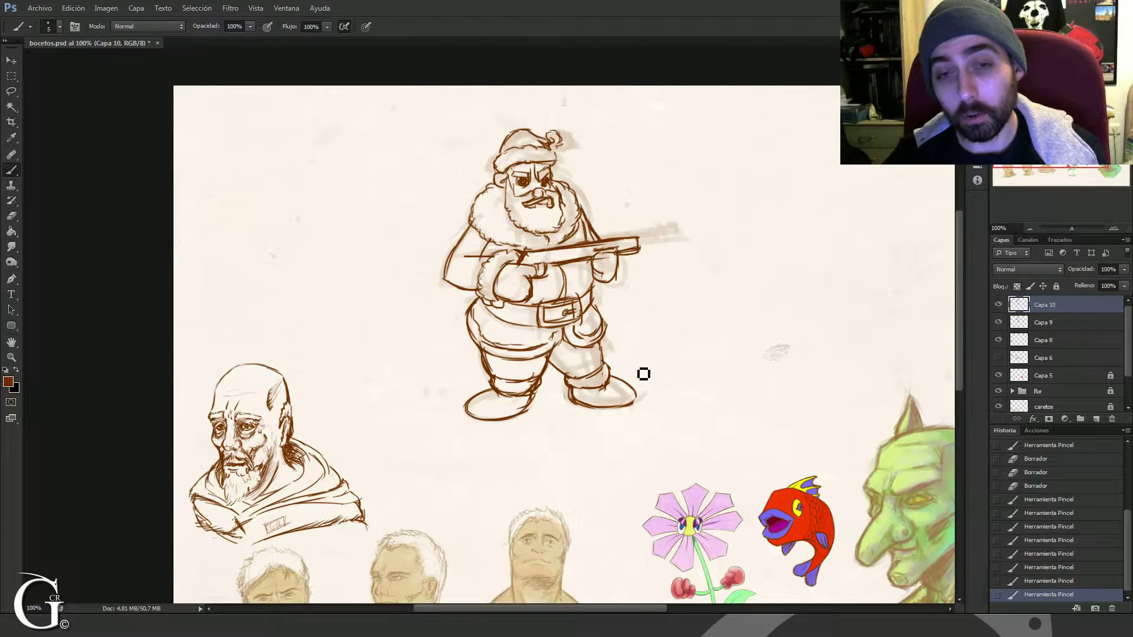
Step: Zoom in to 200% on the Santa hat, erase its rough crown lines and re-ink the contour
{"action": "key", "text": "ctrl+plus"}
{"action": "mouse_move", "coordinate": [637, 302]}
{"action": "left_mouse_down"}
{"action": "mouse_move", "coordinate": [519, 413]}
{"action": "mouse_move", "coordinate": [626, 390]}
{"action": "left_mouse_up"}
{"action": "key", "text": "e"}
{"action": "mouse_move", "coordinate": [426, 309]}
{"action": "left_mouse_down"}
{"action": "mouse_move", "coordinate": [435, 266]}
{"action": "mouse_move", "coordinate": [378, 340]}
{"action": "mouse_move", "coordinate": [389, 347]}
{"action": "left_mouse_up"}
{"action": "key", "text": "b"}
{"action": "mouse_move", "coordinate": [475, 307]}
{"action": "left_mouse_down"}
{"action": "mouse_move", "coordinate": [471, 346]}
{"action": "mouse_move", "coordinate": [434, 334]}
{"action": "left_mouse_up"}
{"action": "key", "text": "e"}
{"action": "mouse_move", "coordinate": [534, 318]}
{"action": "left_mouse_down"}
{"action": "mouse_move", "coordinate": [423, 328]}
{"action": "mouse_move", "coordinate": [421, 416]}
{"action": "mouse_move", "coordinate": [437, 484]}
{"action": "left_mouse_up"}
{"action": "mouse_move", "coordinate": [475, 307]}
{"action": "left_mouse_down"}
{"action": "mouse_move", "coordinate": [481, 298]}
{"action": "mouse_move", "coordinate": [477, 311]}
{"action": "left_mouse_up"}
Step: Re-ink the hat's drooping tip, crown edge and pompom outline, erasing the doubled strokes
{"action": "key", "text": "b"}
{"action": "mouse_move", "coordinate": [482, 319]}
{"action": "left_mouse_down"}
{"action": "mouse_move", "coordinate": [490, 352]}
{"action": "mouse_move", "coordinate": [494, 328]}
{"action": "mouse_move", "coordinate": [491, 341]}
{"action": "left_mouse_up"}
{"action": "left_click_drag", "start_coordinate": [492, 339], "coordinate": [482, 346]}
{"action": "mouse_move", "coordinate": [420, 323]}
{"action": "left_mouse_down"}
{"action": "mouse_move", "coordinate": [461, 351]}
{"action": "mouse_move", "coordinate": [423, 348]}
{"action": "mouse_move", "coordinate": [480, 336]}
{"action": "mouse_move", "coordinate": [470, 335]}
{"action": "mouse_move", "coordinate": [513, 341]}
{"action": "left_mouse_up"}
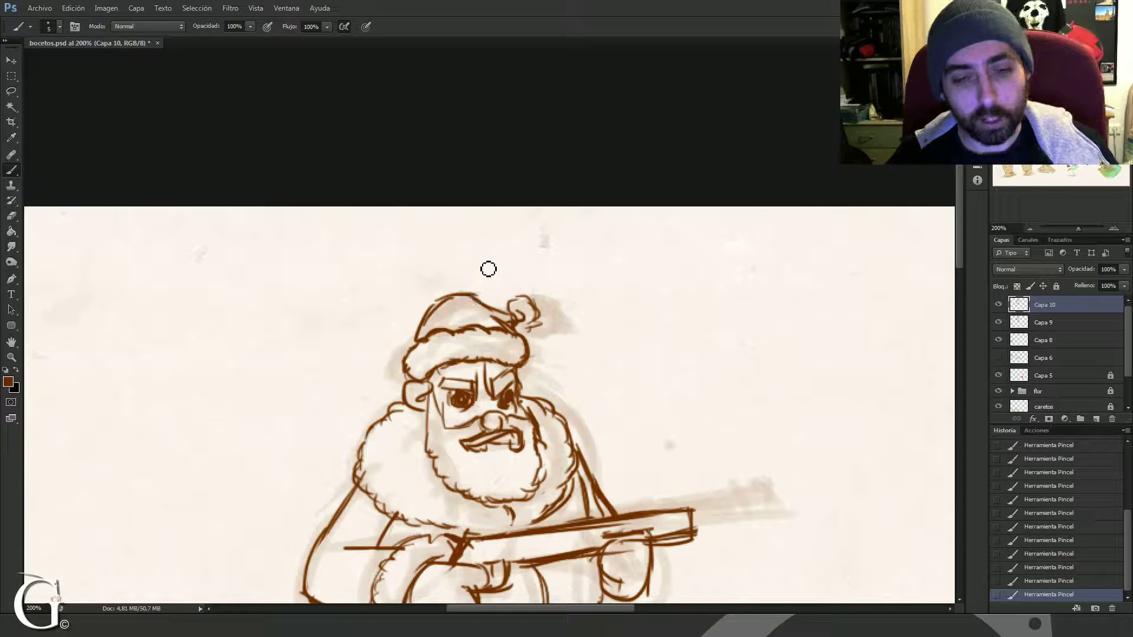
{"action": "key", "text": "e"}
{"action": "mouse_move", "coordinate": [443, 319]}
{"action": "left_mouse_down"}
{"action": "mouse_move", "coordinate": [422, 338]}
{"action": "mouse_move", "coordinate": [447, 301]}
{"action": "mouse_move", "coordinate": [430, 325]}
{"action": "mouse_move", "coordinate": [454, 304]}
{"action": "mouse_move", "coordinate": [431, 317]}
{"action": "mouse_move", "coordinate": [511, 338]}
{"action": "mouse_move", "coordinate": [521, 329]}
{"action": "mouse_move", "coordinate": [498, 324]}
{"action": "mouse_move", "coordinate": [503, 307]}
{"action": "mouse_move", "coordinate": [506, 334]}
{"action": "left_mouse_up"}
{"action": "key", "text": "b"}
{"action": "key", "text": "space"}
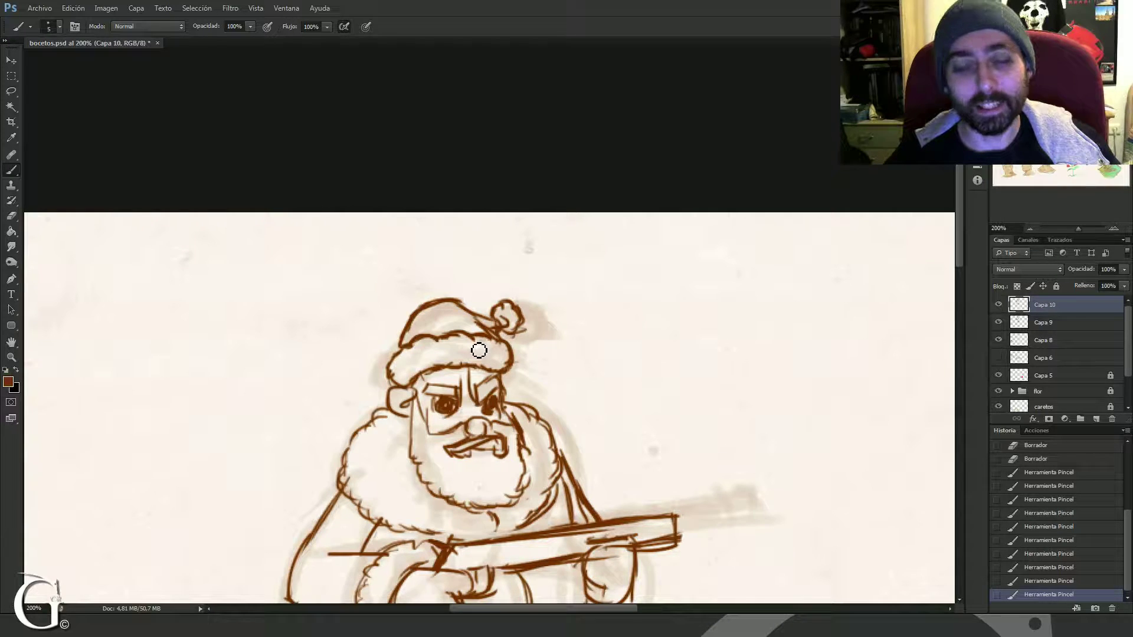
Step: Erase the messy strokes where the hat's tip meets the pompom and ink a small curl inside it
{"action": "key", "text": "e"}
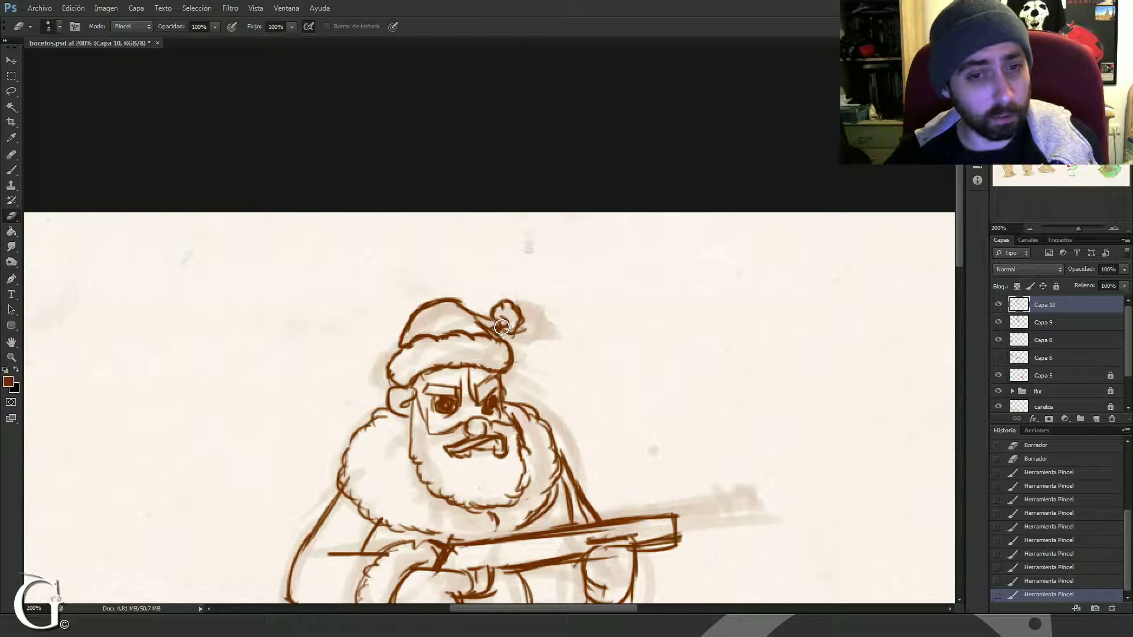
{"action": "mouse_move", "coordinate": [509, 327]}
{"action": "left_mouse_down"}
{"action": "mouse_move", "coordinate": [479, 347]}
{"action": "mouse_move", "coordinate": [508, 319]}
{"action": "left_mouse_up"}
{"action": "key", "text": "b"}
{"action": "left_click_drag", "start_coordinate": [500, 318], "coordinate": [506, 325]}
Step: Thicken the outer edge of the fur collar and the contours of the trigger-hand sleeve
{"action": "mouse_move", "coordinate": [435, 409]}
{"action": "left_mouse_down"}
{"action": "mouse_move", "coordinate": [465, 329]}
{"action": "mouse_move", "coordinate": [478, 339]}
{"action": "mouse_move", "coordinate": [481, 325]}
{"action": "mouse_move", "coordinate": [472, 348]}
{"action": "mouse_move", "coordinate": [499, 369]}
{"action": "mouse_move", "coordinate": [510, 334]}
{"action": "mouse_move", "coordinate": [518, 358]}
{"action": "mouse_move", "coordinate": [504, 343]}
{"action": "mouse_move", "coordinate": [500, 356]}
{"action": "mouse_move", "coordinate": [505, 324]}
{"action": "mouse_move", "coordinate": [485, 329]}
{"action": "mouse_move", "coordinate": [503, 303]}
{"action": "mouse_move", "coordinate": [475, 386]}
{"action": "left_mouse_up"}
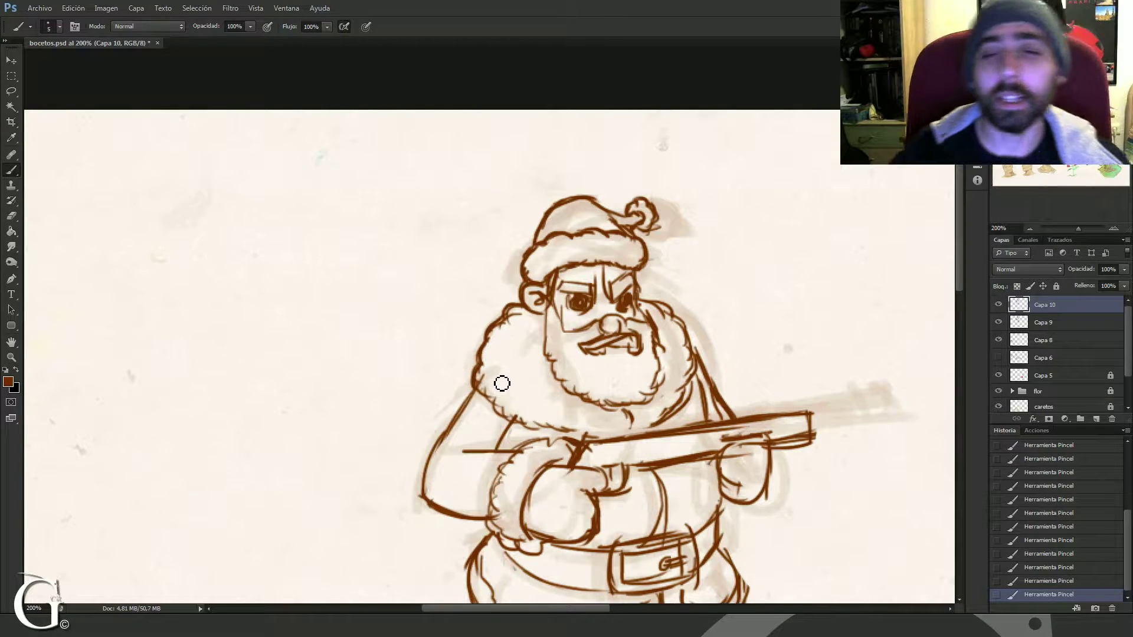
{"action": "left_click_drag", "start_coordinate": [463, 435], "coordinate": [460, 364]}
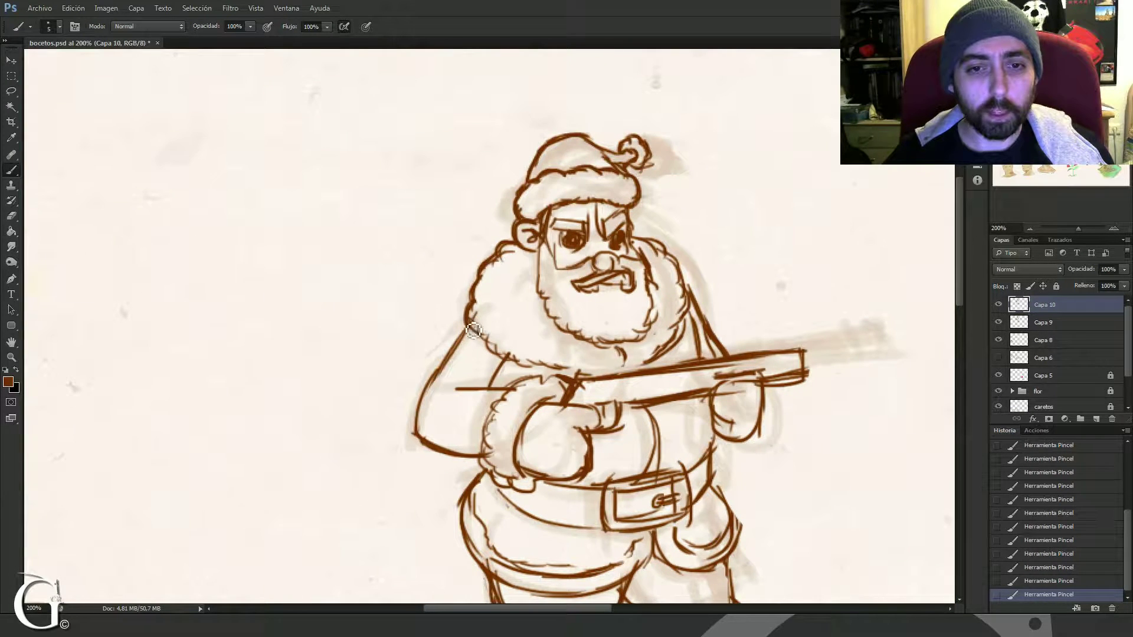
{"action": "mouse_move", "coordinate": [437, 387]}
{"action": "left_mouse_down"}
{"action": "mouse_move", "coordinate": [493, 400]}
{"action": "mouse_move", "coordinate": [485, 410]}
{"action": "mouse_move", "coordinate": [492, 396]}
{"action": "mouse_move", "coordinate": [493, 417]}
{"action": "mouse_move", "coordinate": [496, 376]}
{"action": "mouse_move", "coordinate": [484, 391]}
{"action": "mouse_move", "coordinate": [506, 350]}
{"action": "mouse_move", "coordinate": [495, 353]}
{"action": "mouse_move", "coordinate": [514, 344]}
{"action": "mouse_move", "coordinate": [463, 345]}
{"action": "mouse_move", "coordinate": [512, 332]}
{"action": "mouse_move", "coordinate": [496, 342]}
{"action": "mouse_move", "coordinate": [512, 310]}
{"action": "mouse_move", "coordinate": [493, 342]}
{"action": "mouse_move", "coordinate": [510, 311]}
{"action": "left_mouse_up"}
{"action": "left_click_drag", "start_coordinate": [628, 337], "coordinate": [459, 352]}
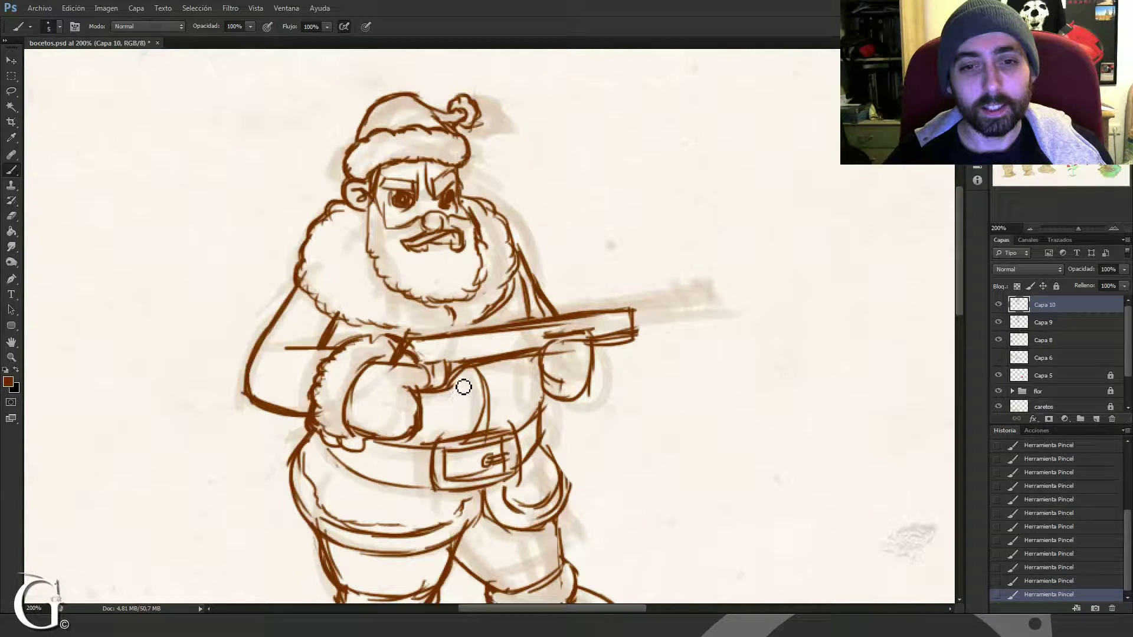
Step: Erase the loose lines along the rifle's underside and ink the rear edge and contour of its fore-end
{"action": "key", "text": "e"}
{"action": "left_click_drag", "start_coordinate": [469, 353], "coordinate": [454, 384]}
{"action": "mouse_move", "coordinate": [459, 366]}
{"action": "left_mouse_down"}
{"action": "mouse_move", "coordinate": [453, 386]}
{"action": "mouse_move", "coordinate": [485, 363]}
{"action": "mouse_move", "coordinate": [600, 340]}
{"action": "left_mouse_up"}
{"action": "left_click_drag", "start_coordinate": [581, 337], "coordinate": [631, 334]}
{"action": "key", "text": "b"}
{"action": "mouse_move", "coordinate": [463, 330]}
{"action": "left_mouse_down"}
{"action": "mouse_move", "coordinate": [468, 376]}
{"action": "mouse_move", "coordinate": [461, 352]}
{"action": "left_mouse_up"}
{"action": "left_click_drag", "start_coordinate": [460, 338], "coordinate": [460, 353]}
{"action": "mouse_move", "coordinate": [461, 348]}
{"action": "left_mouse_down"}
{"action": "mouse_move", "coordinate": [465, 359]}
{"action": "mouse_move", "coordinate": [501, 351]}
{"action": "left_mouse_up"}
{"action": "mouse_move", "coordinate": [576, 328]}
{"action": "left_mouse_down"}
{"action": "mouse_move", "coordinate": [470, 355]}
{"action": "mouse_move", "coordinate": [534, 339]}
{"action": "left_mouse_up"}
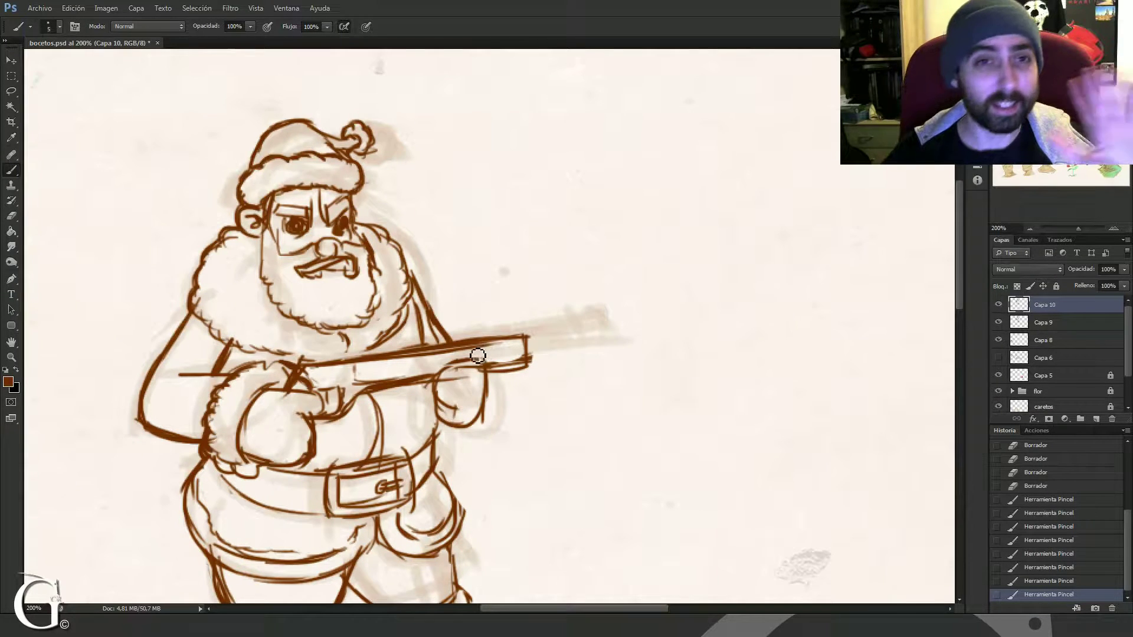
Step: Erase the doubled upper edge of the barrel and re-ink the far sleeve's lines down to the rifle
{"action": "key", "text": "e"}
{"action": "mouse_move", "coordinate": [449, 356]}
{"action": "left_mouse_down"}
{"action": "mouse_move", "coordinate": [389, 358]}
{"action": "mouse_move", "coordinate": [507, 340]}
{"action": "left_mouse_up"}
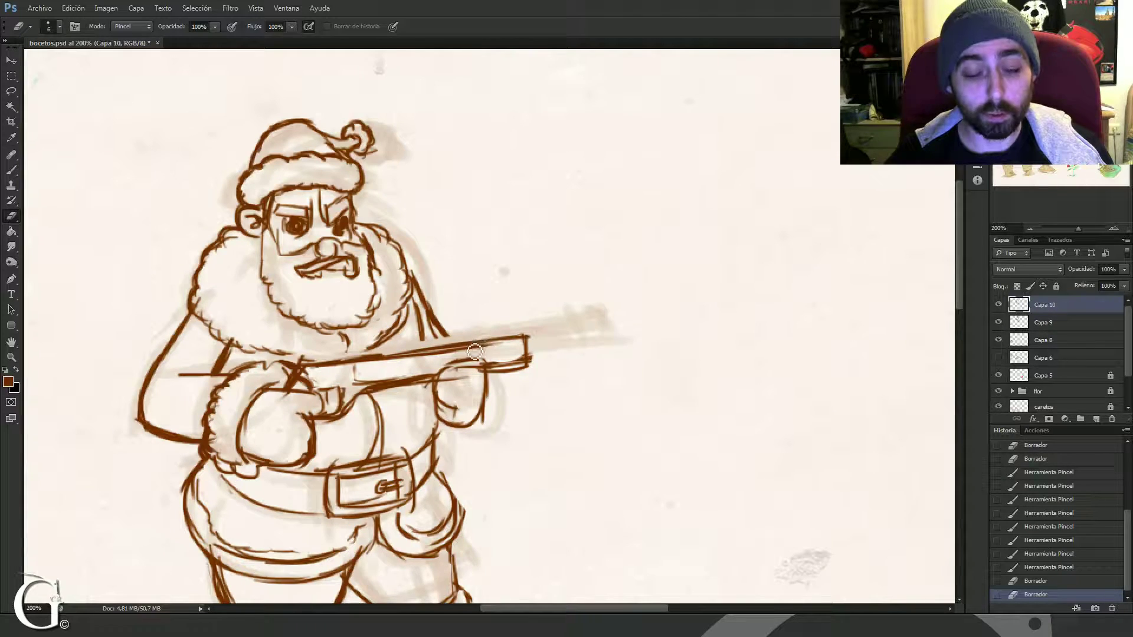
{"action": "key", "text": "b"}
{"action": "left_click_drag", "start_coordinate": [421, 336], "coordinate": [427, 348]}
{"action": "mouse_move", "coordinate": [422, 338]}
{"action": "left_mouse_down"}
{"action": "mouse_move", "coordinate": [465, 351]}
{"action": "mouse_move", "coordinate": [450, 342]}
{"action": "mouse_move", "coordinate": [470, 356]}
{"action": "mouse_move", "coordinate": [438, 332]}
{"action": "mouse_move", "coordinate": [447, 357]}
{"action": "mouse_move", "coordinate": [471, 358]}
{"action": "mouse_move", "coordinate": [450, 327]}
{"action": "mouse_move", "coordinate": [455, 351]}
{"action": "mouse_move", "coordinate": [442, 339]}
{"action": "mouse_move", "coordinate": [427, 370]}
{"action": "mouse_move", "coordinate": [401, 355]}
{"action": "mouse_move", "coordinate": [416, 337]}
{"action": "mouse_move", "coordinate": [414, 311]}
{"action": "mouse_move", "coordinate": [388, 355]}
{"action": "mouse_move", "coordinate": [401, 355]}
{"action": "mouse_move", "coordinate": [409, 337]}
{"action": "mouse_move", "coordinate": [393, 338]}
{"action": "mouse_move", "coordinate": [415, 306]}
{"action": "mouse_move", "coordinate": [412, 293]}
{"action": "left_mouse_up"}
{"action": "key", "text": "e"}
{"action": "key", "text": "b"}
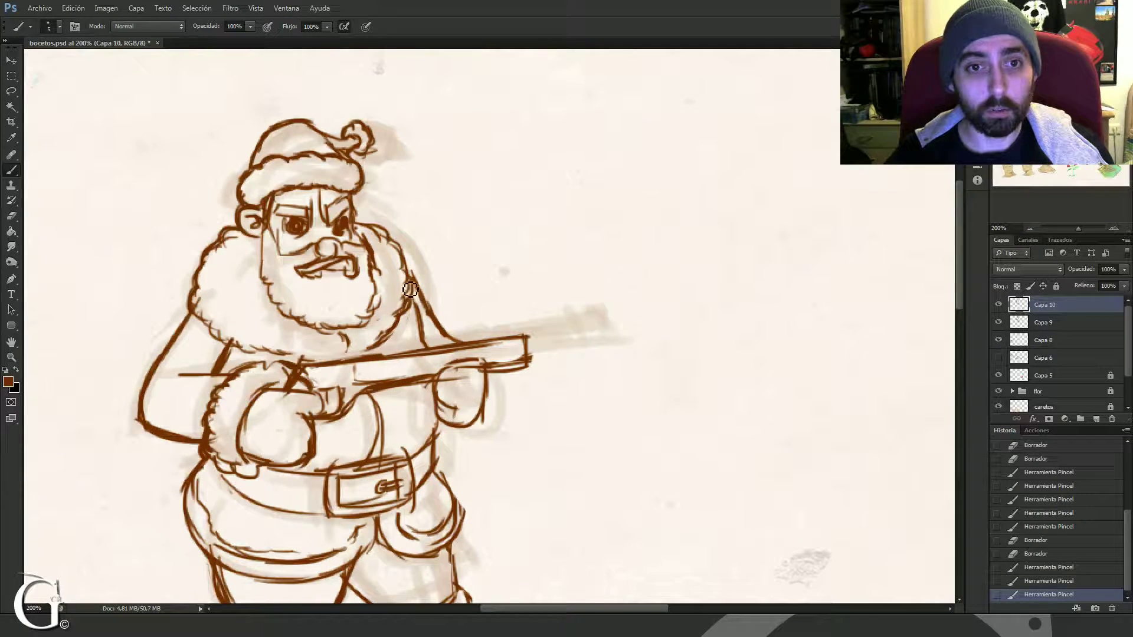
Step: Erase the stray lines across the supporting hand and inside the front of the barrel
{"action": "key", "text": "e"}
{"action": "mouse_move", "coordinate": [462, 374]}
{"action": "left_mouse_down"}
{"action": "mouse_move", "coordinate": [479, 384]}
{"action": "mouse_move", "coordinate": [504, 377]}
{"action": "mouse_move", "coordinate": [486, 361]}
{"action": "mouse_move", "coordinate": [528, 377]}
{"action": "mouse_move", "coordinate": [500, 380]}
{"action": "mouse_move", "coordinate": [525, 377]}
{"action": "left_mouse_up"}
{"action": "key", "text": "b"}
{"action": "key", "text": "e"}
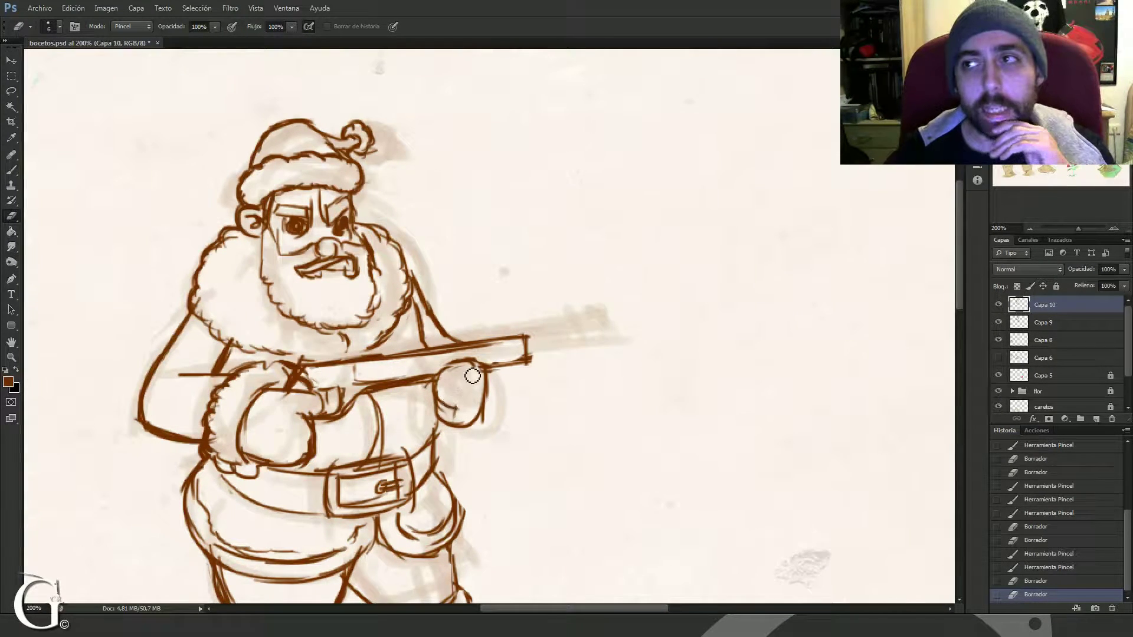
{"action": "left_click_drag", "start_coordinate": [467, 349], "coordinate": [512, 344]}
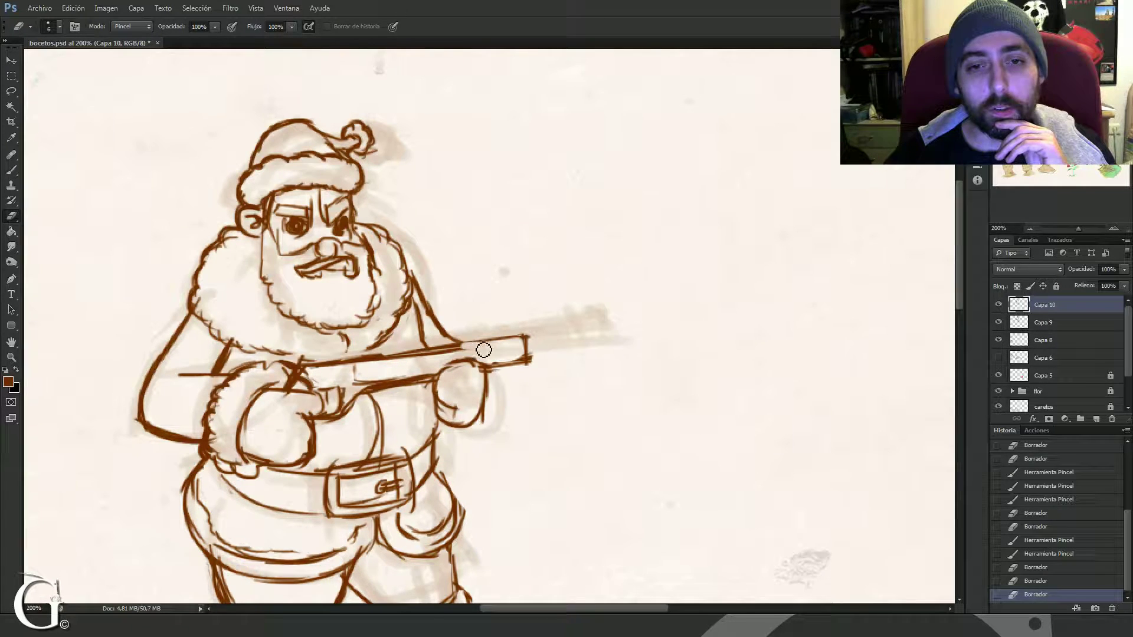
Step: Re-ink the barrel's edges and muzzle and outline the fore-end with a firm rounded rear corner
{"action": "key", "text": "b"}
{"action": "mouse_move", "coordinate": [439, 354]}
{"action": "left_mouse_down"}
{"action": "mouse_move", "coordinate": [464, 353]}
{"action": "mouse_move", "coordinate": [415, 360]}
{"action": "mouse_move", "coordinate": [529, 361]}
{"action": "left_mouse_up"}
{"action": "left_click_drag", "start_coordinate": [525, 339], "coordinate": [528, 358]}
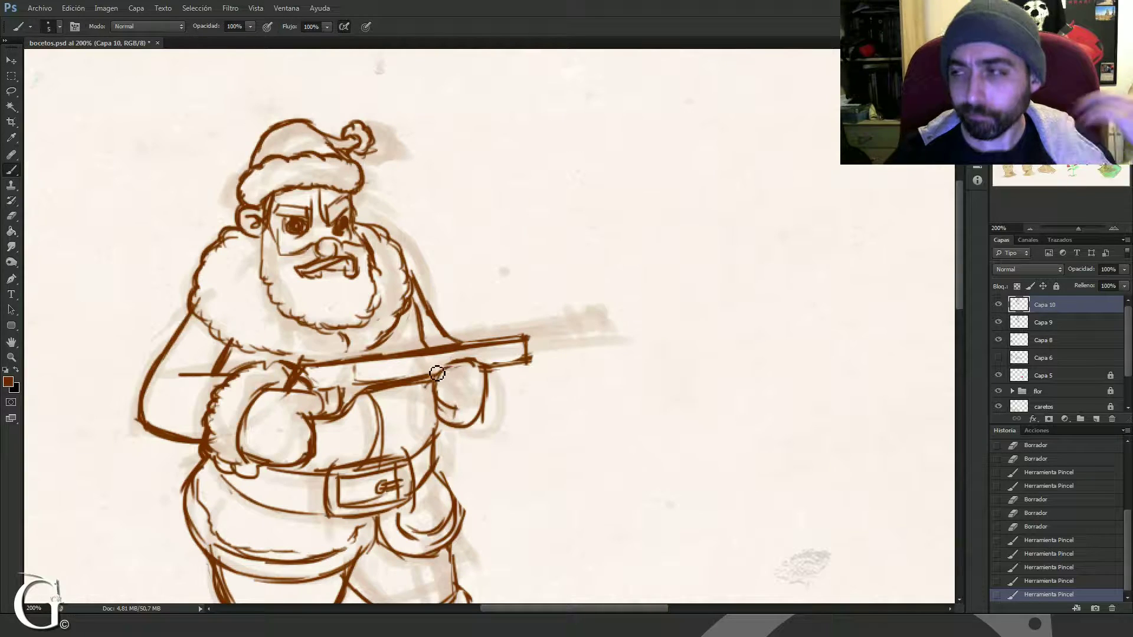
{"action": "left_click_drag", "start_coordinate": [357, 369], "coordinate": [359, 383]}
{"action": "mouse_move", "coordinate": [365, 368]}
{"action": "left_mouse_down"}
{"action": "mouse_move", "coordinate": [361, 388]}
{"action": "mouse_move", "coordinate": [438, 377]}
{"action": "mouse_move", "coordinate": [417, 381]}
{"action": "left_mouse_up"}
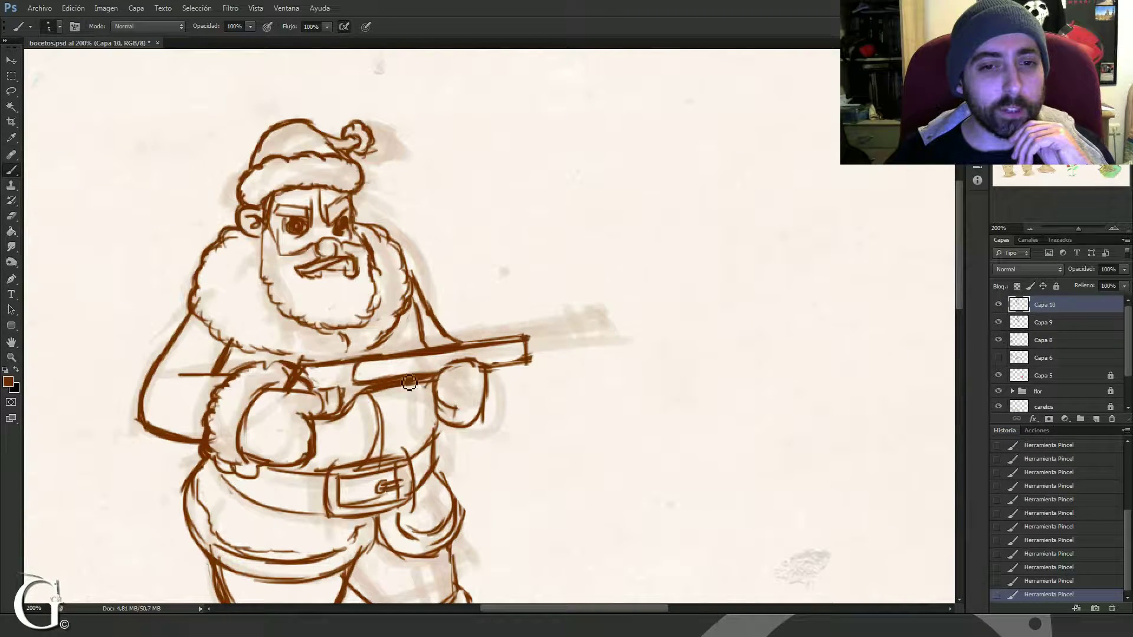
{"action": "mouse_move", "coordinate": [489, 368]}
{"action": "left_mouse_down"}
{"action": "mouse_move", "coordinate": [530, 359]}
{"action": "mouse_move", "coordinate": [514, 364]}
{"action": "left_mouse_up"}
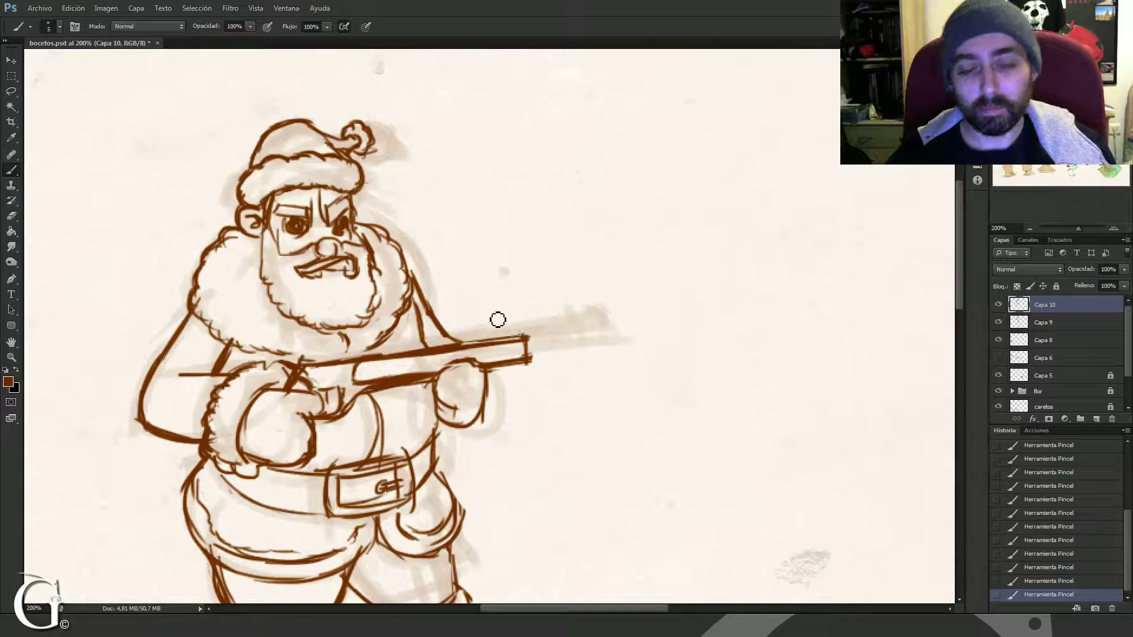
Step: Zoom out to 100% and draw wavy smoke lines curling up from the rifle's muzzle
{"action": "key", "text": "ctrl+minus"}
{"action": "mouse_move", "coordinate": [468, 417]}
{"action": "left_mouse_down"}
{"action": "mouse_move", "coordinate": [550, 316]}
{"action": "mouse_move", "coordinate": [554, 292]}
{"action": "mouse_move", "coordinate": [517, 411]}
{"action": "left_mouse_up"}
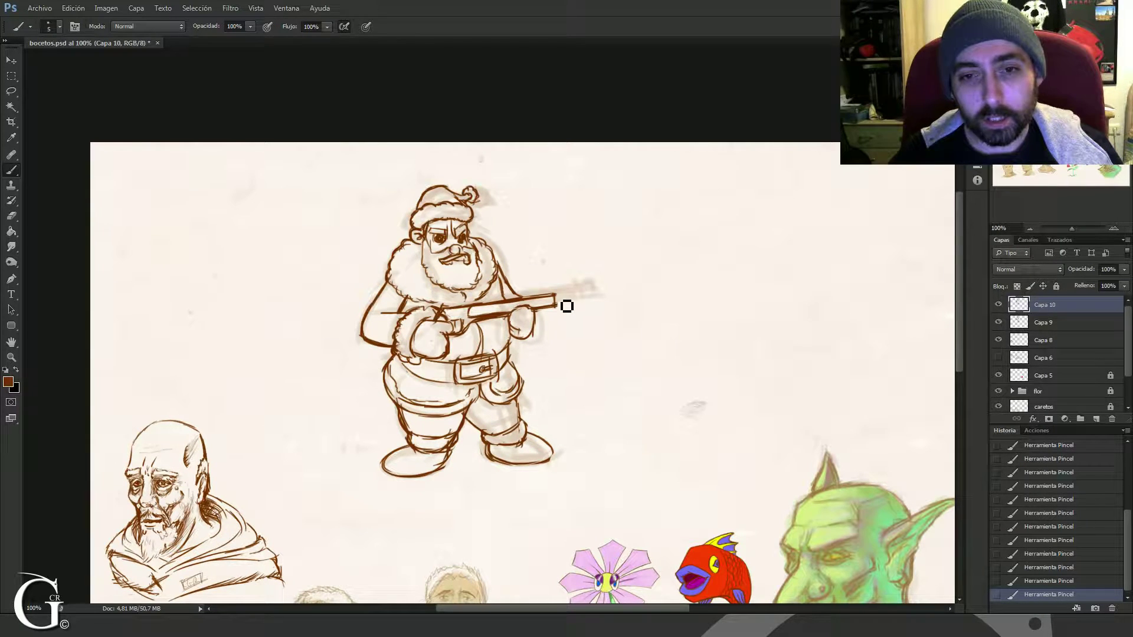
{"action": "mouse_move", "coordinate": [579, 283]}
{"action": "left_mouse_down"}
{"action": "mouse_move", "coordinate": [556, 265]}
{"action": "mouse_move", "coordinate": [571, 228]}
{"action": "mouse_move", "coordinate": [584, 275]}
{"action": "mouse_move", "coordinate": [554, 326]}
{"action": "left_mouse_up"}
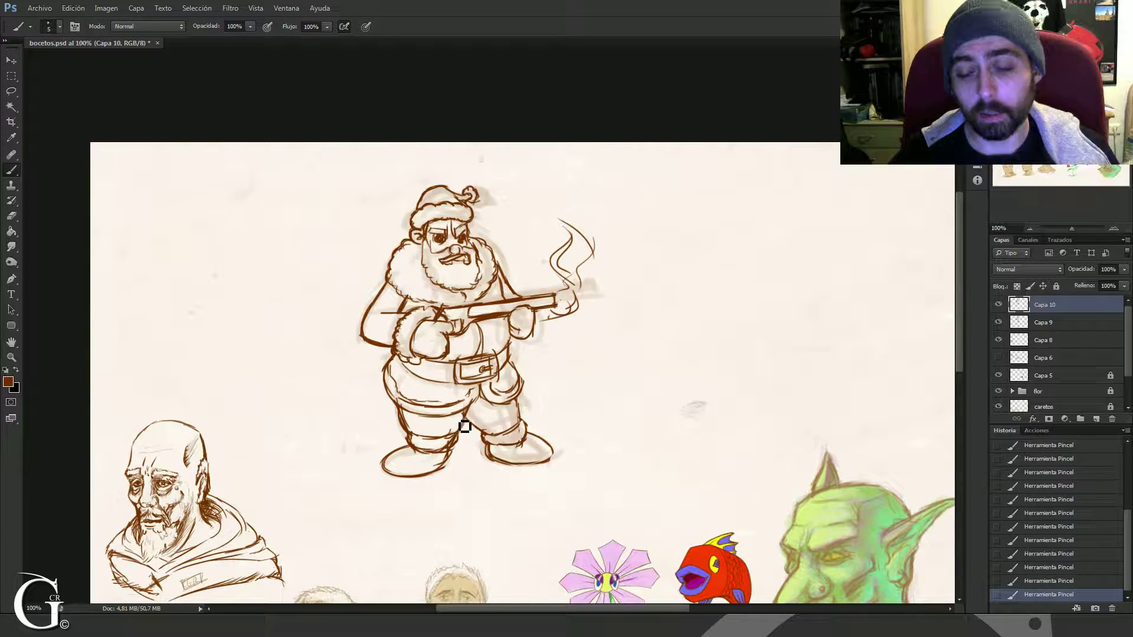
Step: Add short detail strokes to the belt beside the buckle, then return to the 100% view of the figure
{"action": "key", "text": "ctrl+plus"}
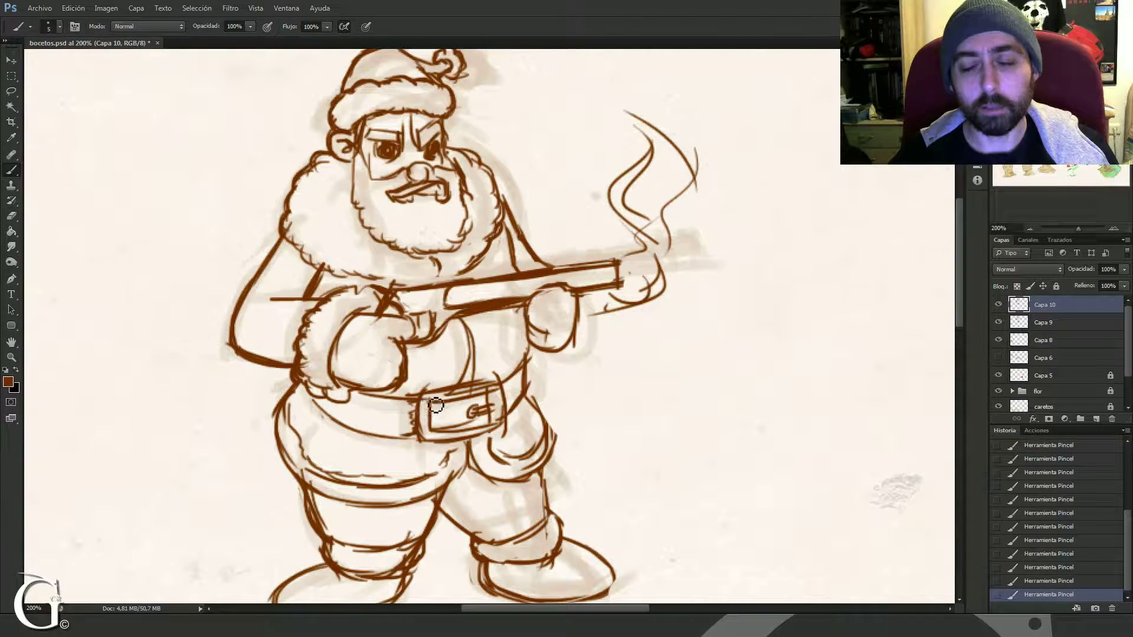
{"action": "left_click_drag", "start_coordinate": [449, 356], "coordinate": [376, 445]}
{"action": "key", "text": "ctrl+minus"}
{"action": "left_click_drag", "start_coordinate": [468, 401], "coordinate": [377, 414]}
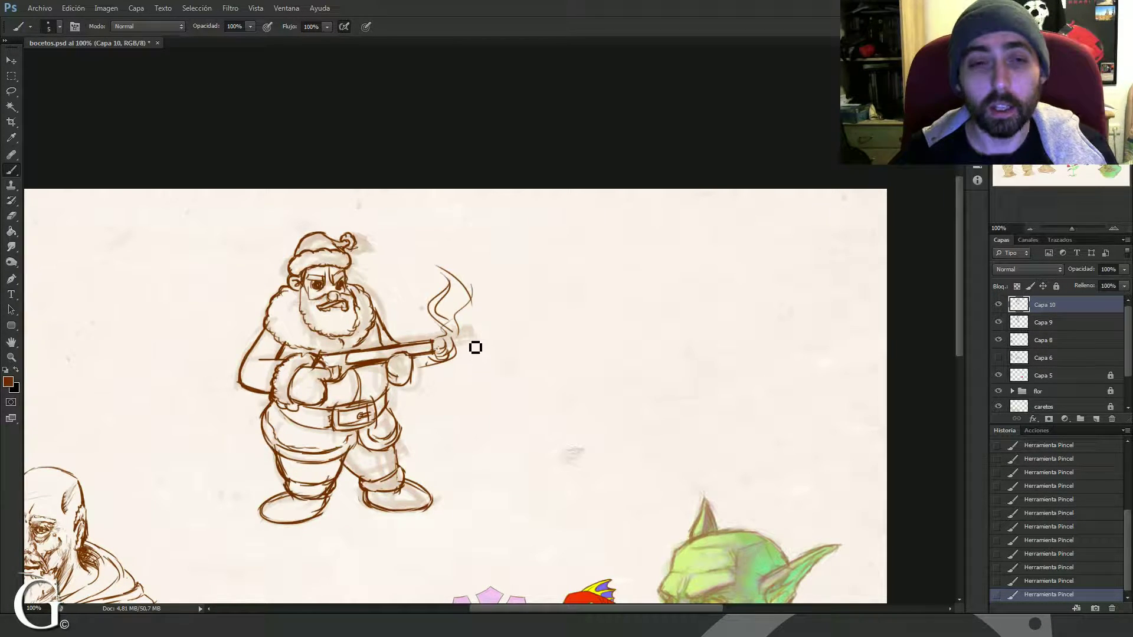
Step: Add more wavy strokes to the smoke above the rifle's muzzle, extending its tip upward
{"action": "mouse_move", "coordinate": [462, 324]}
{"action": "left_mouse_down"}
{"action": "mouse_move", "coordinate": [491, 350]}
{"action": "mouse_move", "coordinate": [465, 352]}
{"action": "mouse_move", "coordinate": [475, 317]}
{"action": "left_mouse_up"}
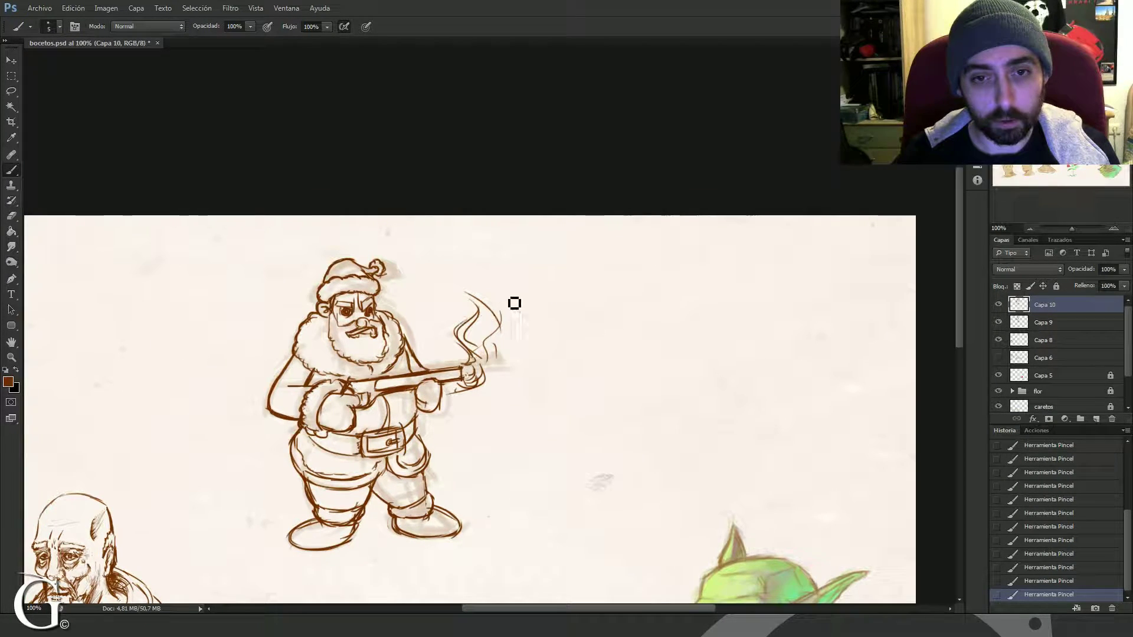
{"action": "mouse_move", "coordinate": [486, 360]}
{"action": "left_mouse_down"}
{"action": "mouse_move", "coordinate": [472, 293]}
{"action": "mouse_move", "coordinate": [489, 275]}
{"action": "left_mouse_up"}
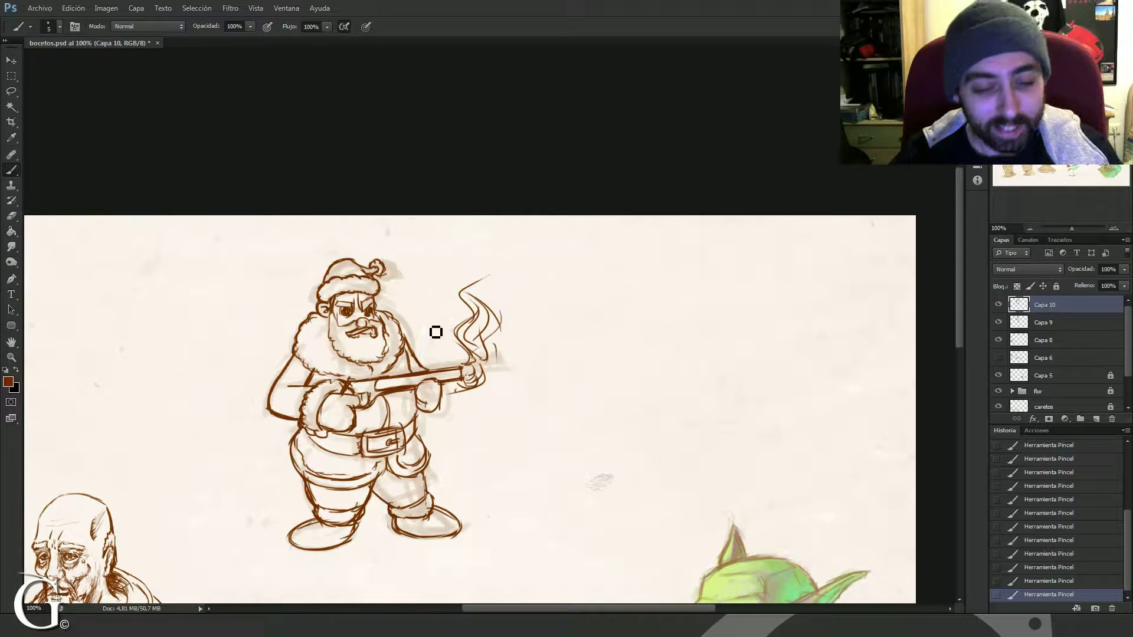
Step: Erase small stray marks around the moustache and cheek, and add short brush strokes along the lower edge of the beard and fur collar
{"action": "key", "text": "e"}
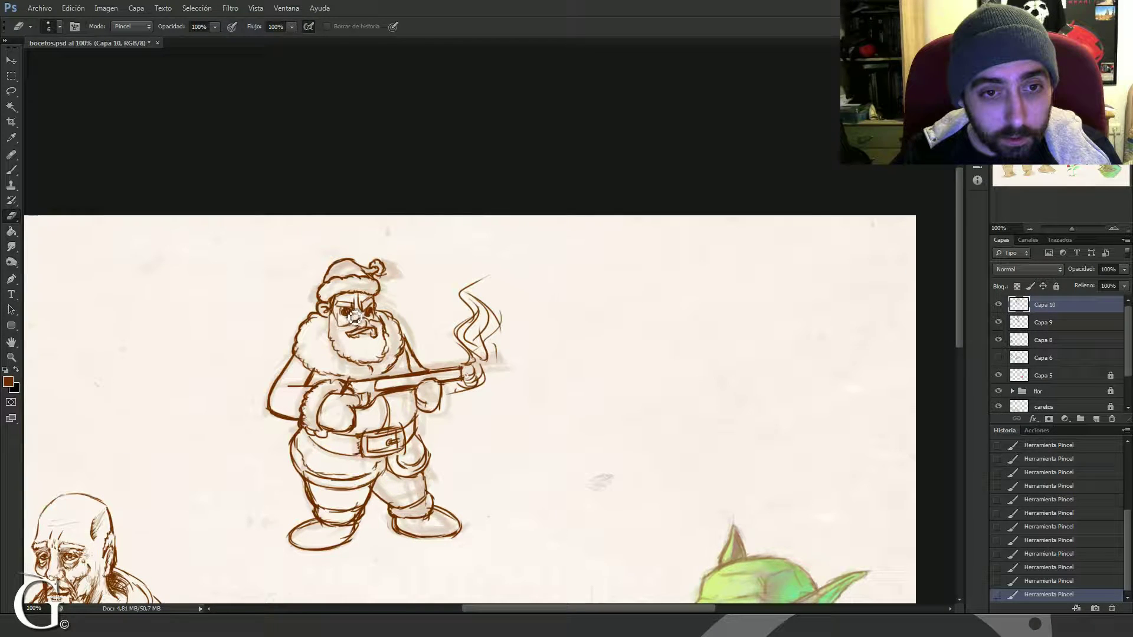
{"action": "left_click", "coordinate": [355, 318]}
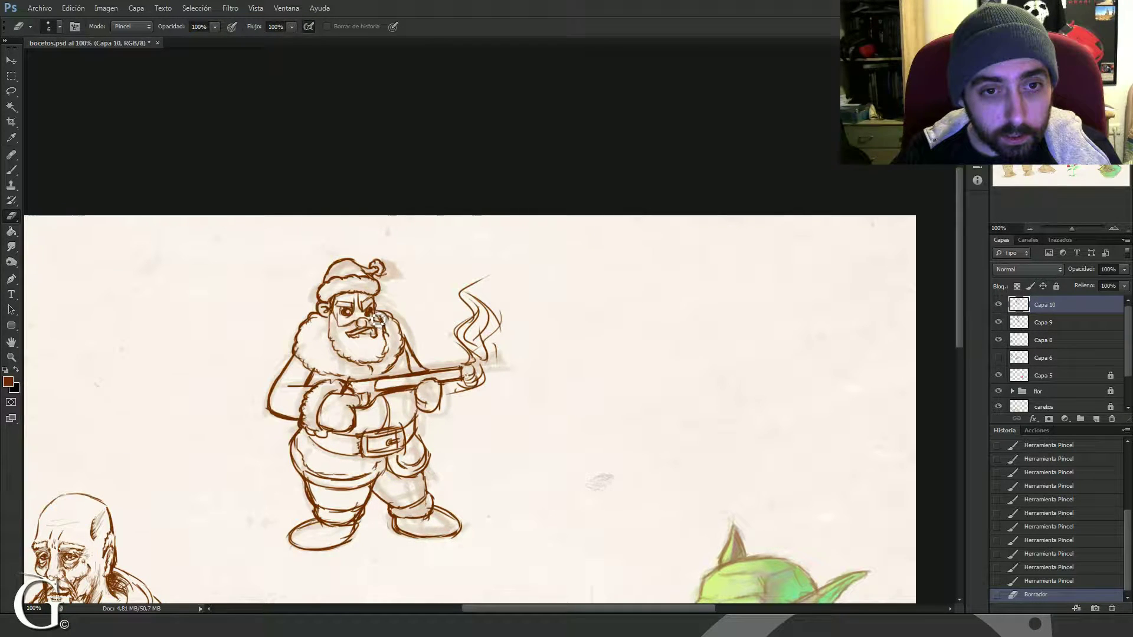
{"action": "left_click", "coordinate": [377, 319]}
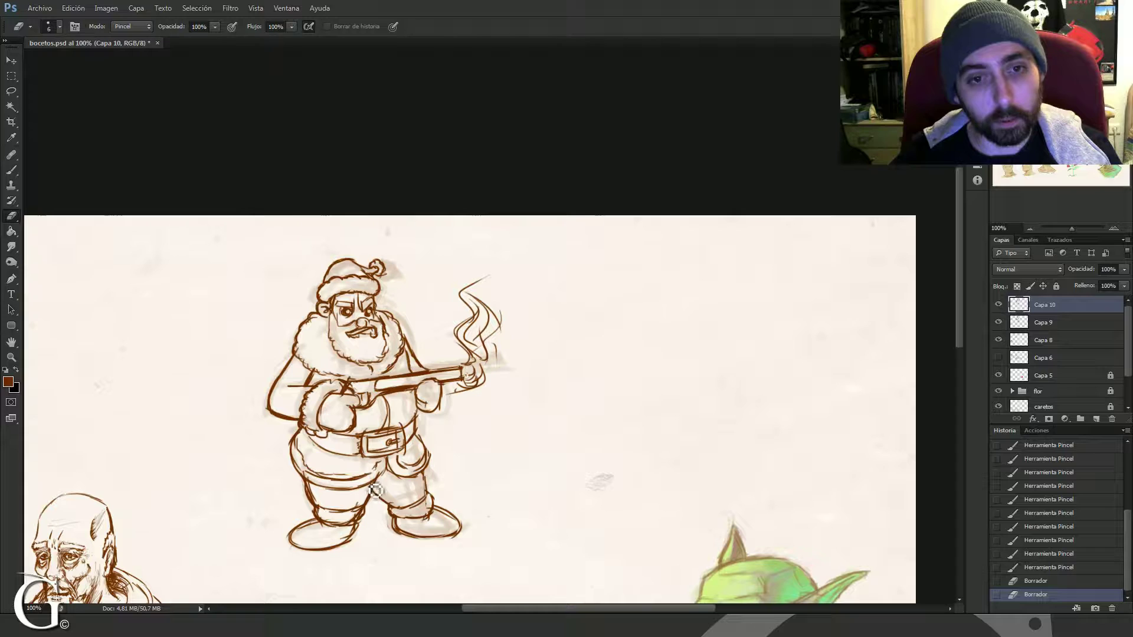
{"action": "key", "text": "b"}
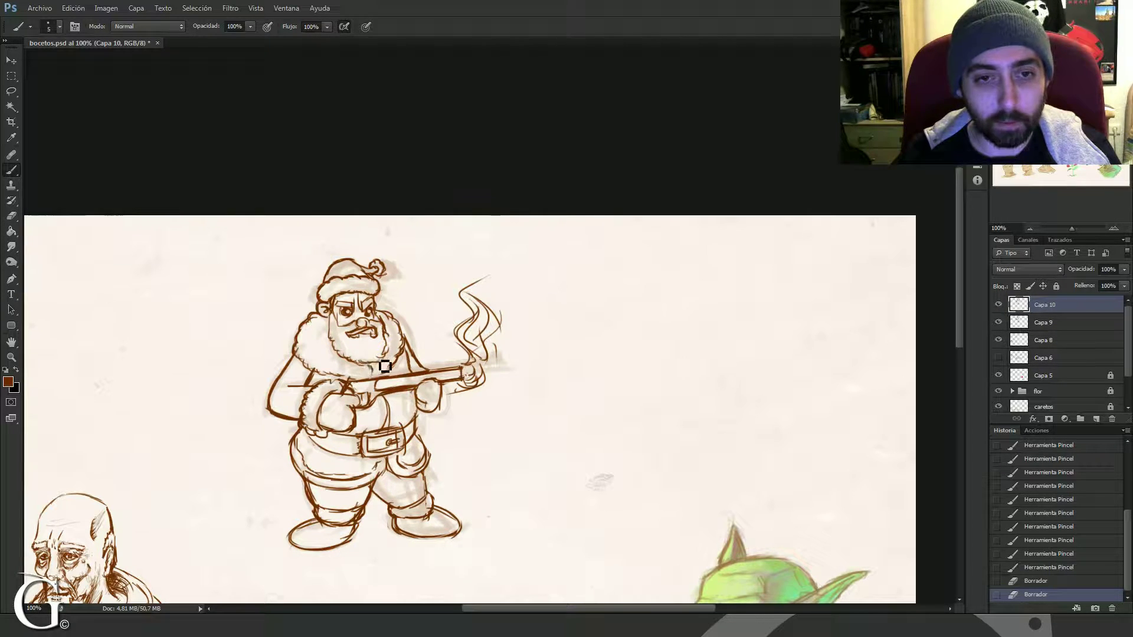
{"action": "left_click_drag", "start_coordinate": [392, 359], "coordinate": [396, 348]}
{"action": "mouse_move", "coordinate": [394, 353]}
{"action": "left_mouse_down"}
{"action": "mouse_move", "coordinate": [399, 342]}
{"action": "mouse_move", "coordinate": [381, 369]}
{"action": "left_mouse_up"}
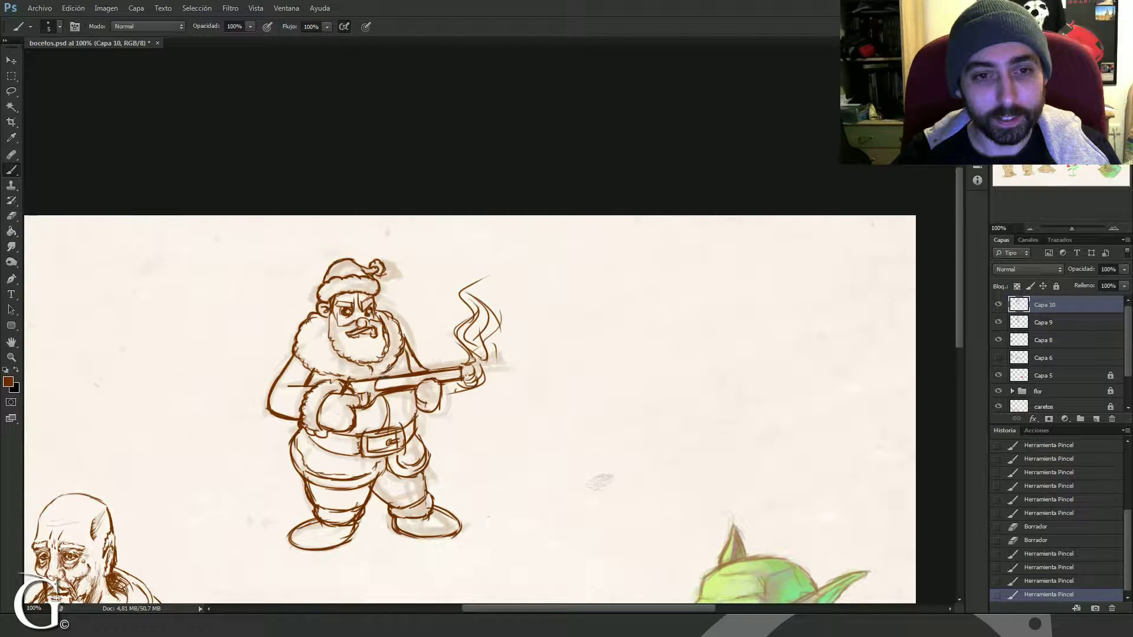
Step: Sketch a rounded gift sack with a tied, ruffled neck on the ground beside Santa, below the rifle's muzzle
{"action": "left_click_drag", "start_coordinate": [457, 428], "coordinate": [398, 343]}
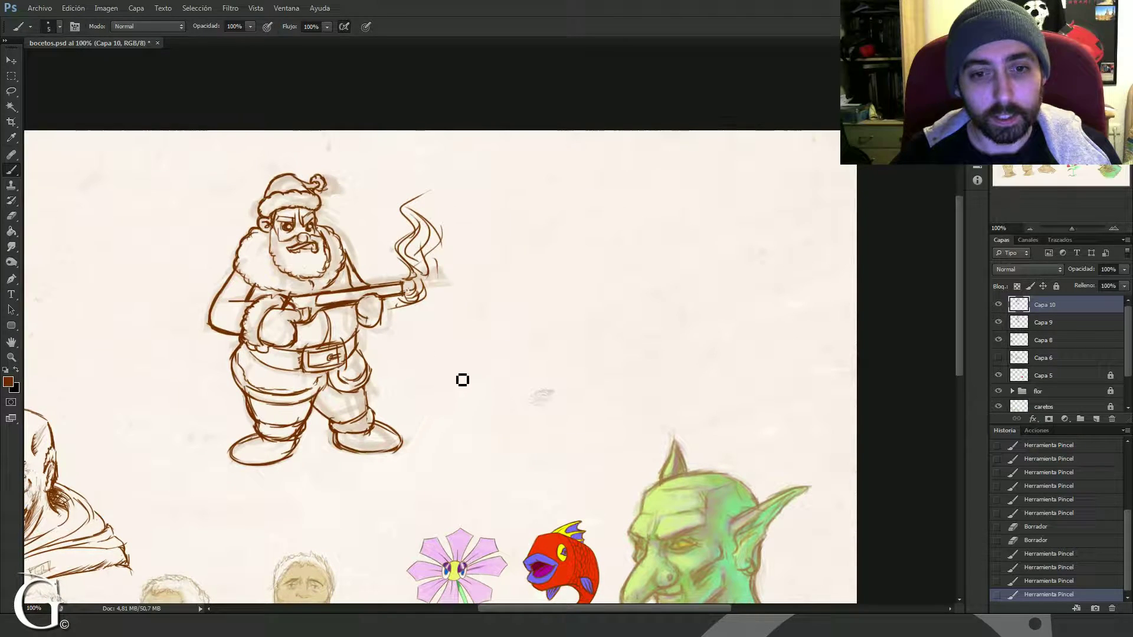
{"action": "mouse_move", "coordinate": [461, 383]}
{"action": "left_mouse_down"}
{"action": "mouse_move", "coordinate": [454, 457]}
{"action": "mouse_move", "coordinate": [497, 457]}
{"action": "mouse_move", "coordinate": [485, 401]}
{"action": "mouse_move", "coordinate": [466, 387]}
{"action": "mouse_move", "coordinate": [491, 377]}
{"action": "mouse_move", "coordinate": [488, 392]}
{"action": "mouse_move", "coordinate": [505, 392]}
{"action": "mouse_move", "coordinate": [477, 370]}
{"action": "left_mouse_up"}
{"action": "mouse_move", "coordinate": [476, 373]}
{"action": "left_mouse_down"}
{"action": "mouse_move", "coordinate": [495, 357]}
{"action": "mouse_move", "coordinate": [512, 393]}
{"action": "mouse_move", "coordinate": [471, 370]}
{"action": "mouse_move", "coordinate": [478, 390]}
{"action": "mouse_move", "coordinate": [500, 399]}
{"action": "mouse_move", "coordinate": [513, 377]}
{"action": "mouse_move", "coordinate": [514, 418]}
{"action": "mouse_move", "coordinate": [505, 395]}
{"action": "mouse_move", "coordinate": [466, 448]}
{"action": "left_mouse_up"}
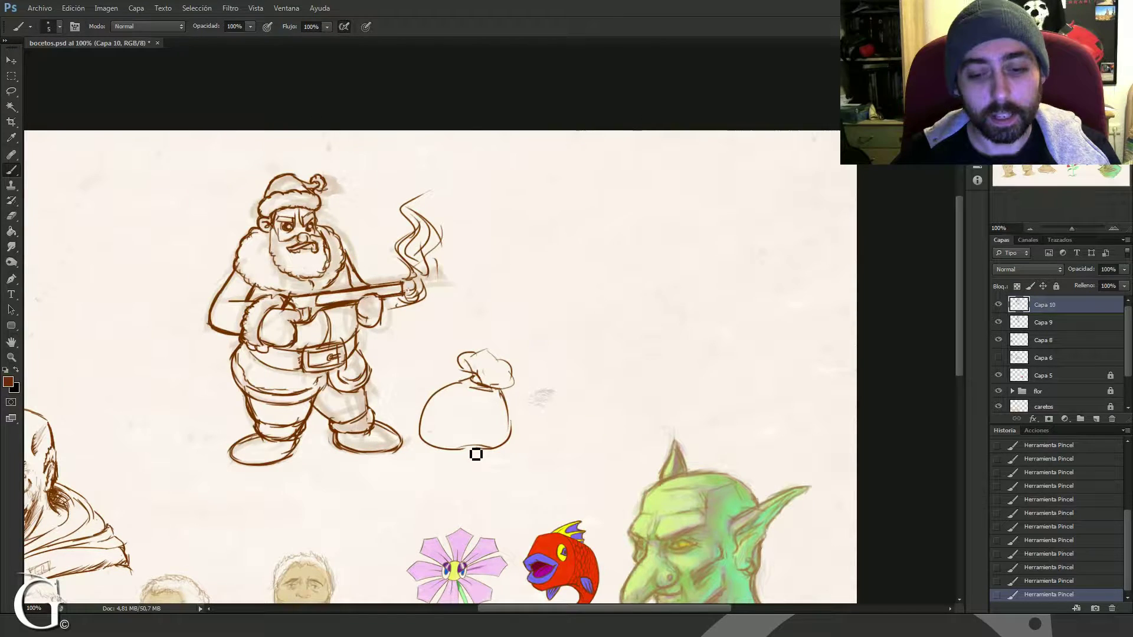
Step: Lasso the sketched gift sack, delete it and clear the selection
{"action": "key", "text": "l"}
{"action": "mouse_move", "coordinate": [439, 327]}
{"action": "left_mouse_down"}
{"action": "mouse_move", "coordinate": [411, 367]}
{"action": "mouse_move", "coordinate": [407, 451]}
{"action": "mouse_move", "coordinate": [552, 440]}
{"action": "mouse_move", "coordinate": [387, 322]}
{"action": "left_mouse_up"}
{"action": "key", "text": "Delete"}
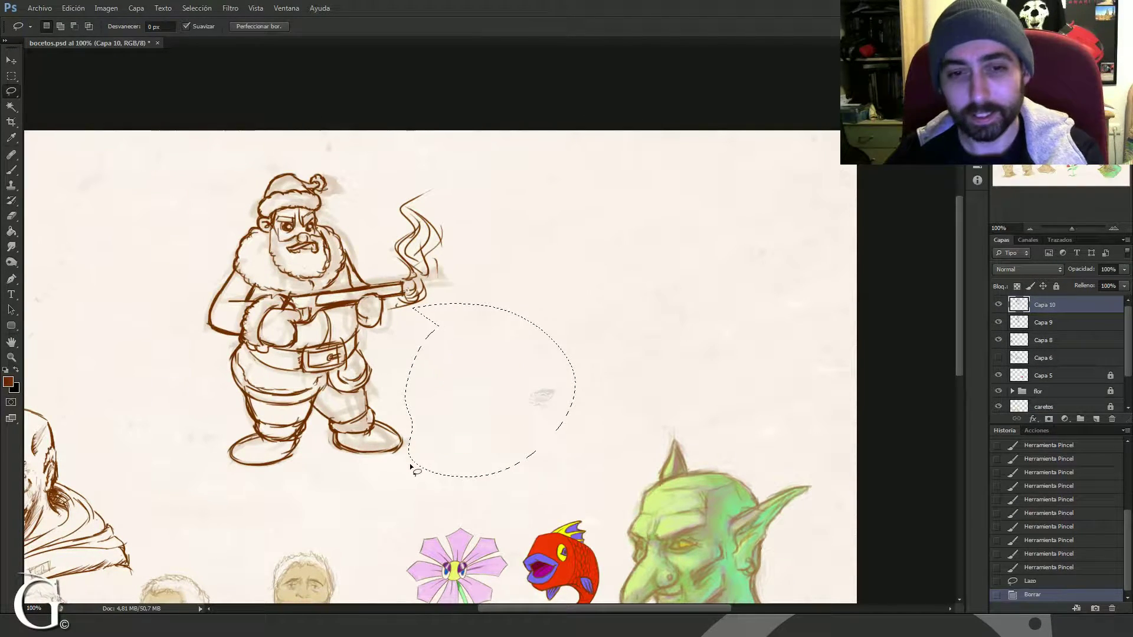
{"action": "key", "text": "ctrl+d"}
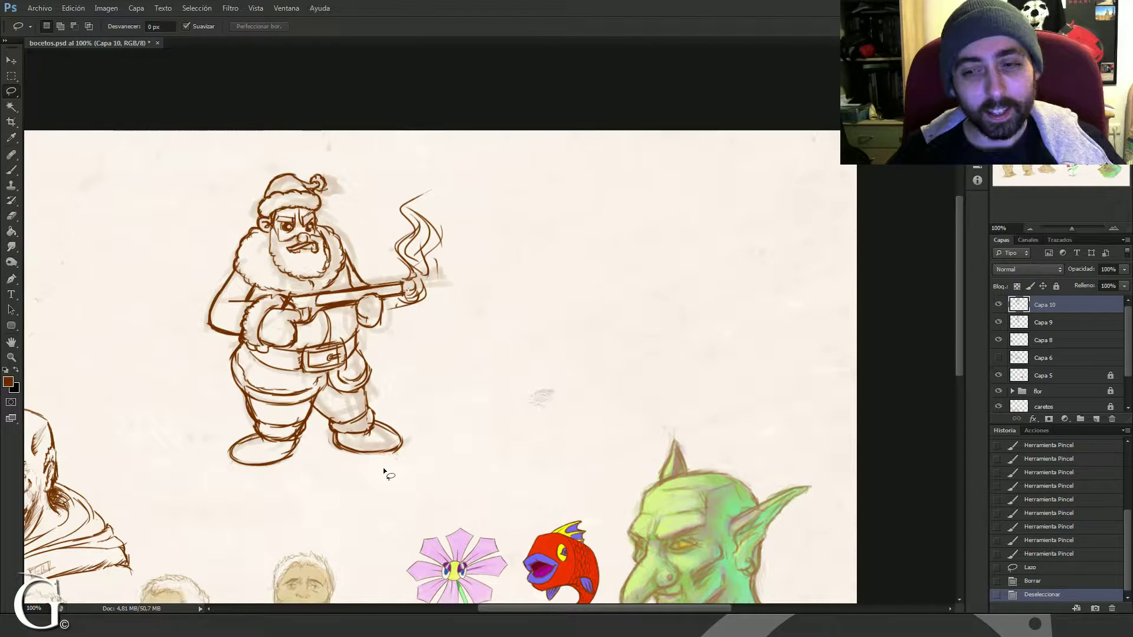